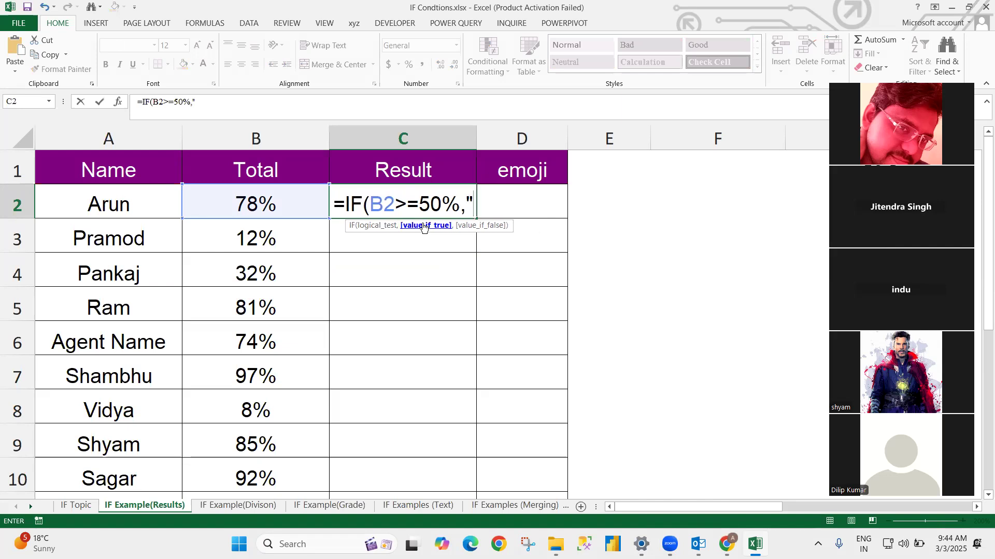
- Complete the Result formula in C2 as =IF(B2>=50%,"Pass","Fail") and reopen it for review
type("Pass\",")
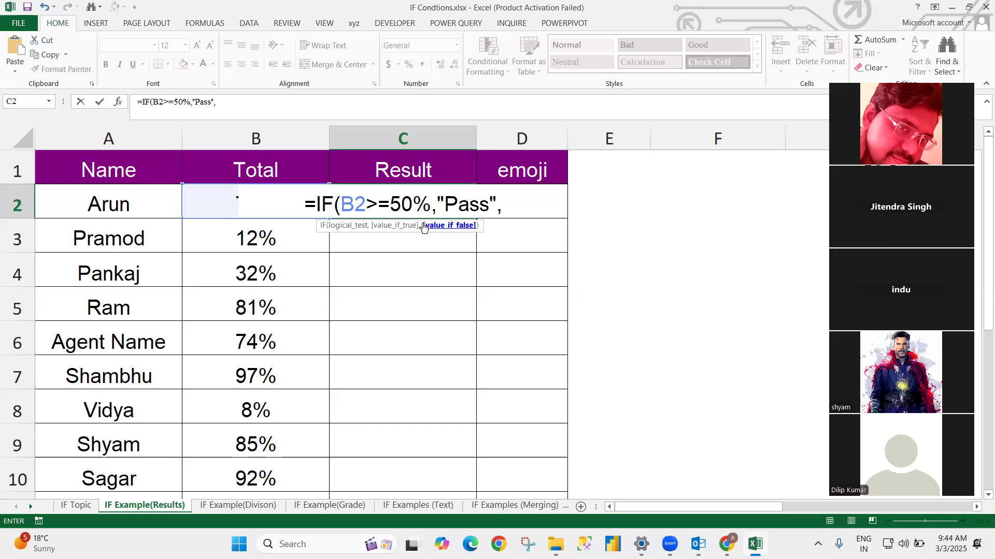
type("\"Fail\"")
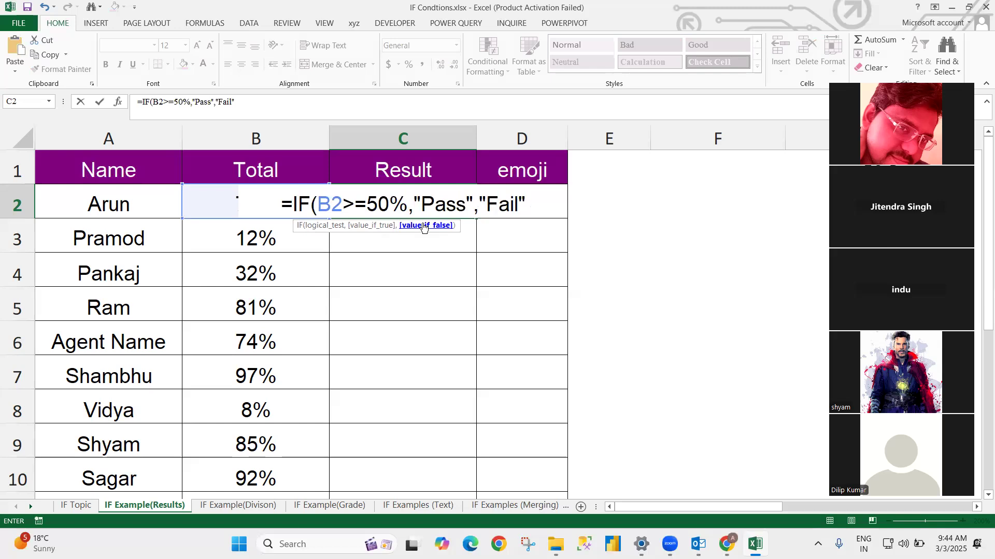
key("Return")
key("Up")
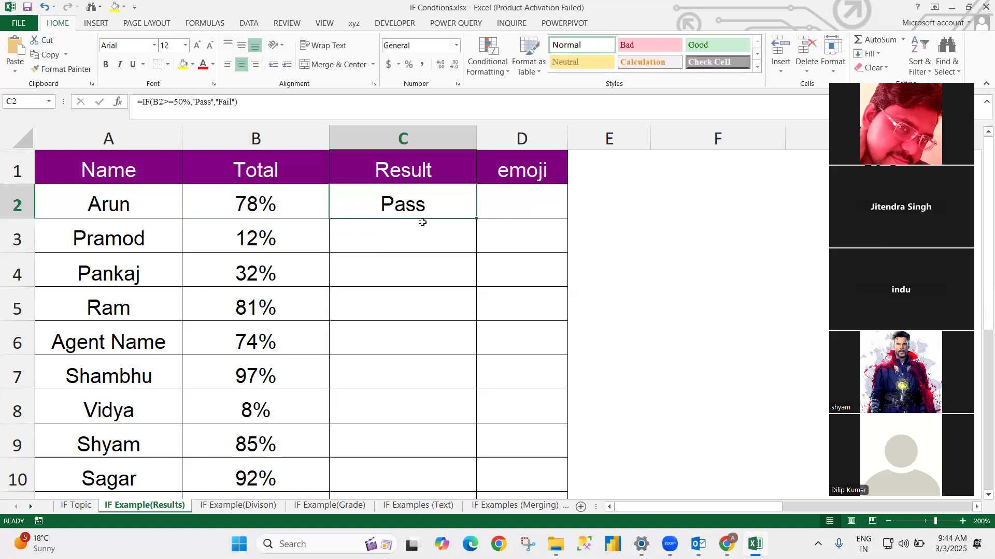
key("F2")
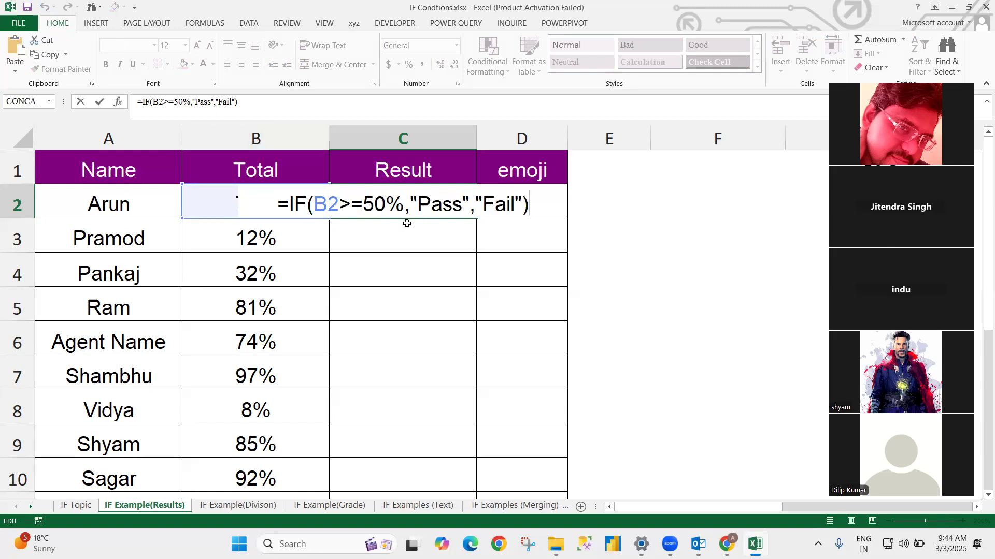
- Try to enter =IF(B2>50% as the emoji formula in D2 without any result arguments
key("Tab")
type("=o")
key("BackSpace")
type("IF(")
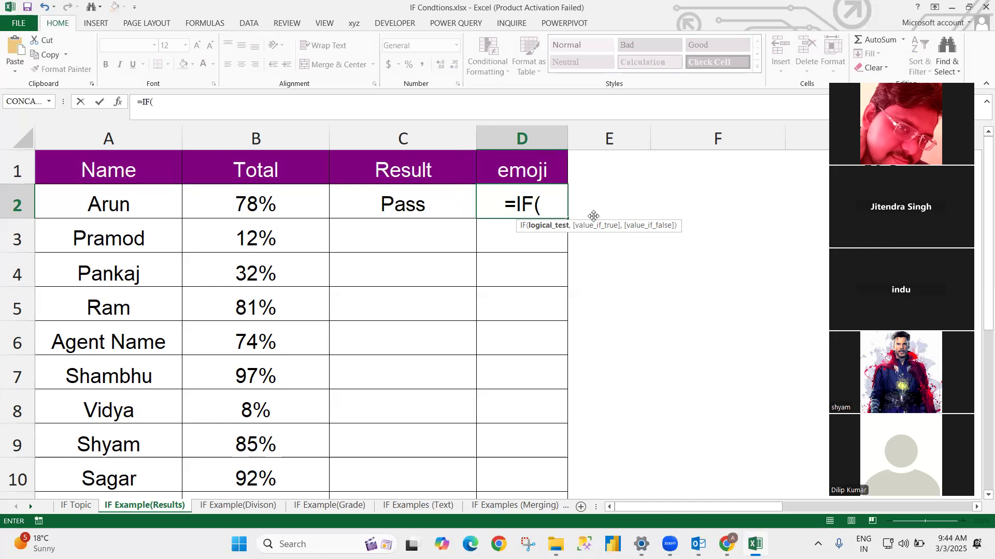
left_click(253, 199)
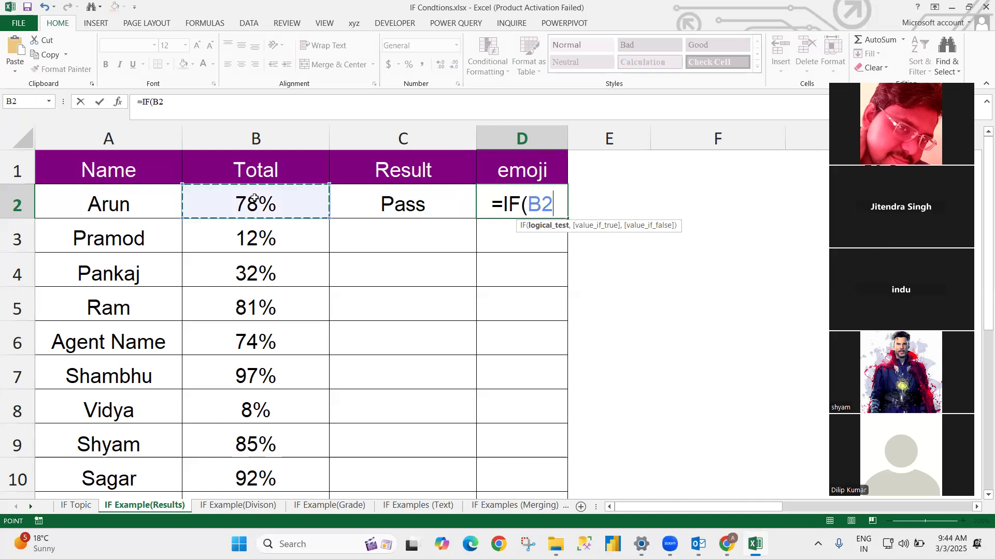
type(">%")
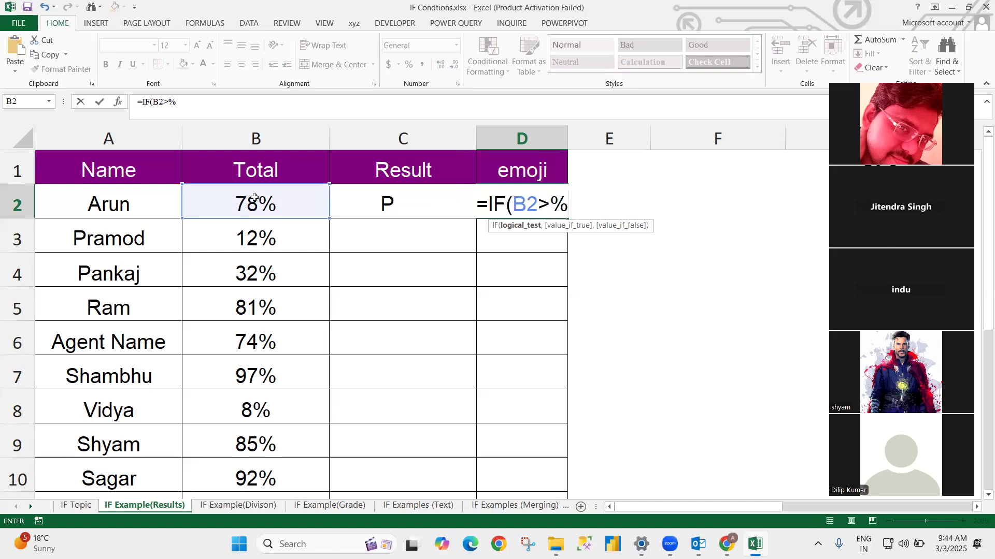
type("50")
key("BackSpace")
key("BackSpace")
key("BackSpace")
key("BackSpace")
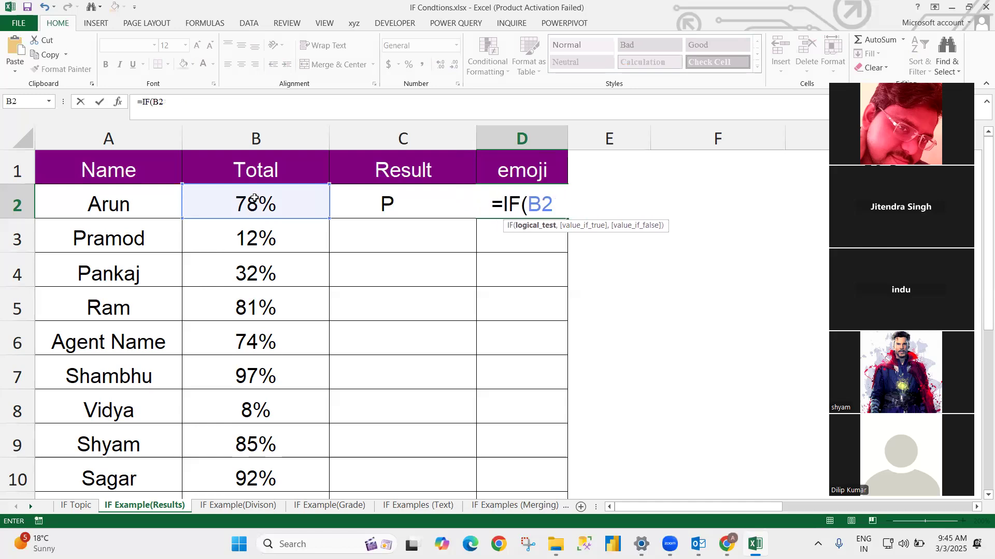
type(">50")
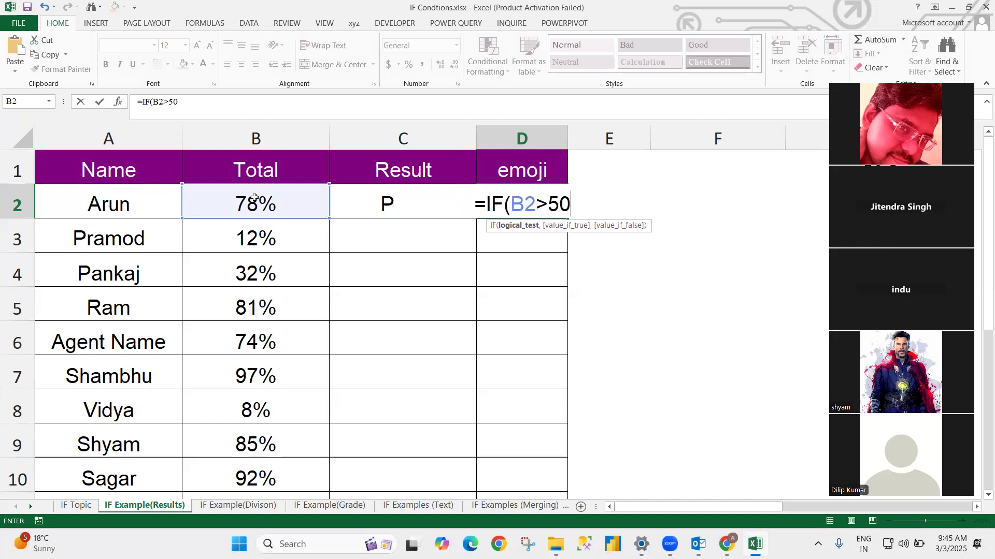
type("%")
key("BackSpace")
type("%")
key("Return")
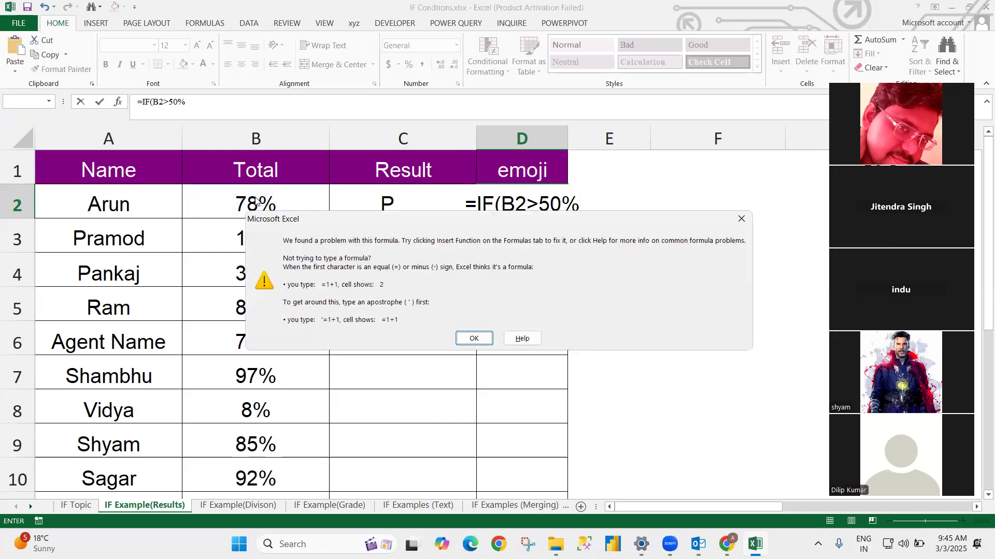
key("Return")
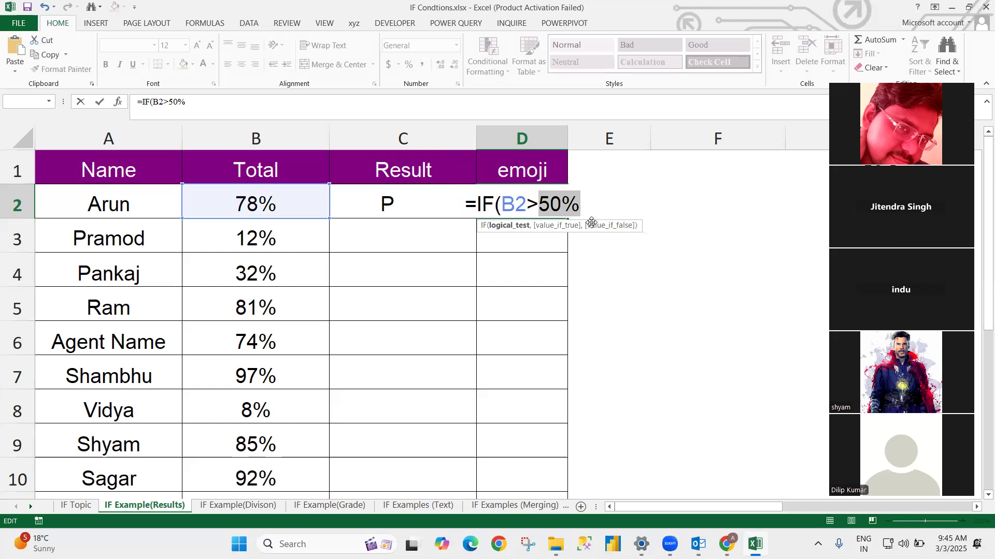
- Try the D2 formula with a closing parenthesis, as =IF(B2>50%)
left_click(582, 202)
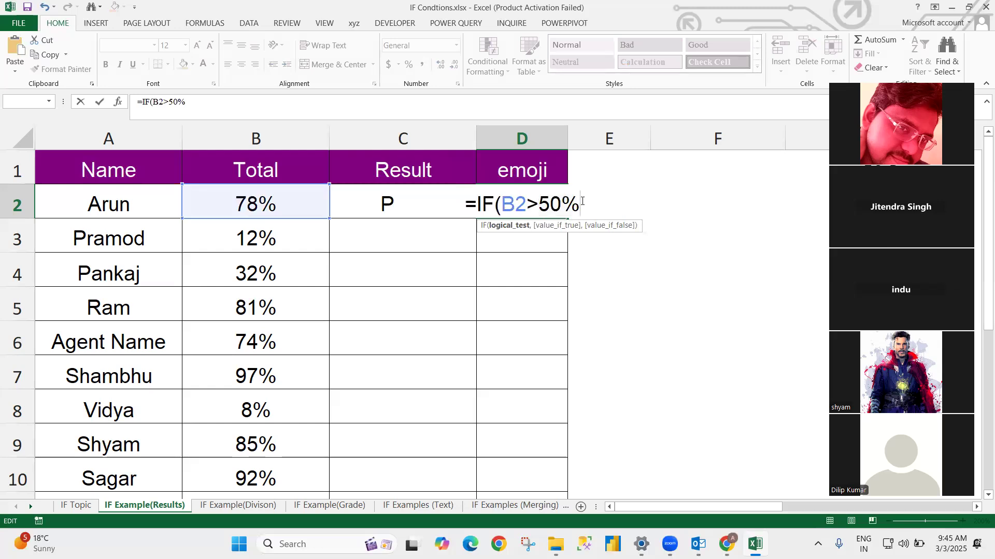
type(")")
key("Return")
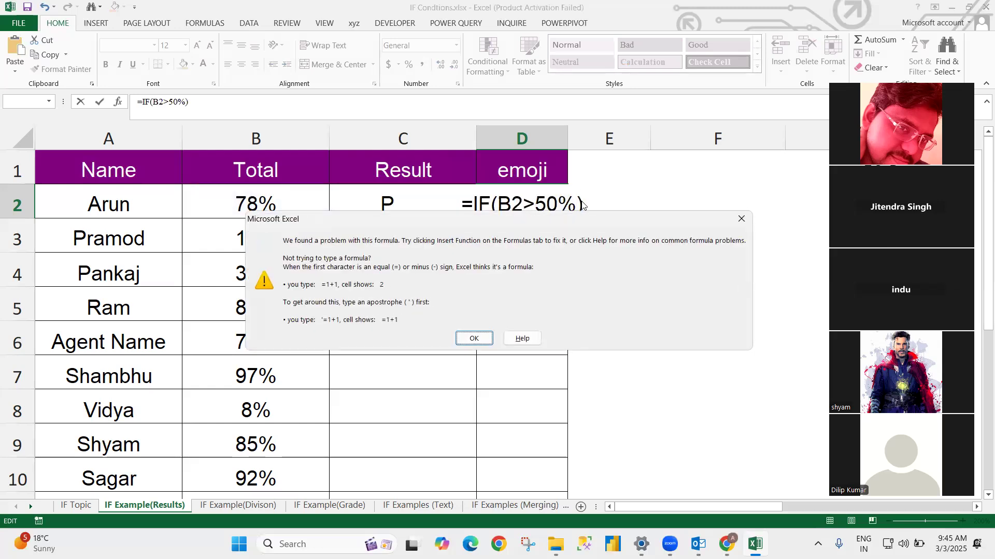
key("Return")
- Enter the D2 formula with an empty true value, as =IF(B2>50%,), and clear the cell again
left_click(587, 202)
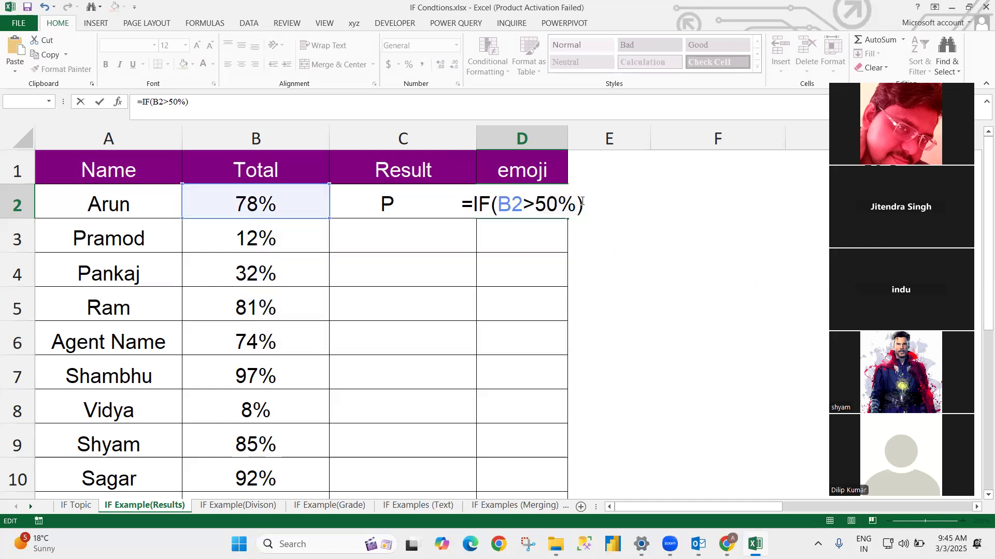
key("BackSpace")
type(",")
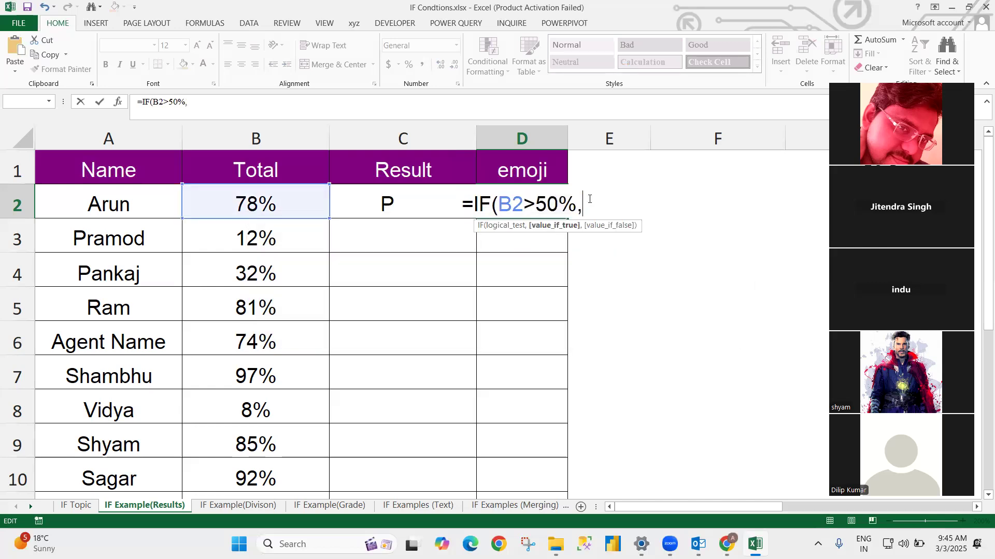
key("Return")
key("Up")
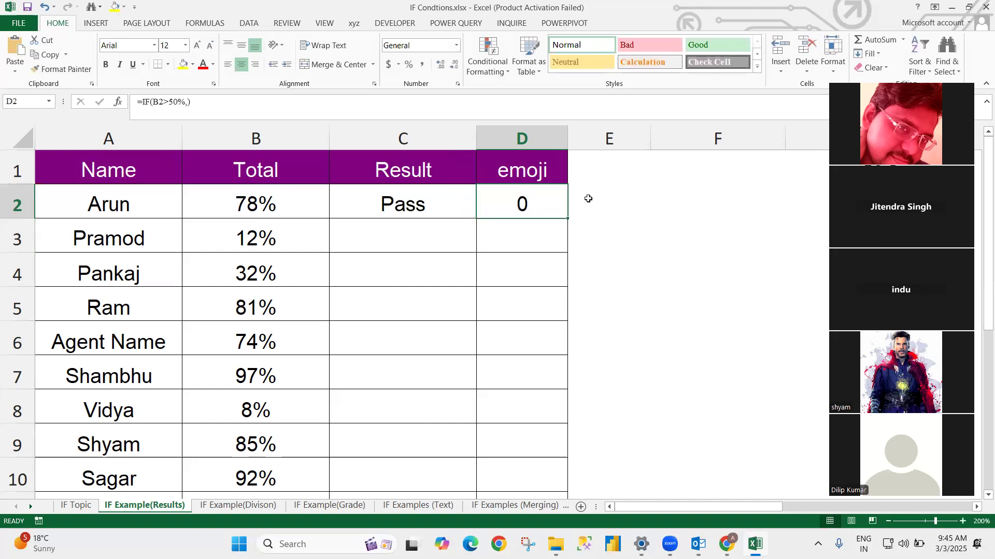
key("Delete")
key("Left")
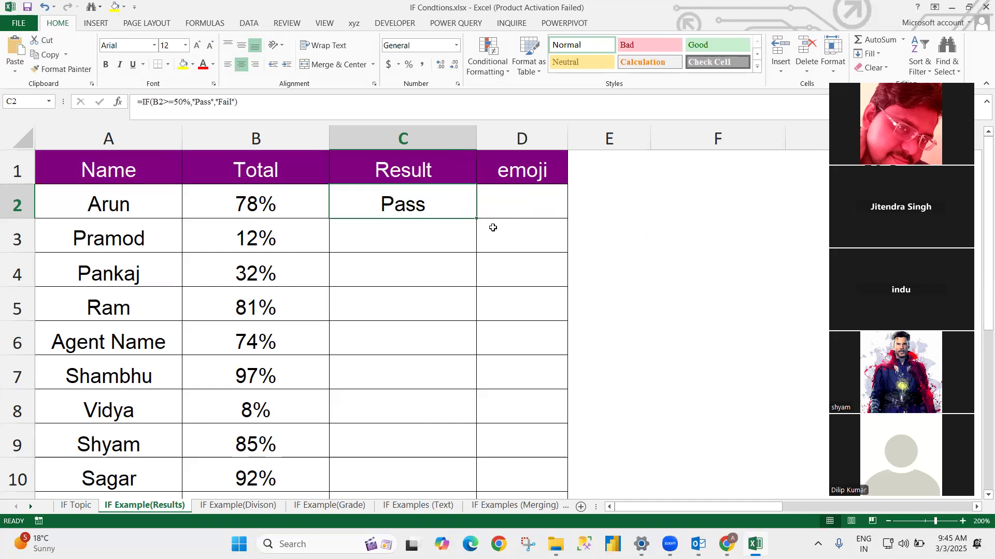
- Review the IF formula in C2 against the empty emoji cell D2
key("F2")
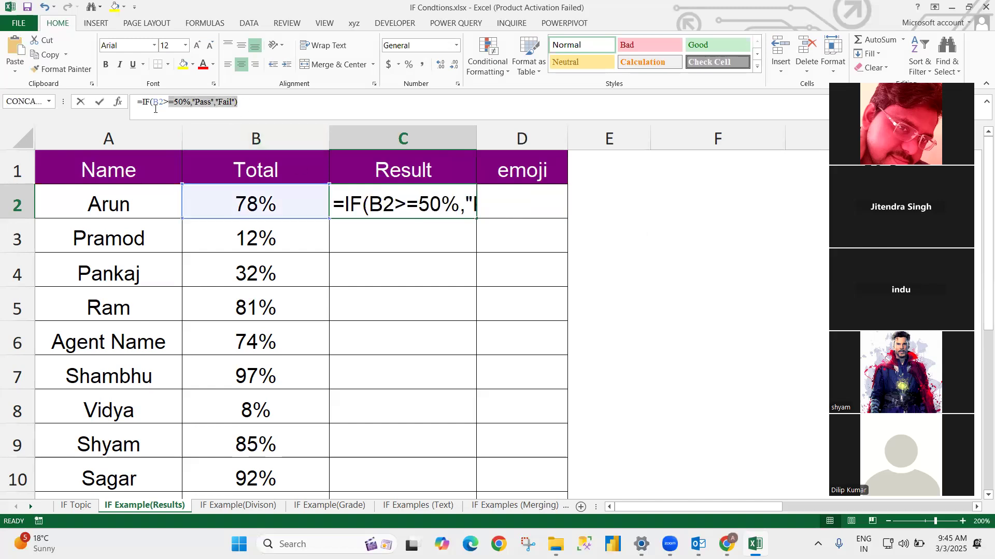
left_click(489, 206)
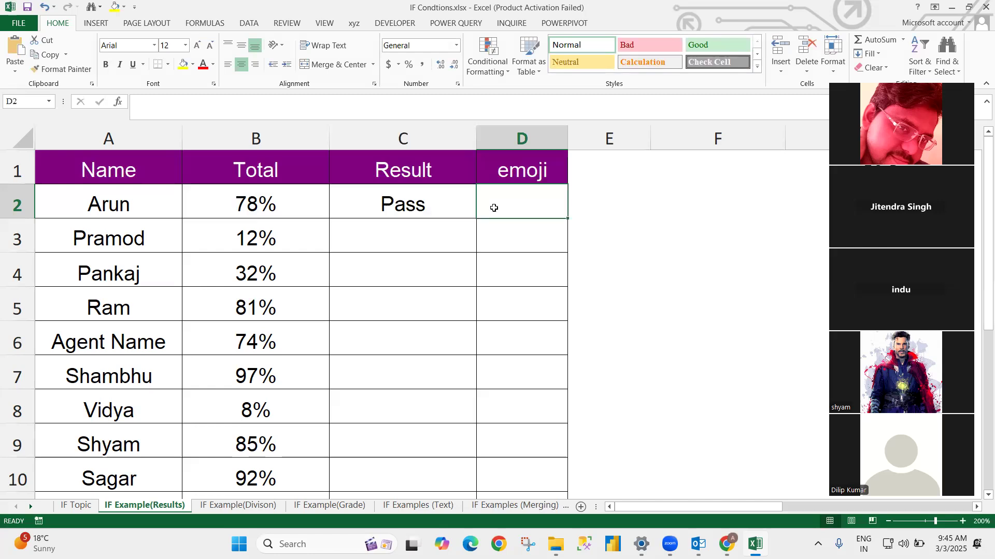
left_click(461, 203)
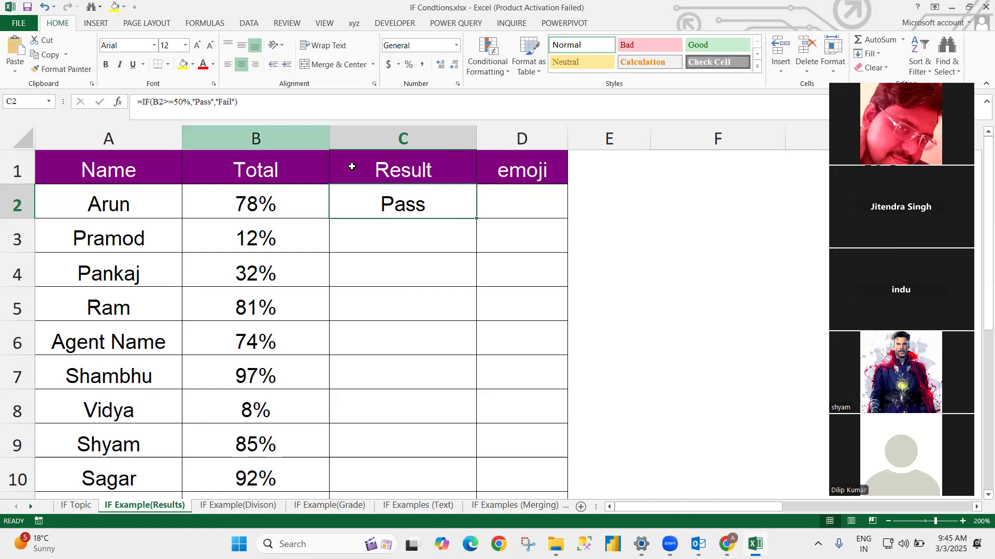
left_click(518, 219)
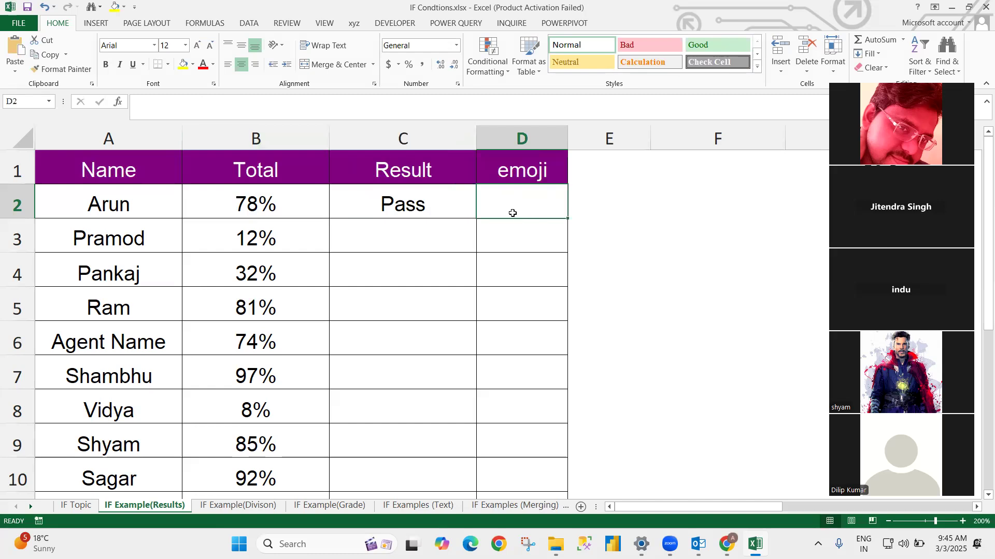
- Open the emoji picker from E3 to view the available emojis and close it
left_click(635, 252)
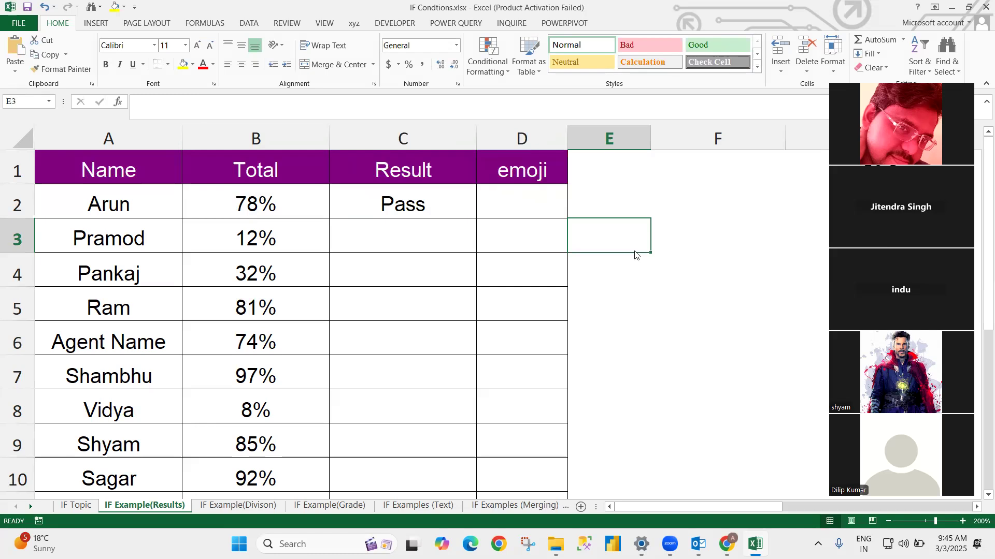
key("super+period")
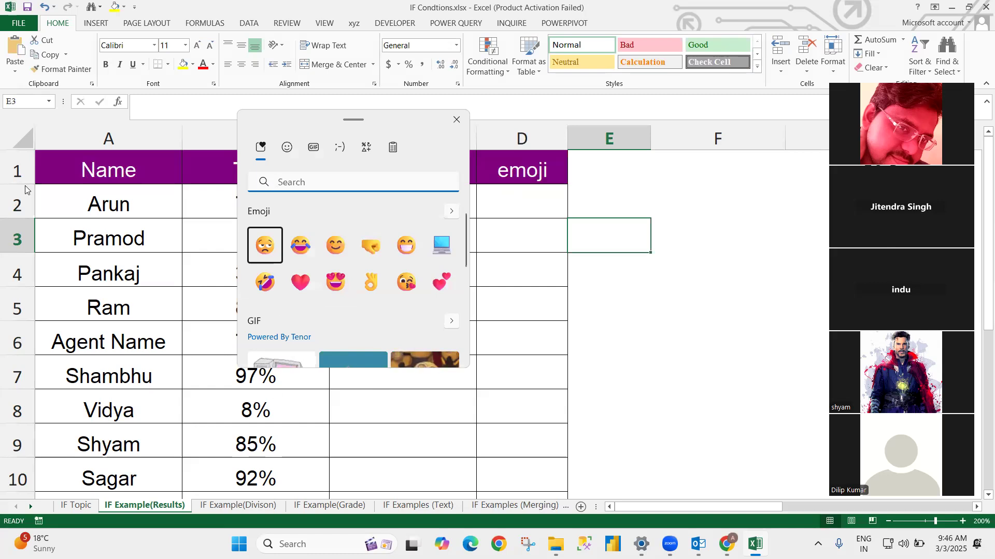
left_click(456, 120)
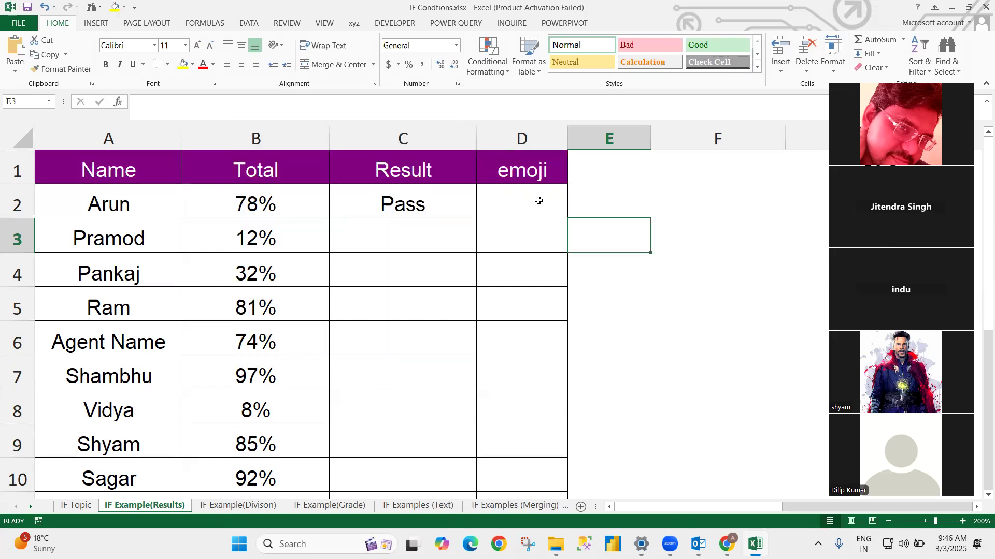
left_click(518, 204)
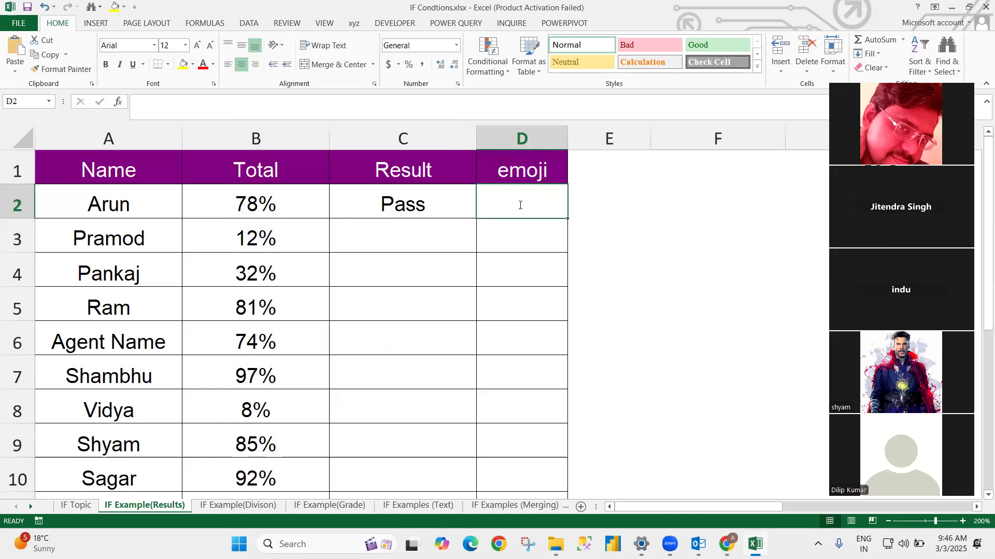
type("=if")
key("Tab")
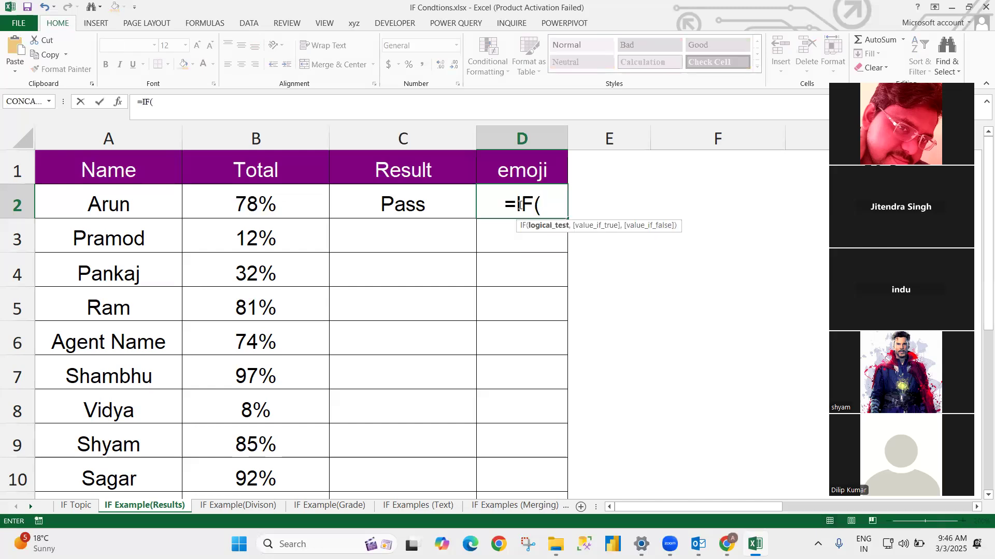
left_click(298, 209)
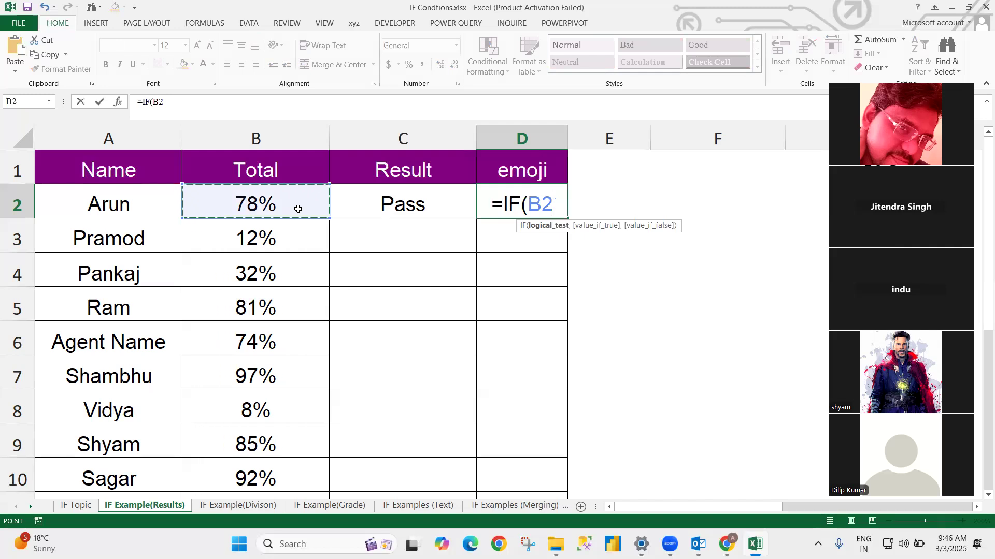
key("Escape")
- Enter a colon in E2 as a trial emoji character and remove it
left_click(643, 187)
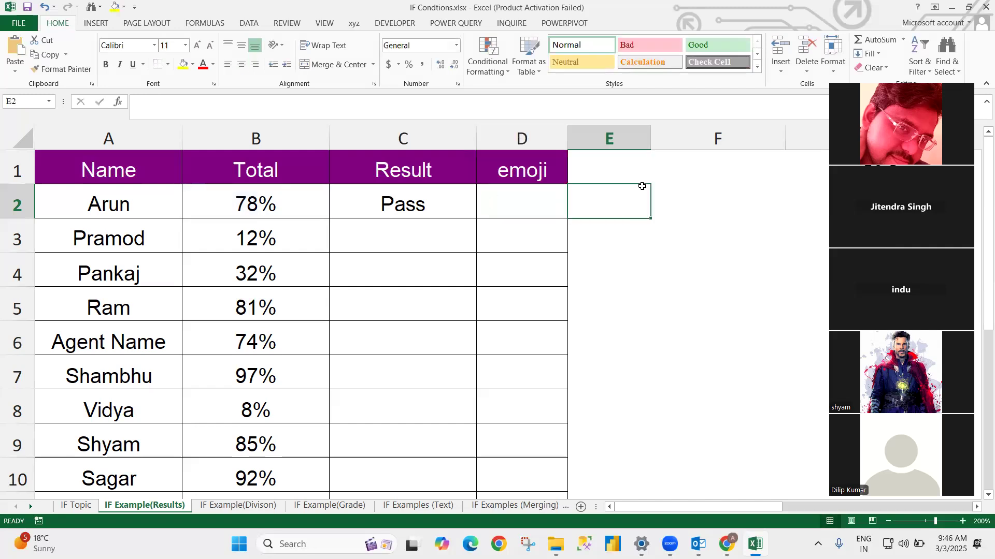
type(":")
key("Return")
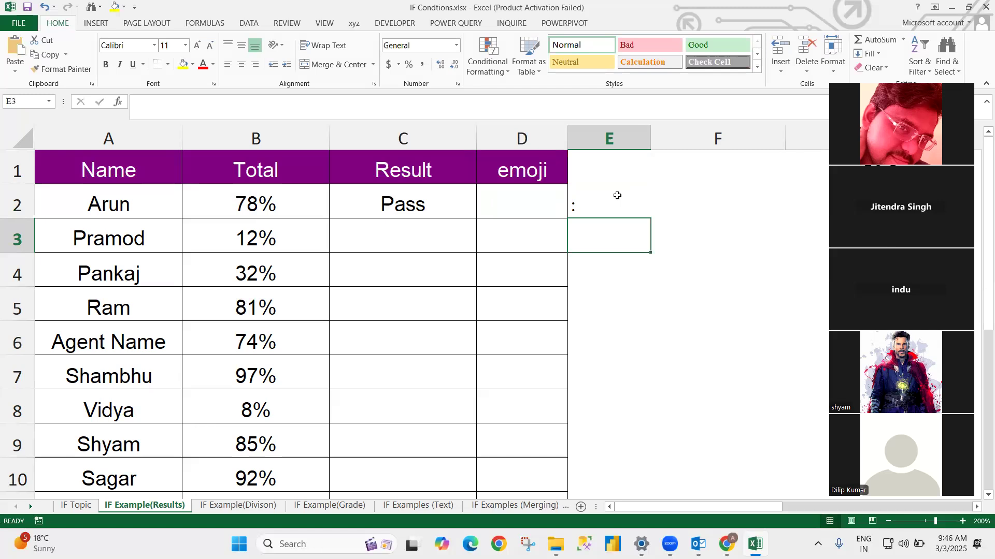
left_click(602, 201)
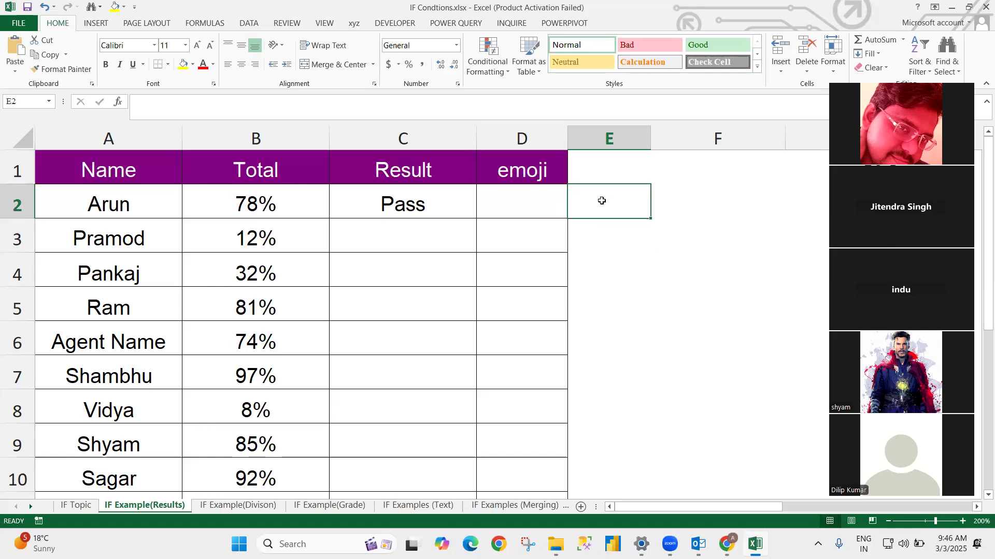
- Start an IF formula in D2 with the logical test B2>50%, ready for its true value
left_click(535, 204)
double_click(535, 203)
type("=")
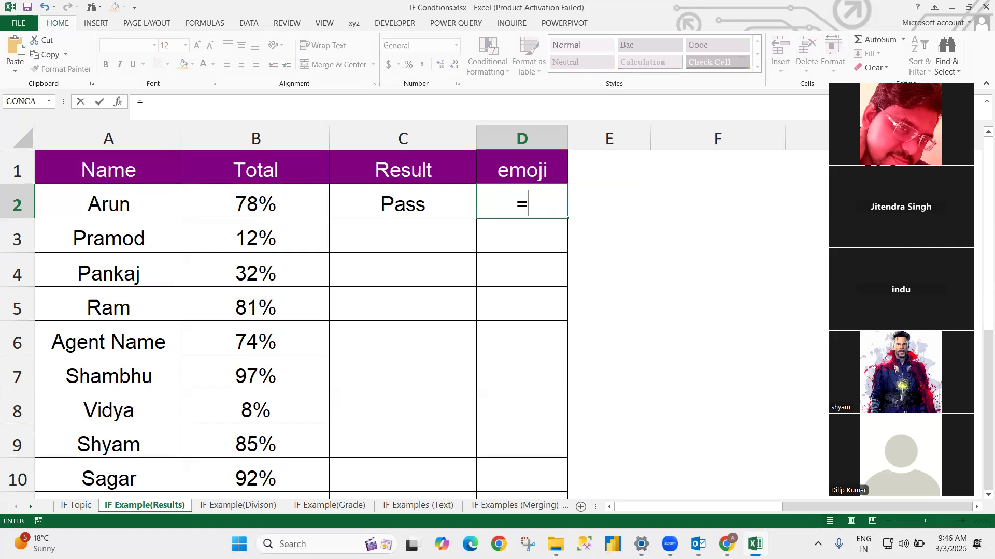
type("if")
key("Tab")
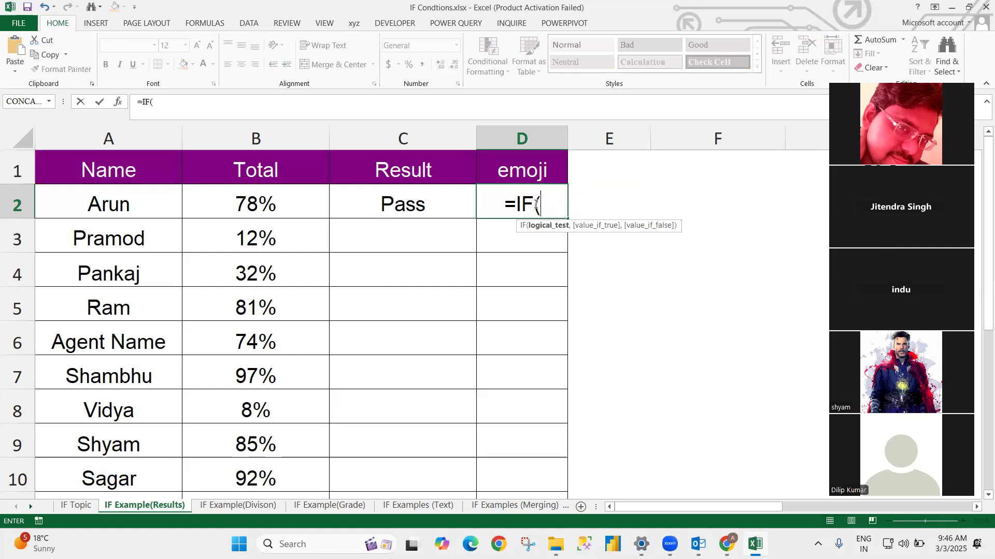
left_click(291, 205)
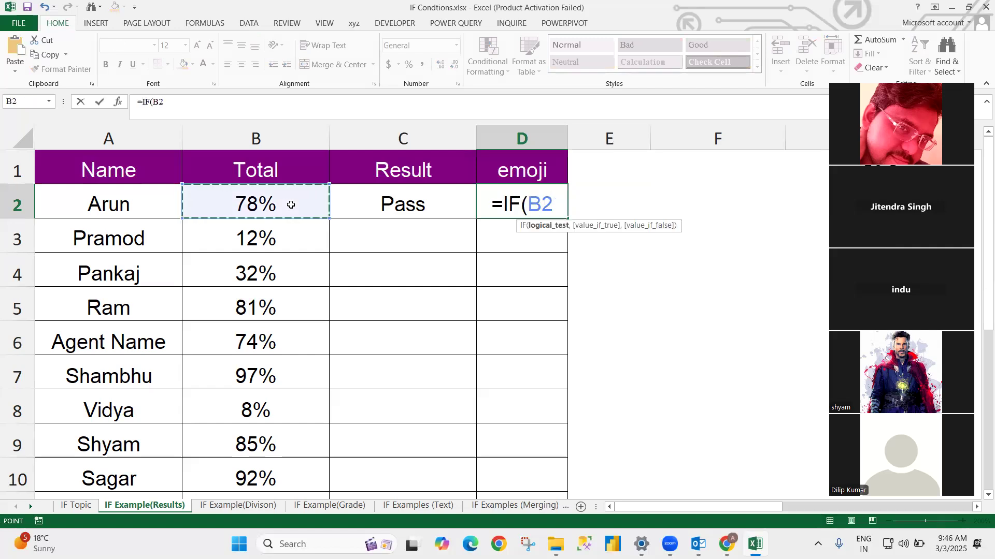
type(">5")
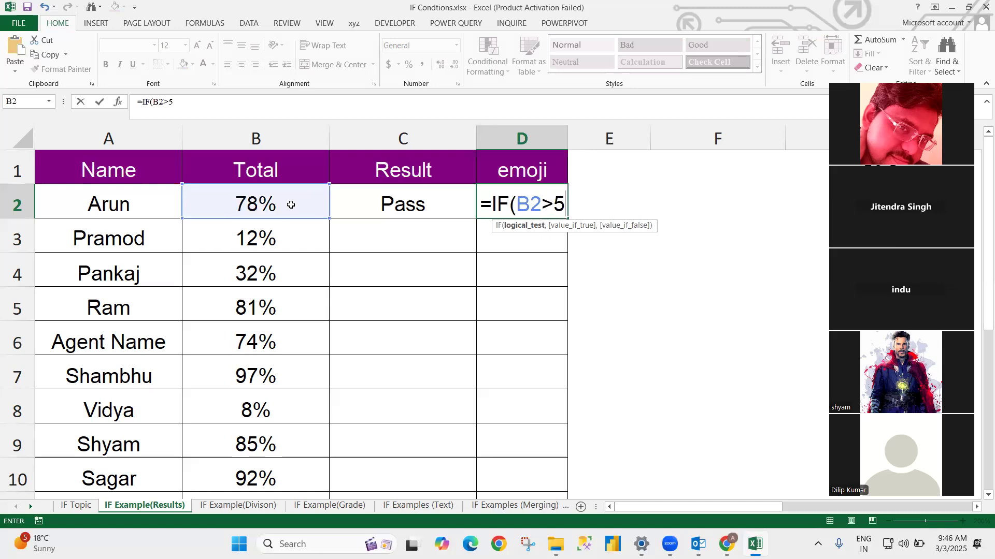
type("2")
key("BackSpace")
type("0%,")
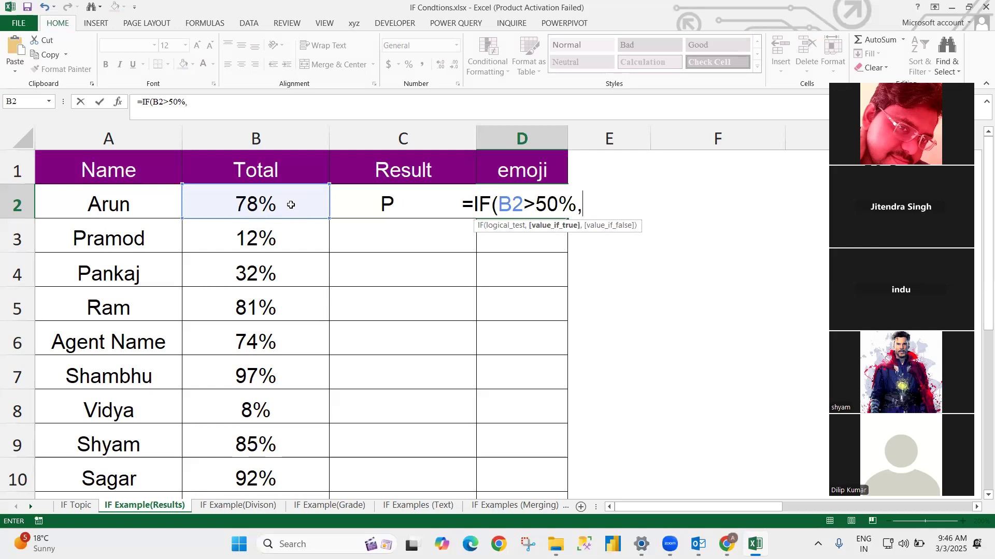
- Complete the D2 IF formula with the laughing-tears emoji as the true value and the unamused-face emoji as the false value
type("\"")
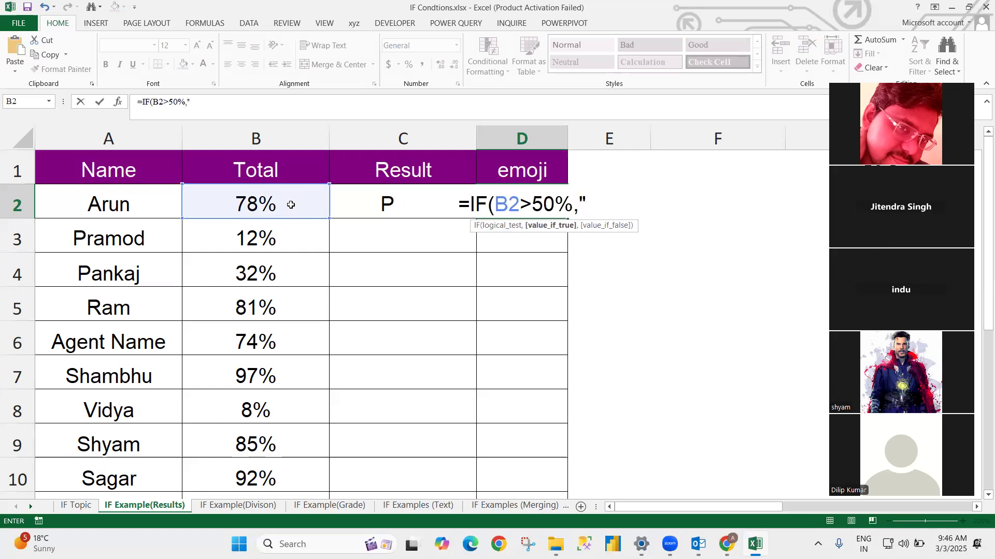
key("super+period")
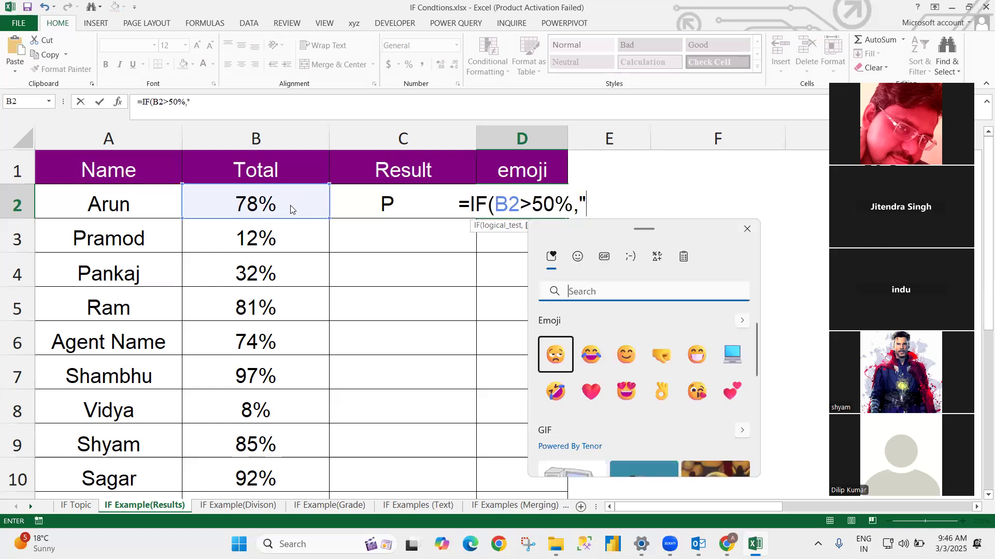
left_click(591, 356)
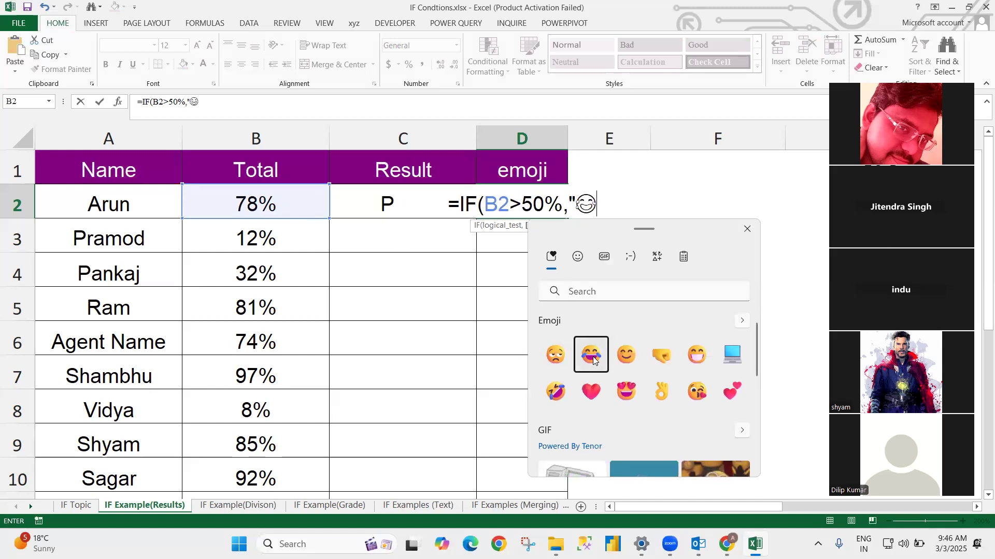
type("\",")
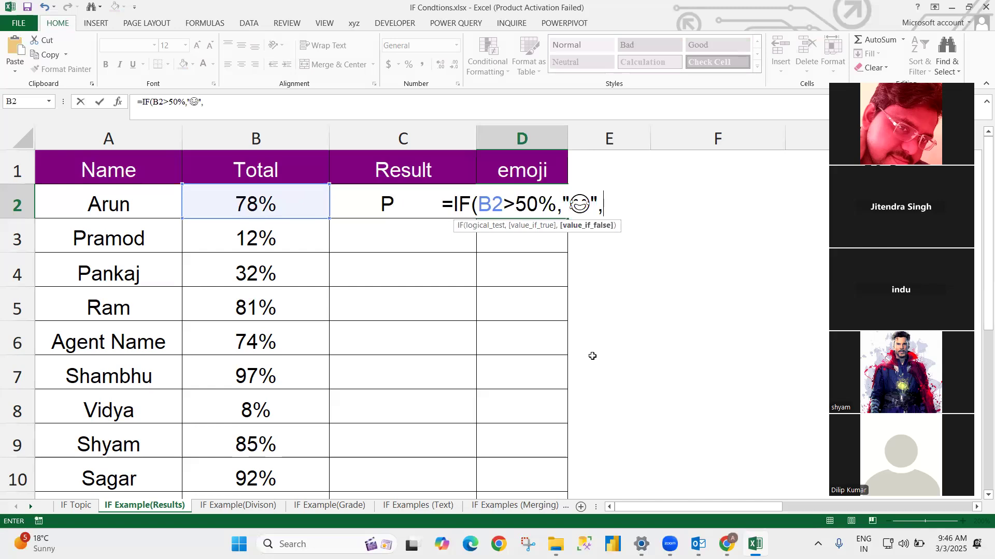
type("\"")
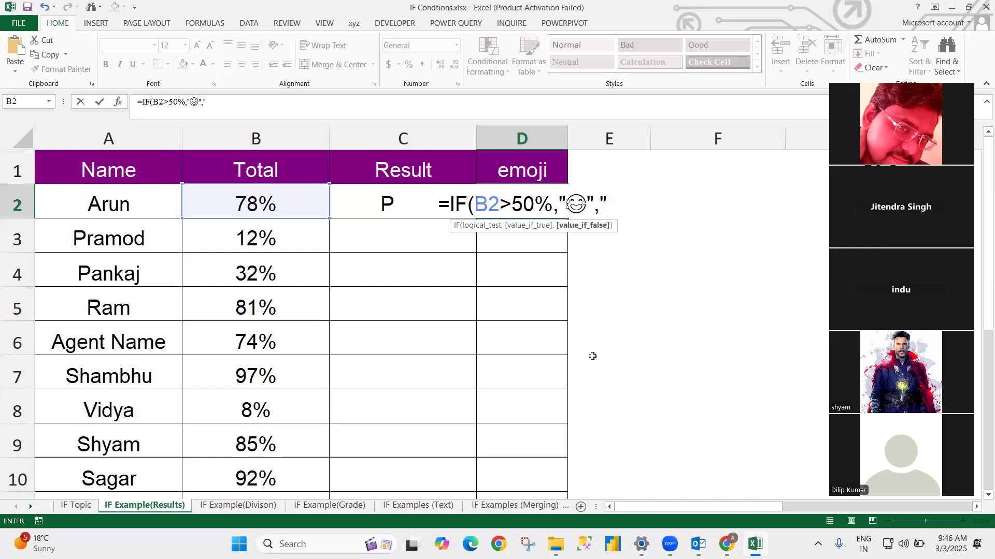
key("super+period")
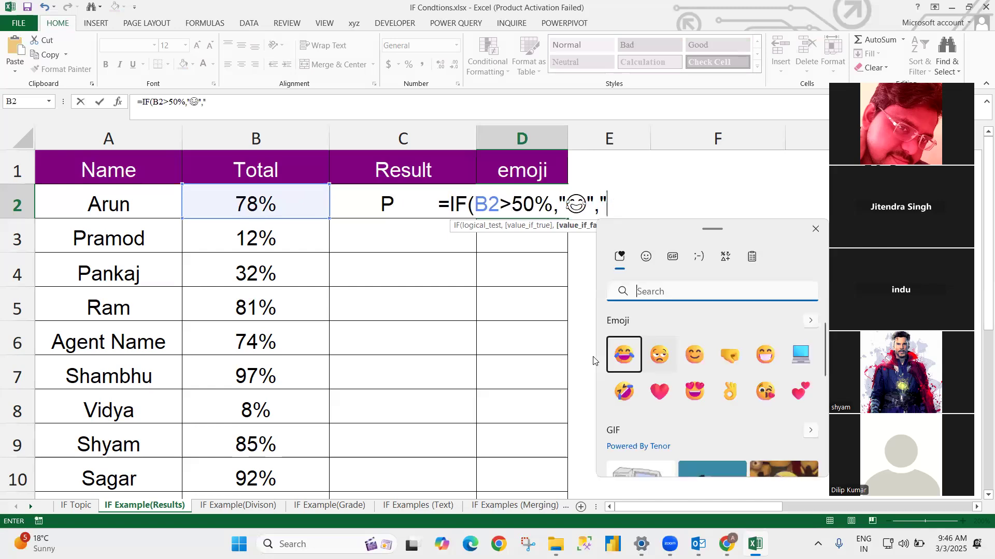
left_click(658, 355)
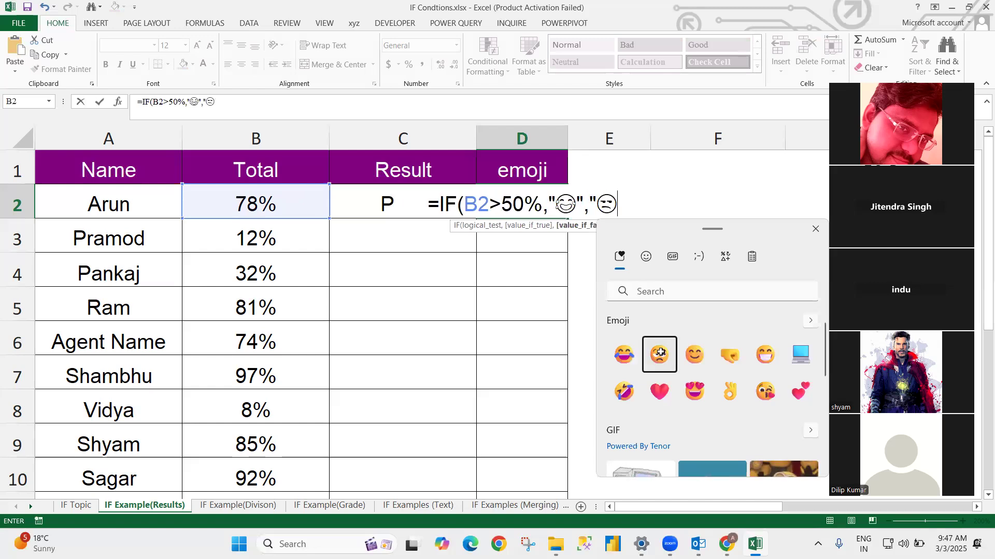
type("\")")
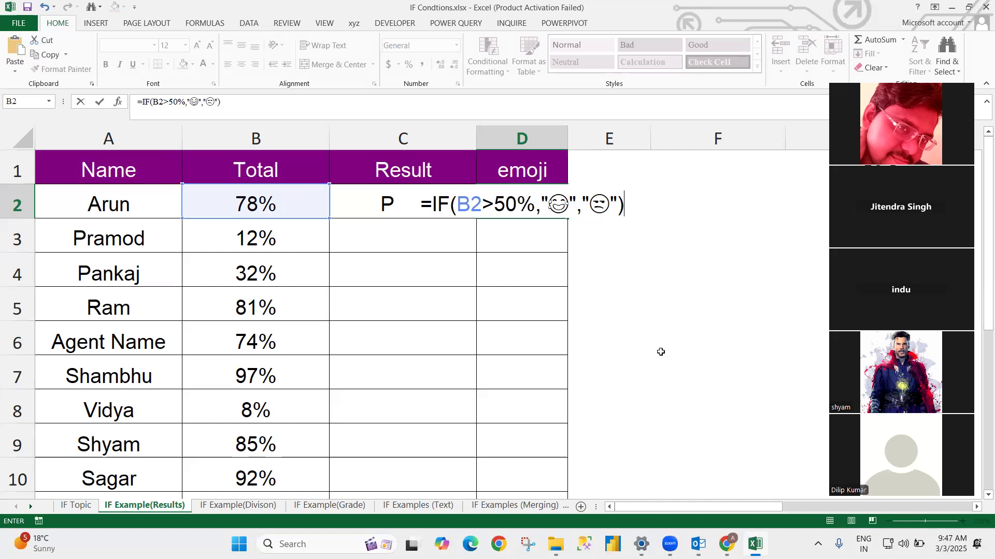
key("Return")
- Fill the C2 and D2 formulas down both columns to the last data row, row 17, and return to C2
key("Left")
key("Left")
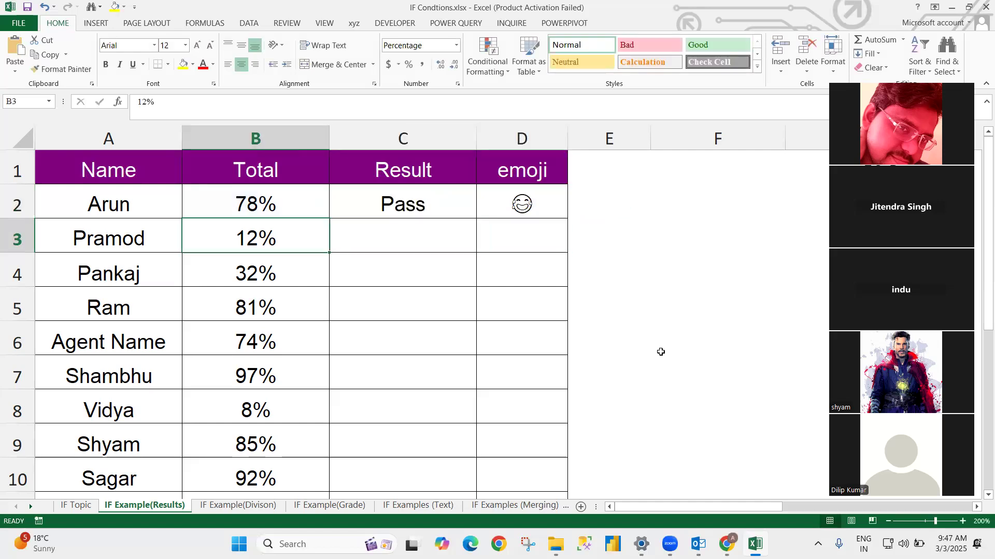
key("ctrl+Down")
key("Right")
key("ctrl+shift+Up")
key("shift+Right")
key("ctrl+d")
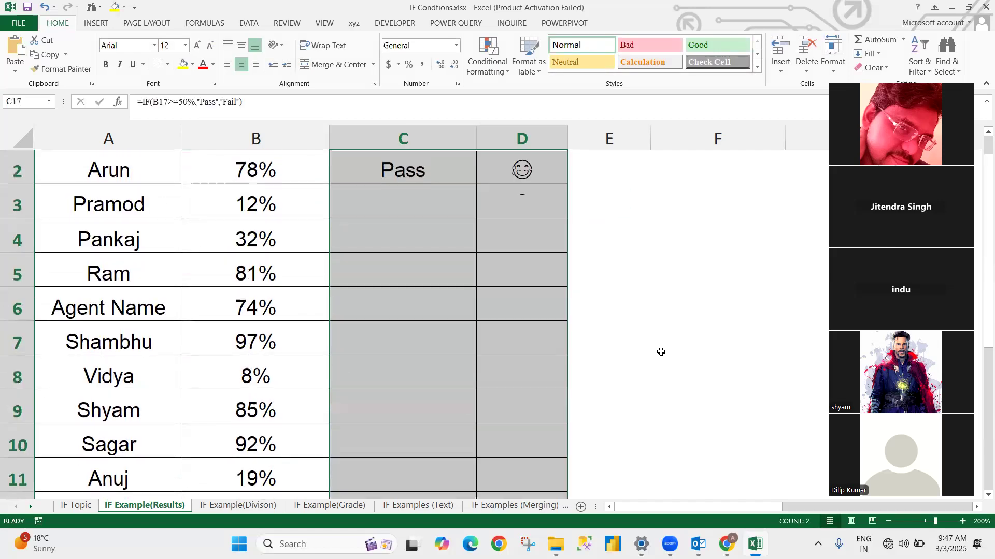
key("ctrl+Up")
key("Down")
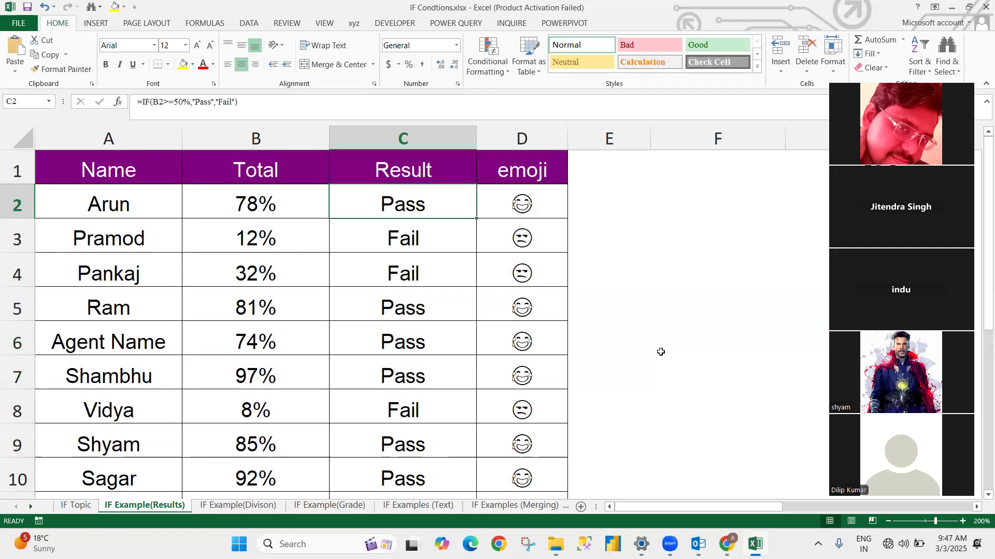
- Copy the IF expression from D2 without its equals sign and append an & operator to the end of the C2 formula
key("Right")
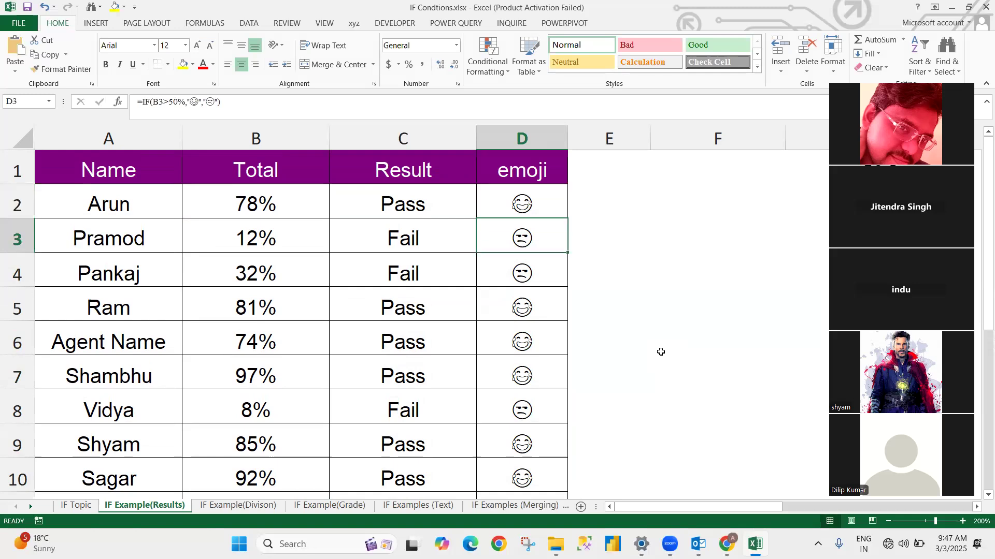
key("Left")
key("Up")
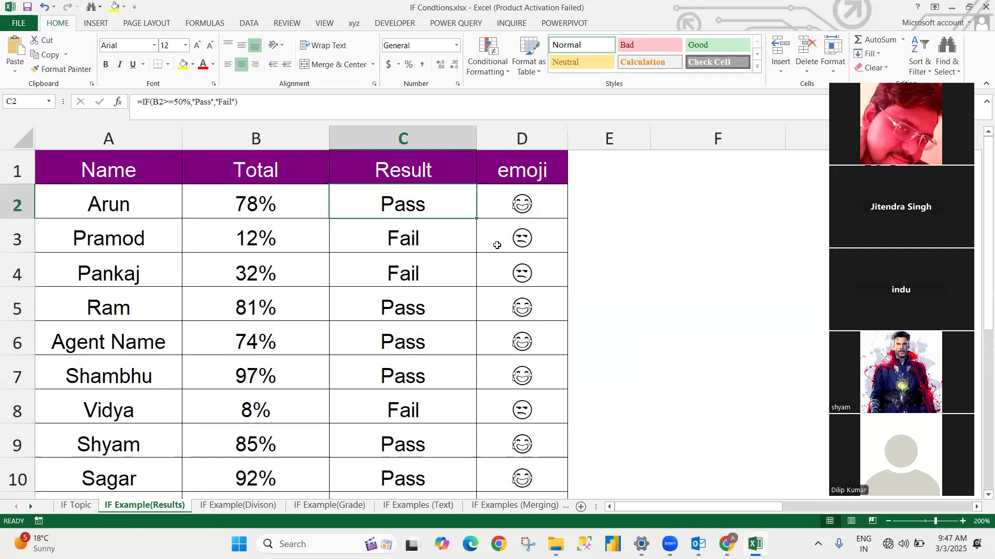
left_click(487, 202)
left_click(171, 96)
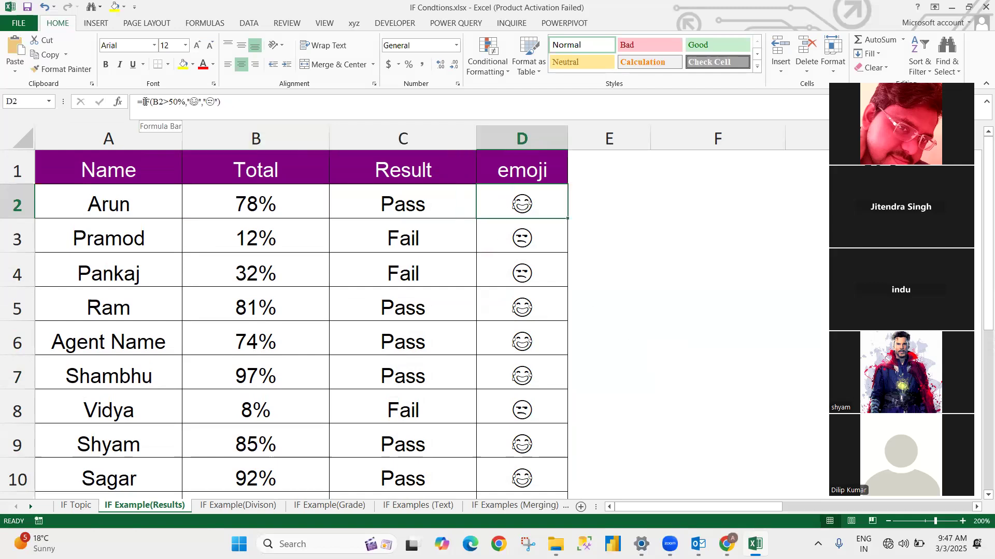
key("shift+End")
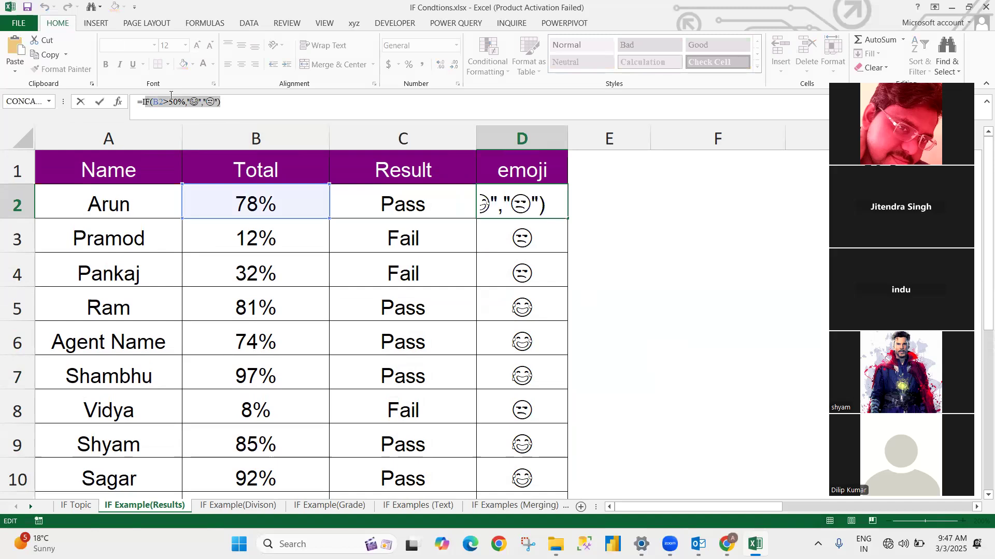
key("Escape")
key("Left")
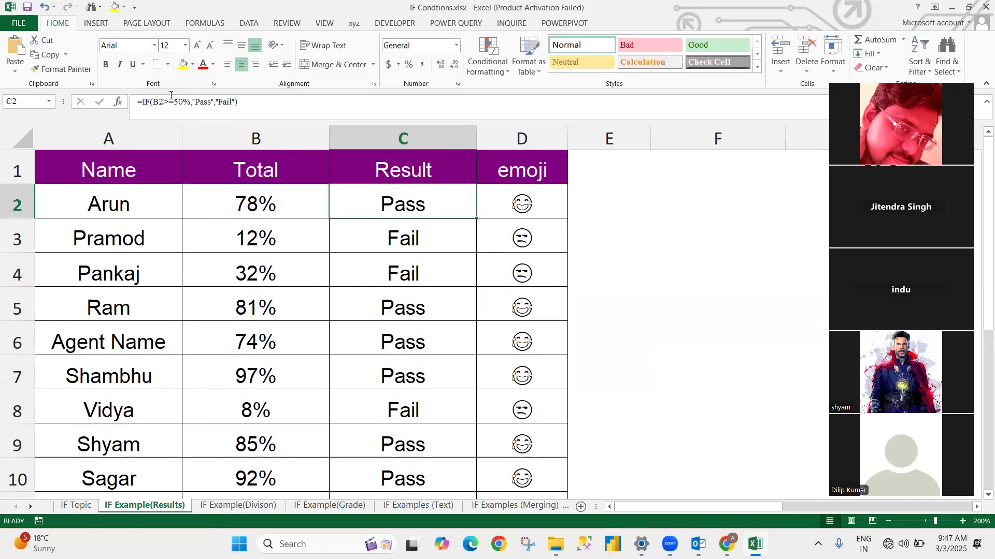
left_click(245, 102)
type("&")
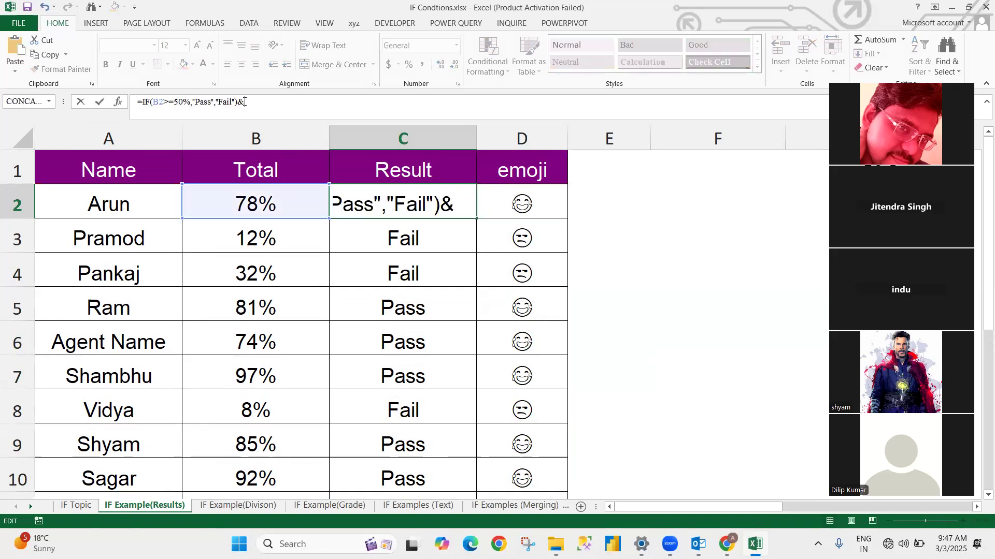
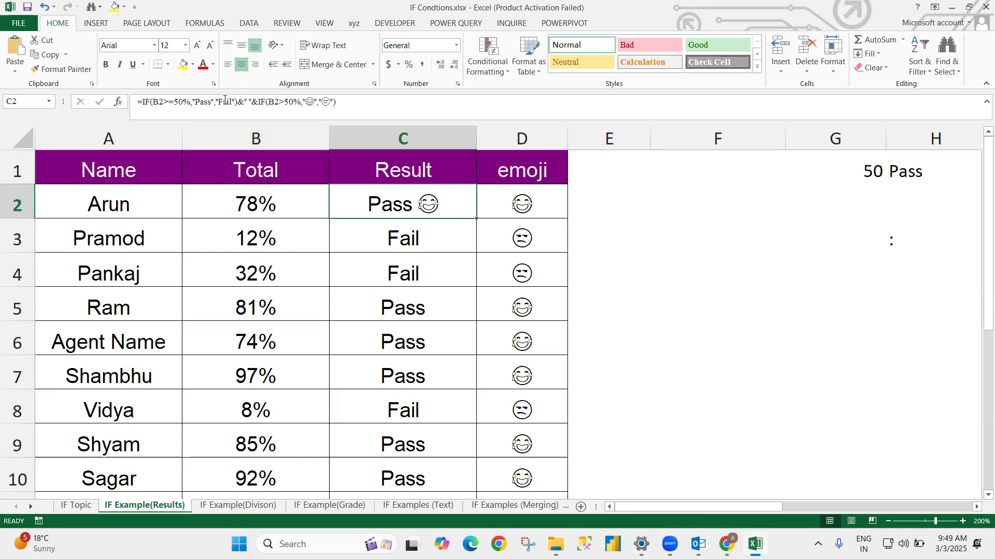
- Remove the joined space and emoji IF from the C2 formula, leaving =IF(B2>=50%,"Pass","Fail")
left_click_drag(237, 102, 249, 102)
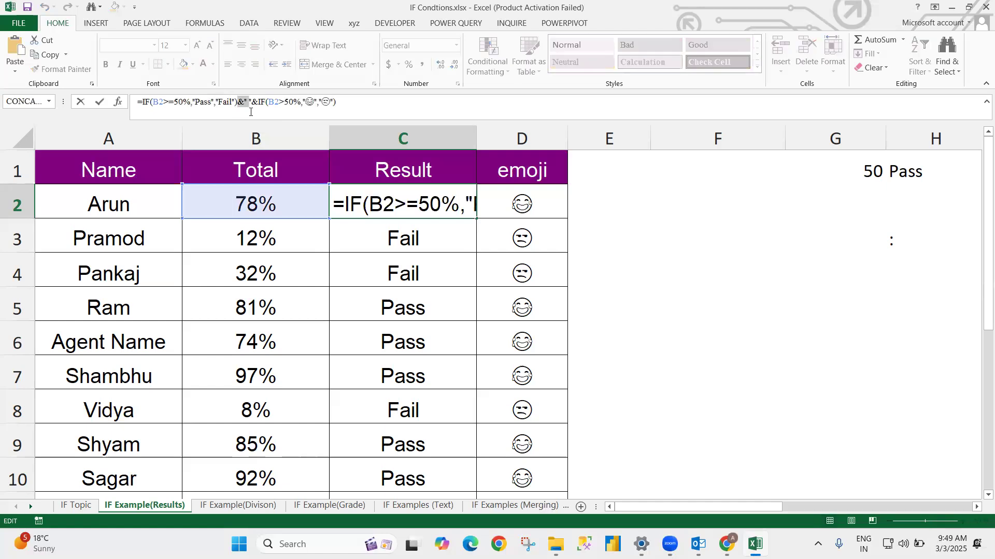
left_click(250, 99)
key("Return")
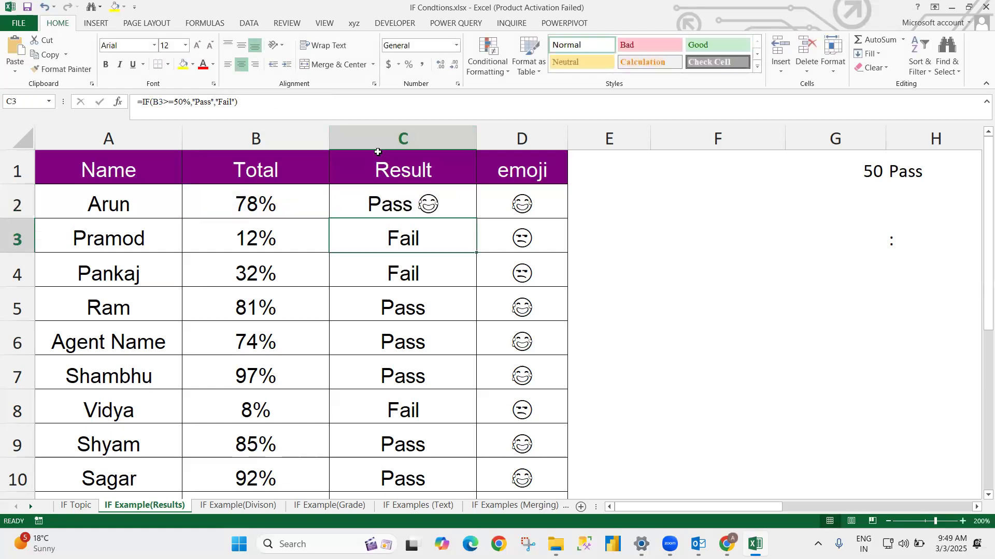
key("Up")
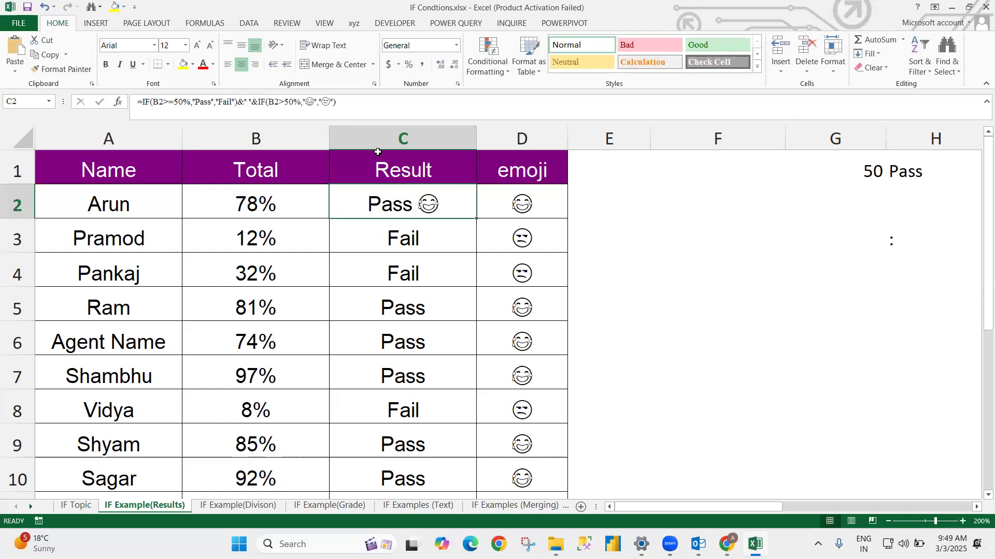
left_click(406, 116)
key("BackSpace")
key("BackSpace")
key("BackSpace")
key("BackSpace")
key("BackSpace")
key("BackSpace")
key("BackSpace")
key("BackSpace")
key("BackSpace")
key("BackSpace")
key("BackSpace")
key("BackSpace")
key("BackSpace")
key("BackSpace")
key("BackSpace")
key("BackSpace")
key("BackSpace")
key("BackSpace")
key("BackSpace")
key("BackSpace")
key("BackSpace")
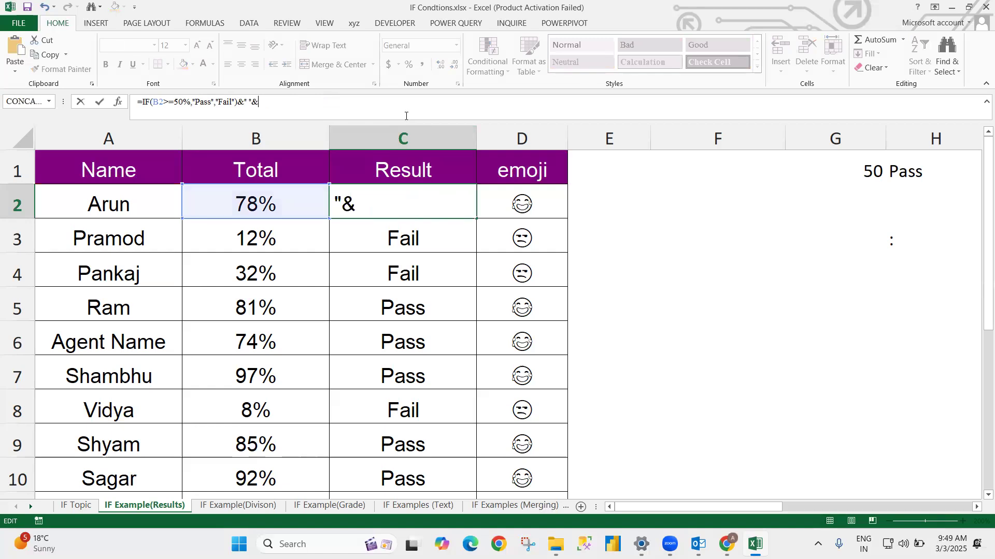
key("BackSpace")
key("BackSpace")
key("Return")
key("Up")
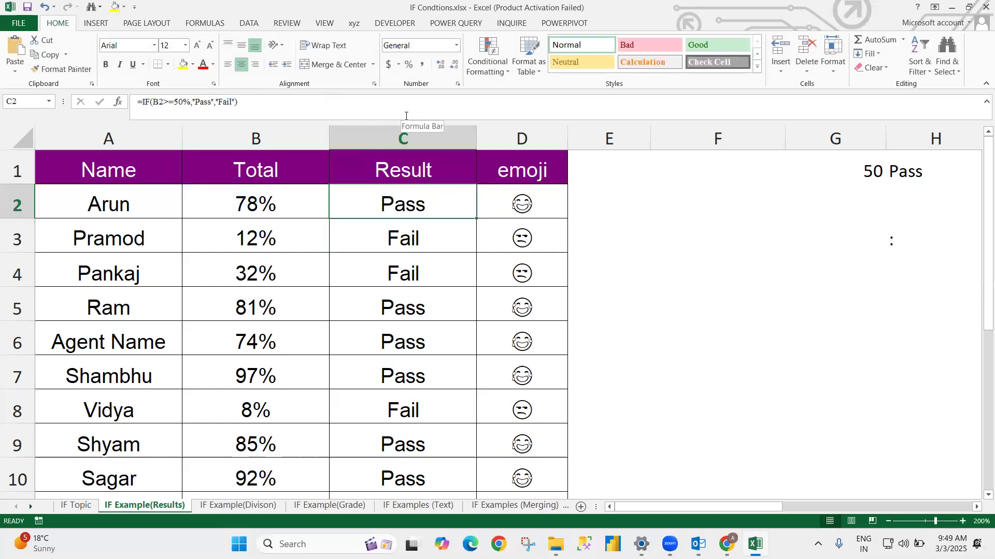
- Copy the emoji IF expression from D2 without its equals sign and go back to C2
key("Right")
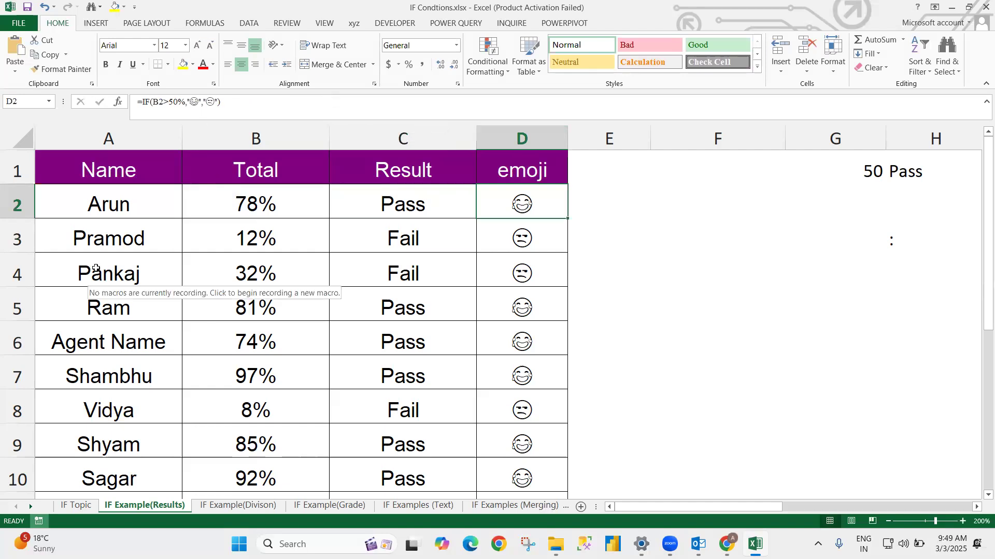
left_click_drag(142, 103, 228, 109)
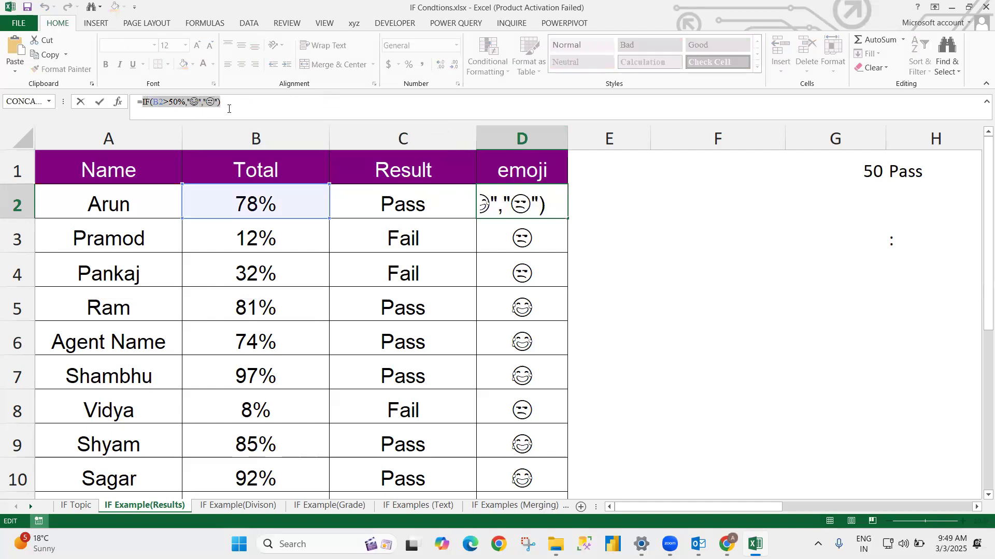
key("Escape")
key("Left")
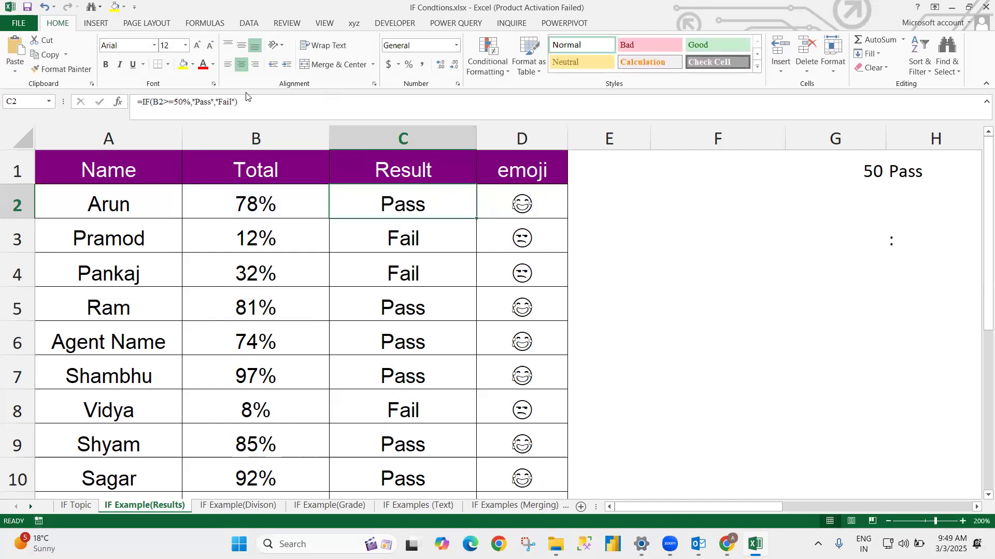
- Extend the C2 formula with &" "& followed by the copied emoji IF expression that tests B2>50%
left_click(250, 101)
type("&")
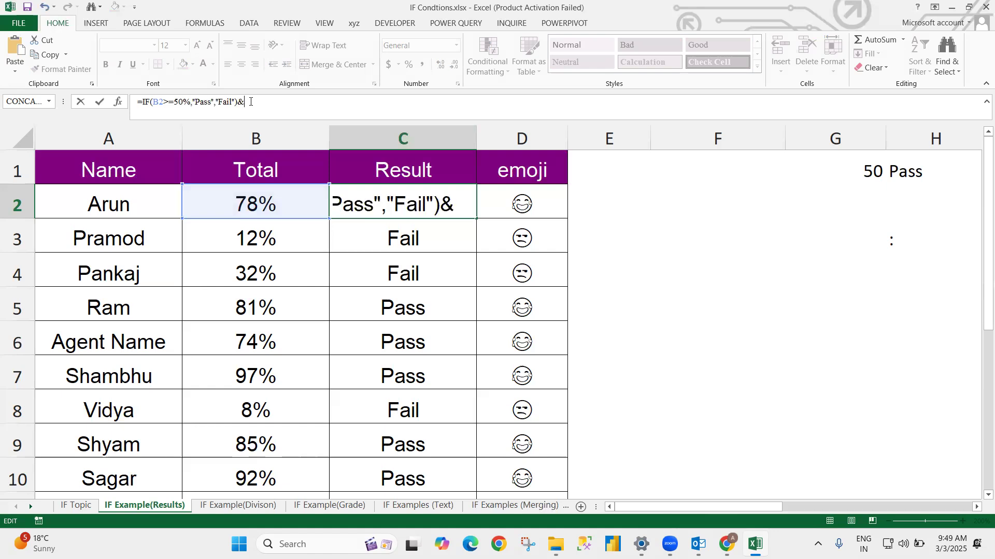
type("\" \"&")
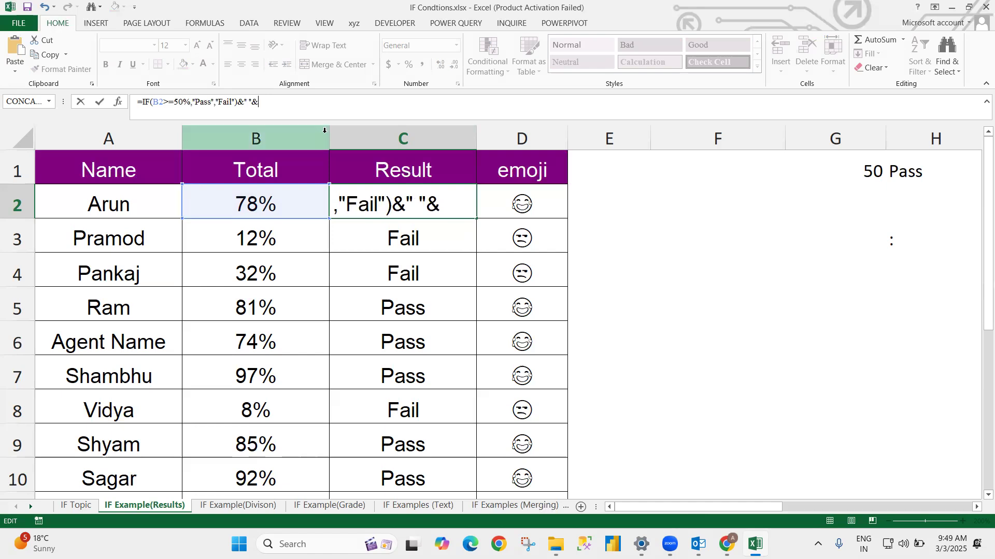
type("IF(B2>50%,\"😊\",\"😑\")")
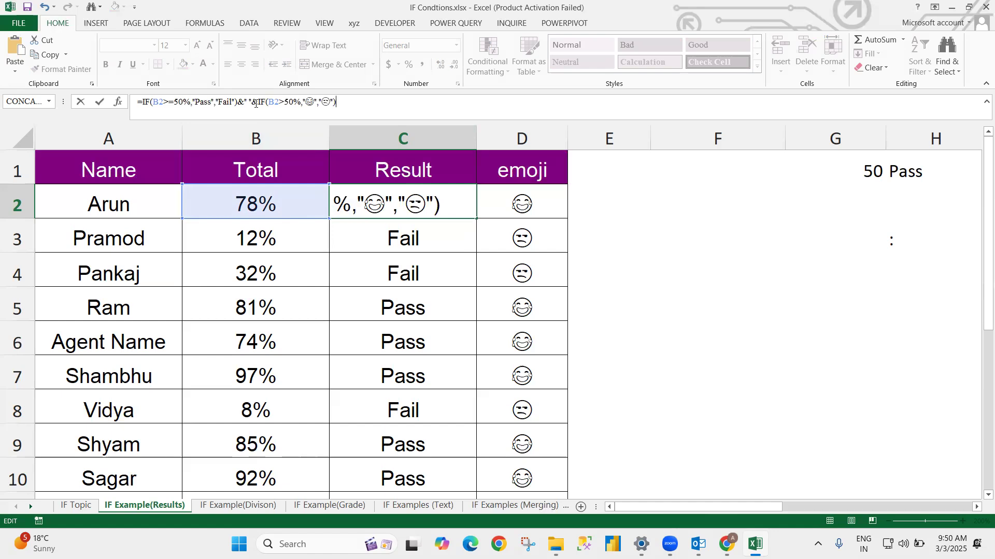
key("Return")
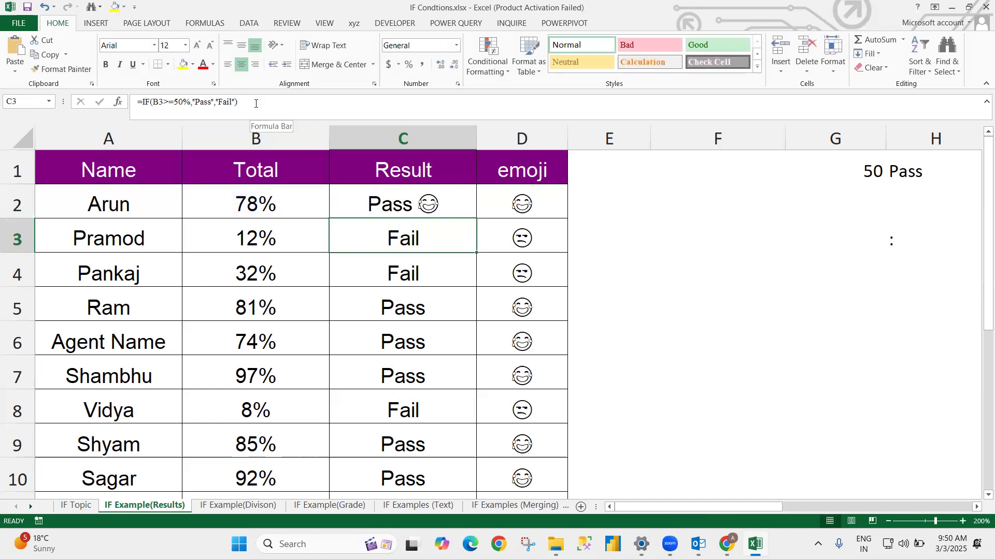
- Fill the combined Pass/Fail and emoji formula from C2 down the Result column
left_click(461, 215)
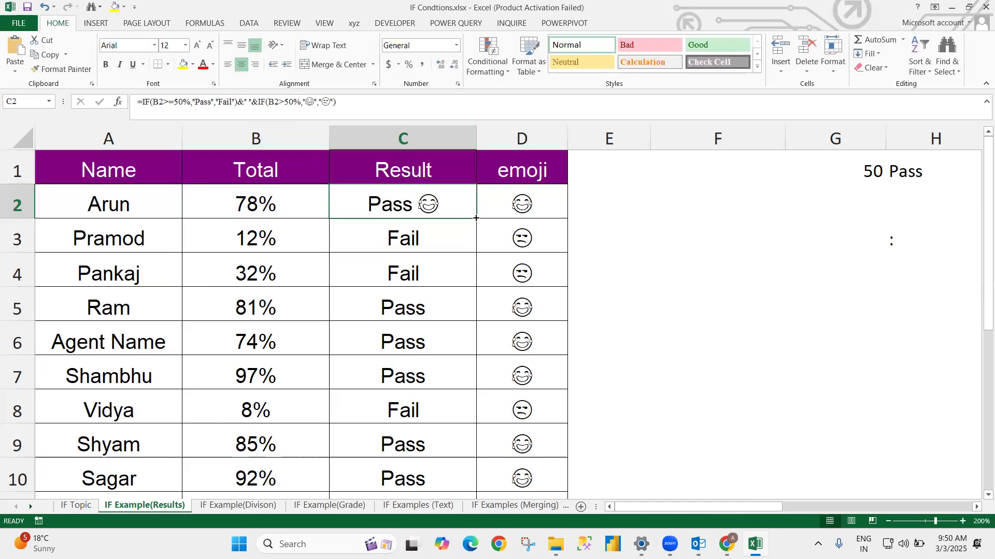
double_click(476, 218)
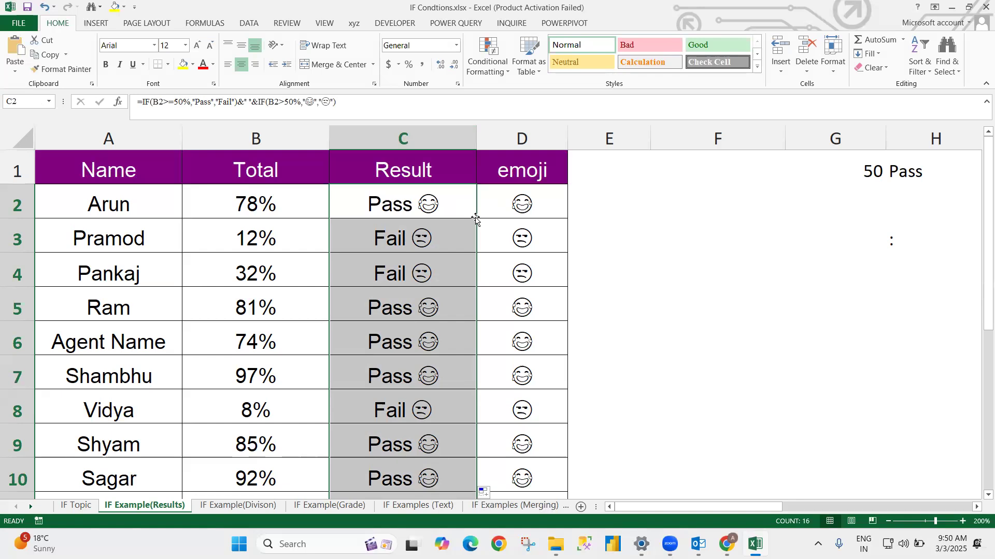
left_click(423, 204)
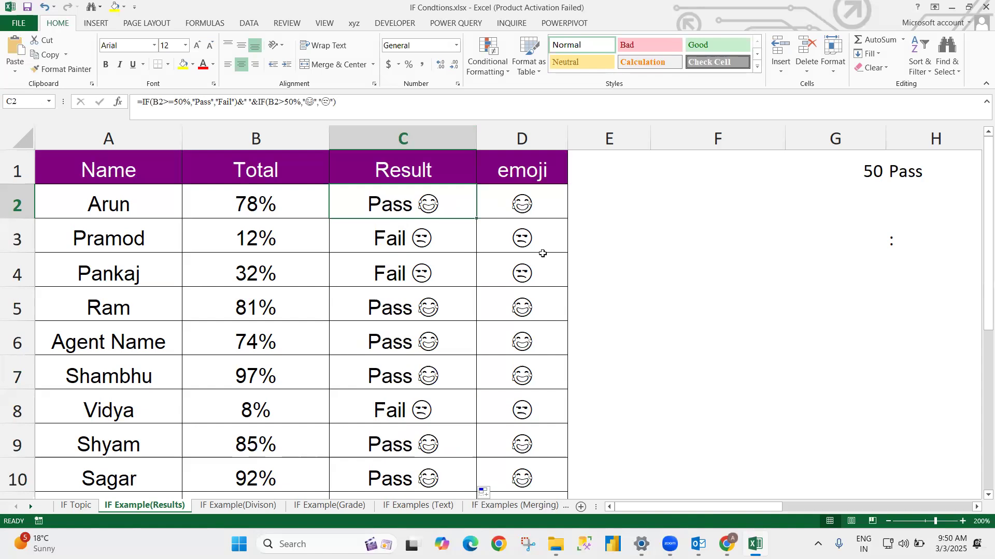
- Remove the " " separator from the C2 formula so the two IF expressions are joined by a single &
left_click(255, 102)
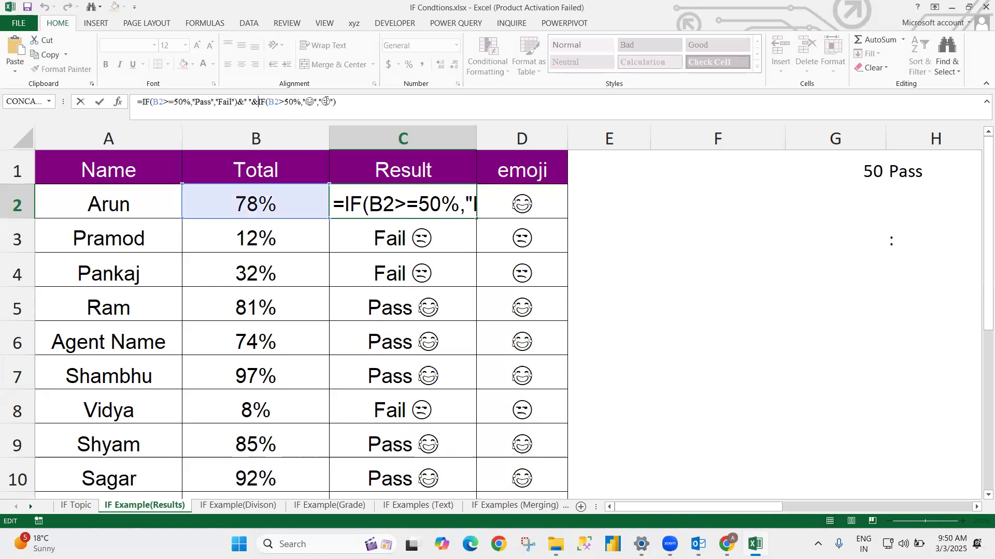
key("BackSpace")
key("BackSpace")
key("BackSpace")
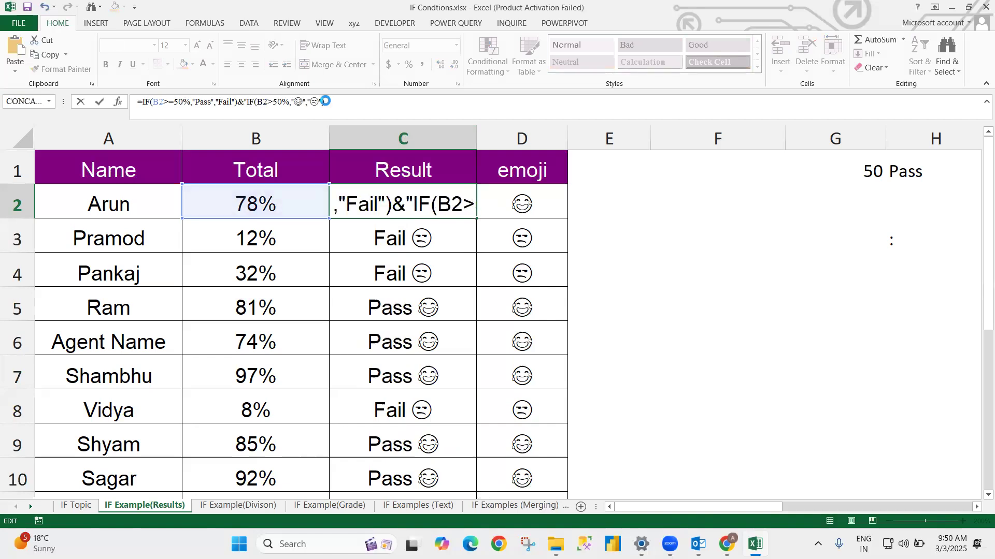
key("Return")
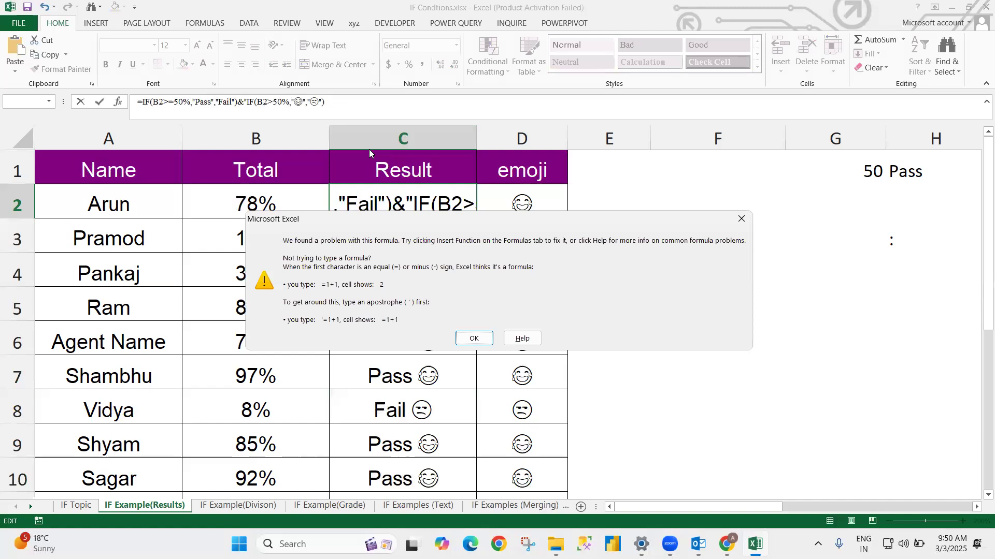
key("Return")
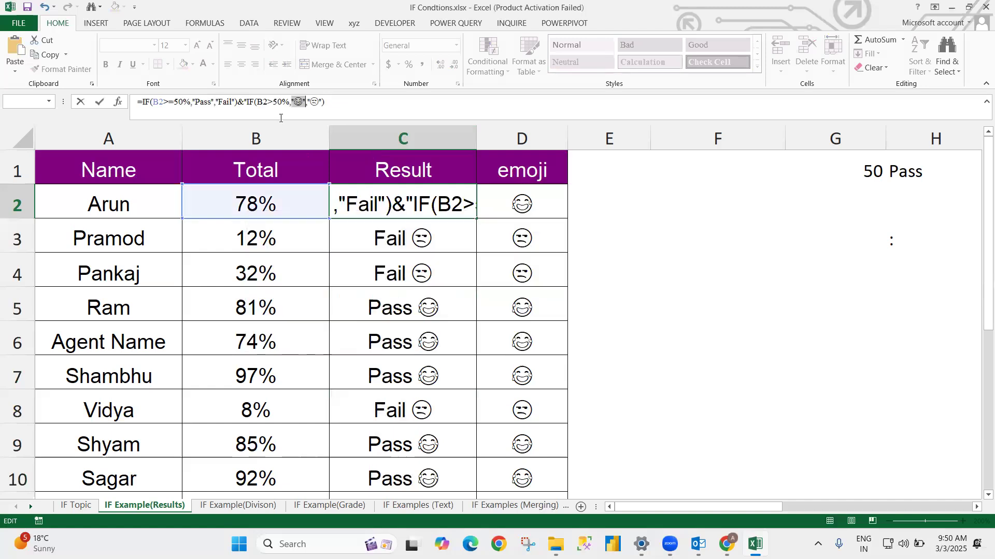
left_click(247, 102)
type("\"&")
key("Return")
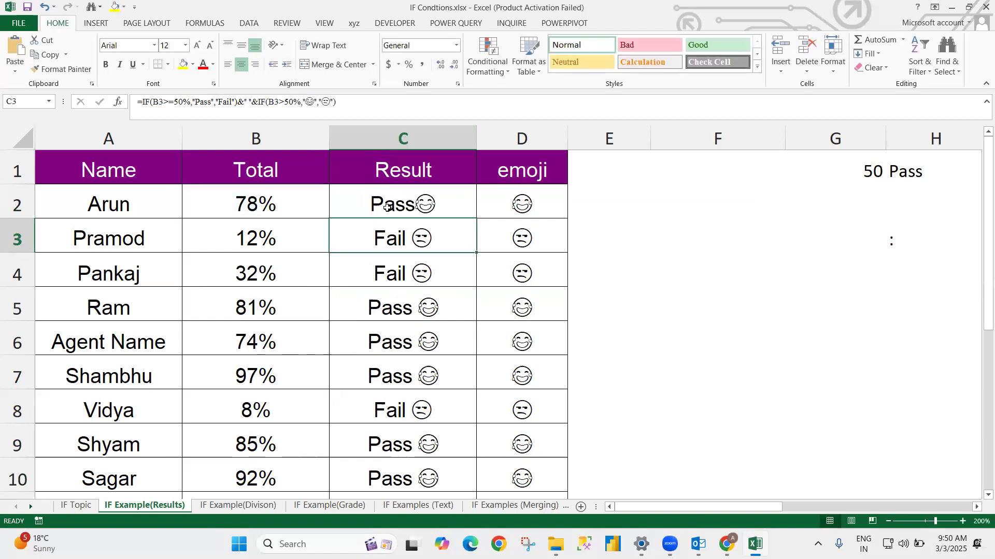
- Insert " "& between the & and the emoji IF expression in the C2 formula
left_click(358, 201)
left_click(242, 98)
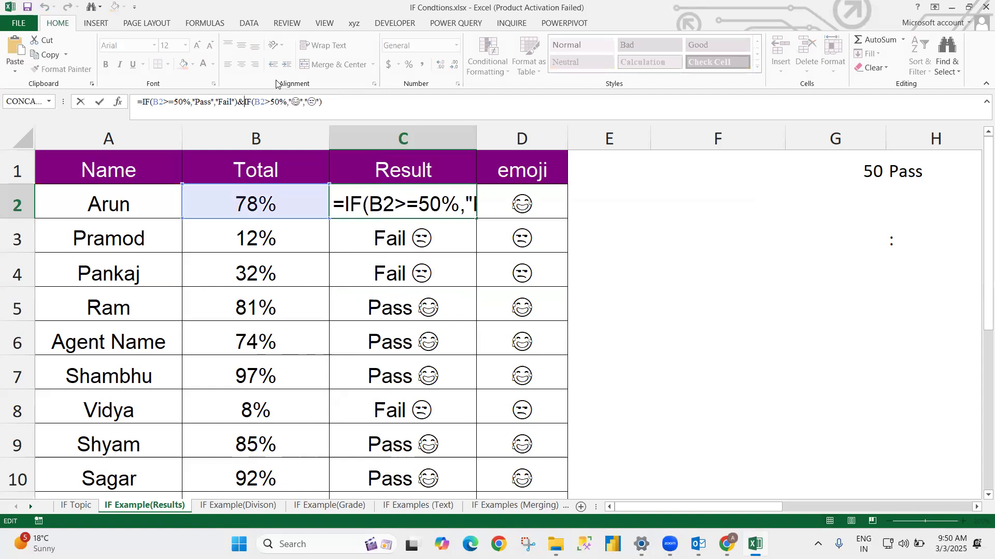
type("\" \"&")
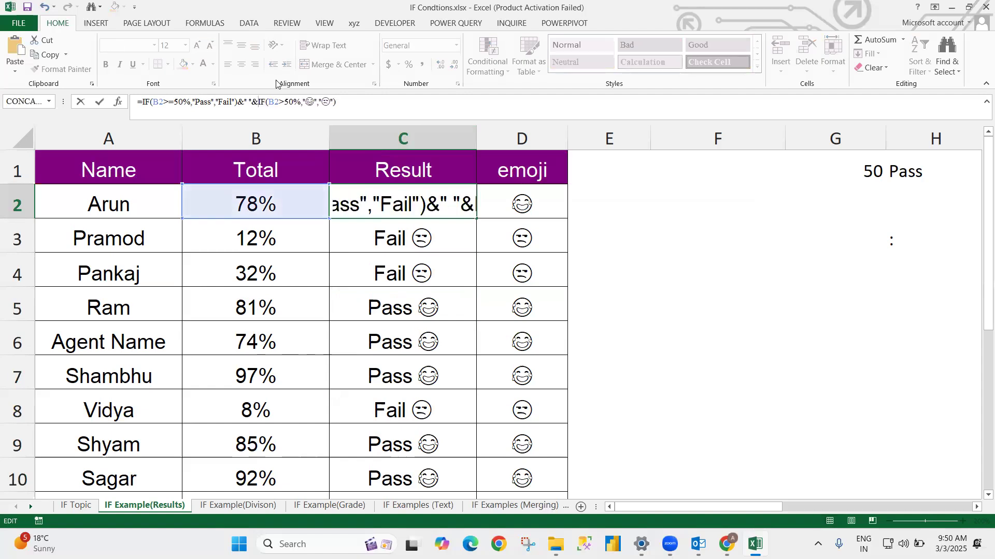
key("Return")
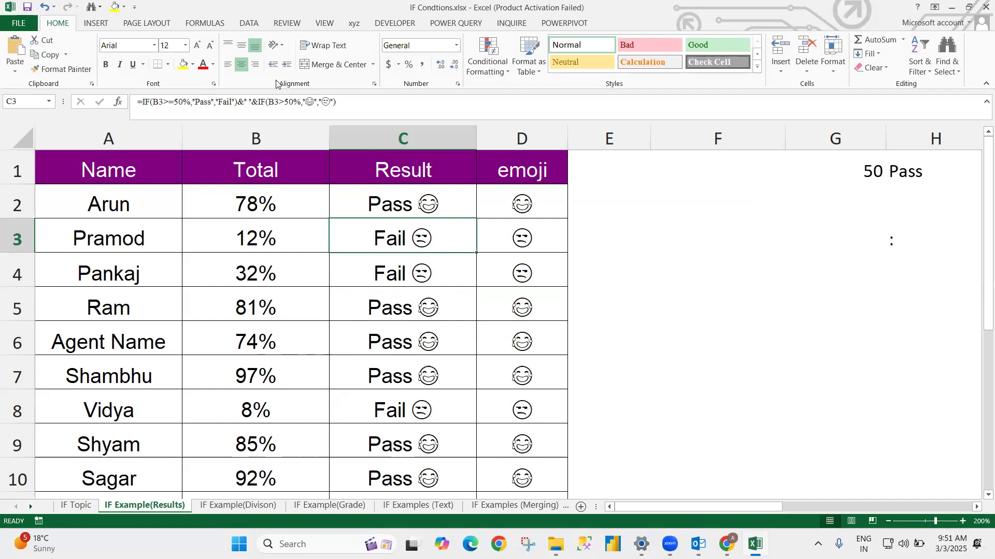
- Replace the quoted space between the two IF expressions in the C2 formula with 0
left_click(410, 206)
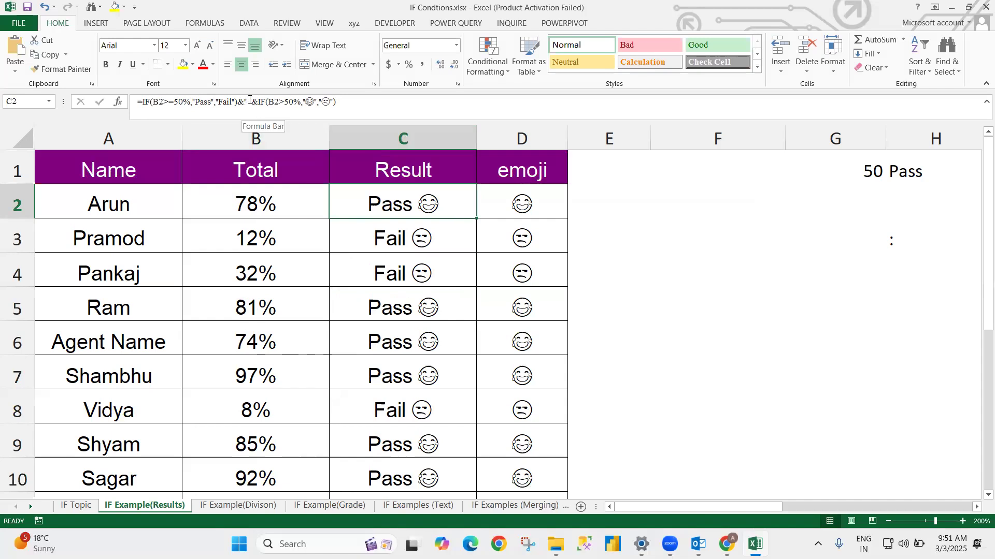
left_click(598, 192)
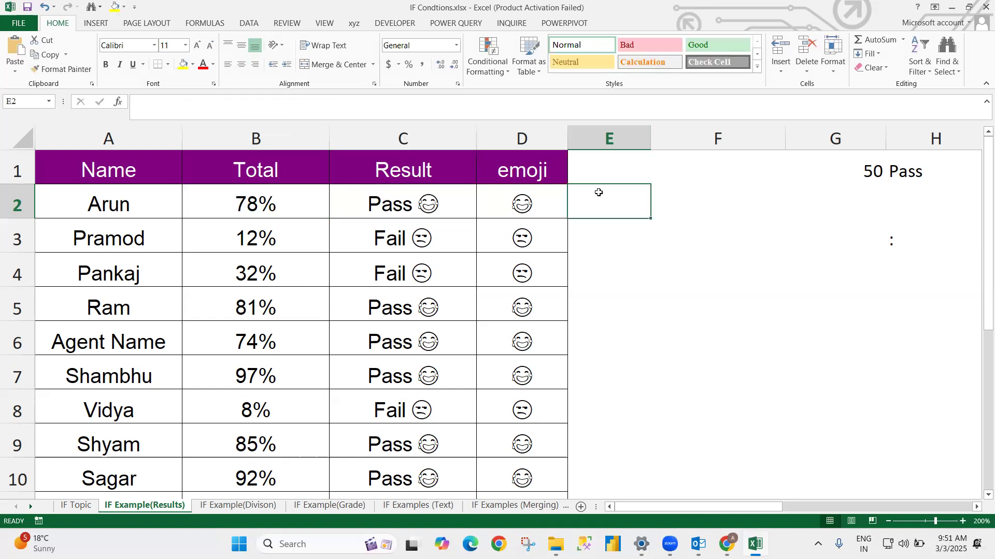
left_click(411, 203)
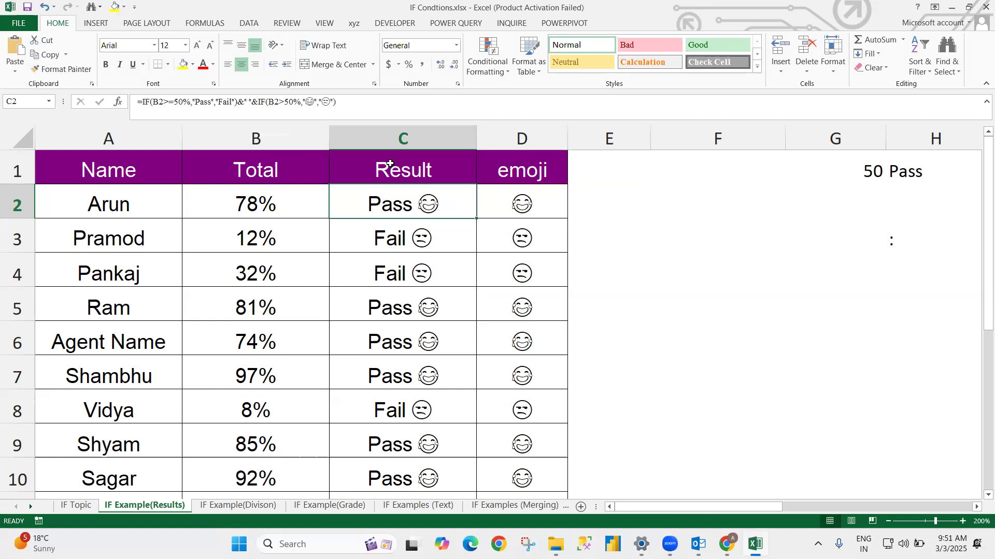
left_click(253, 102)
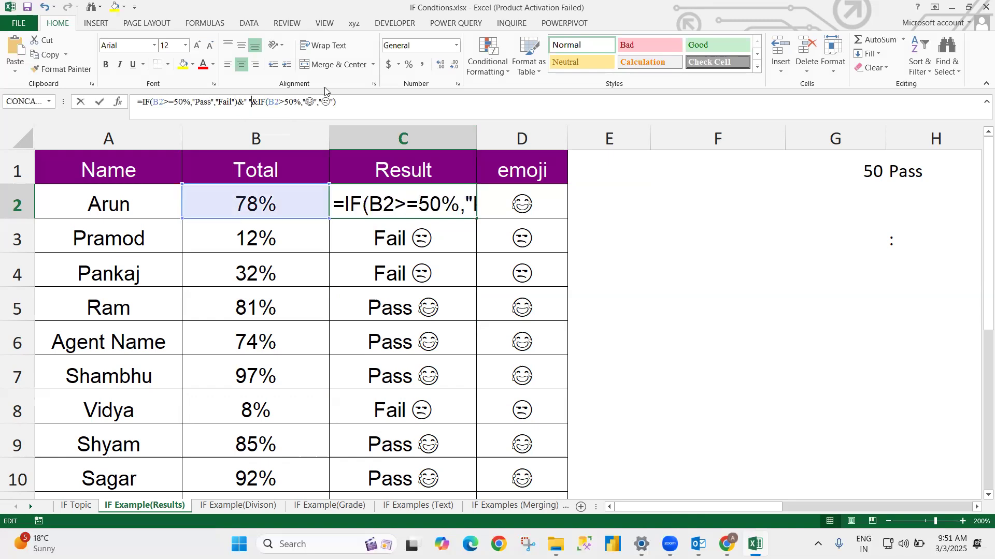
key("BackSpace")
key("BackSpace")
type("0")
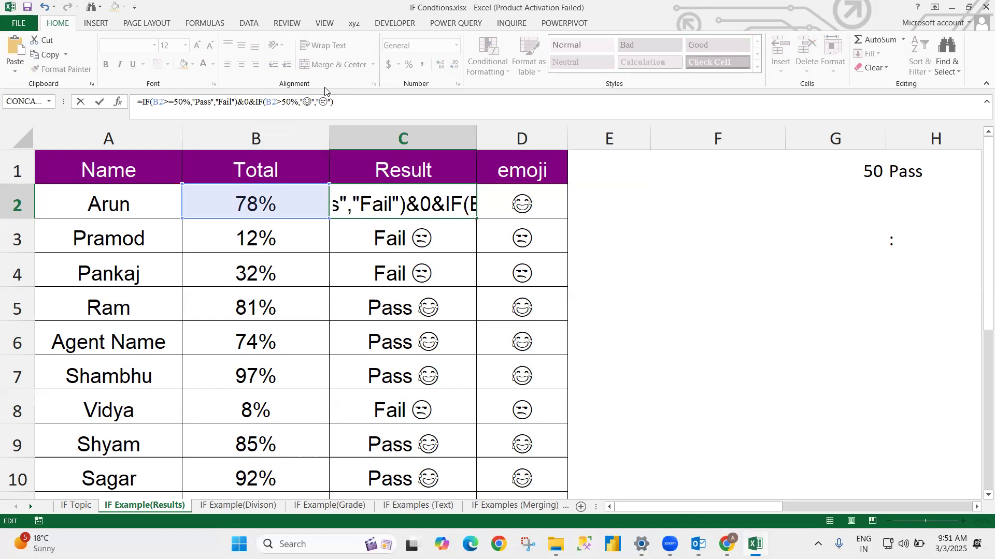
key("Return")
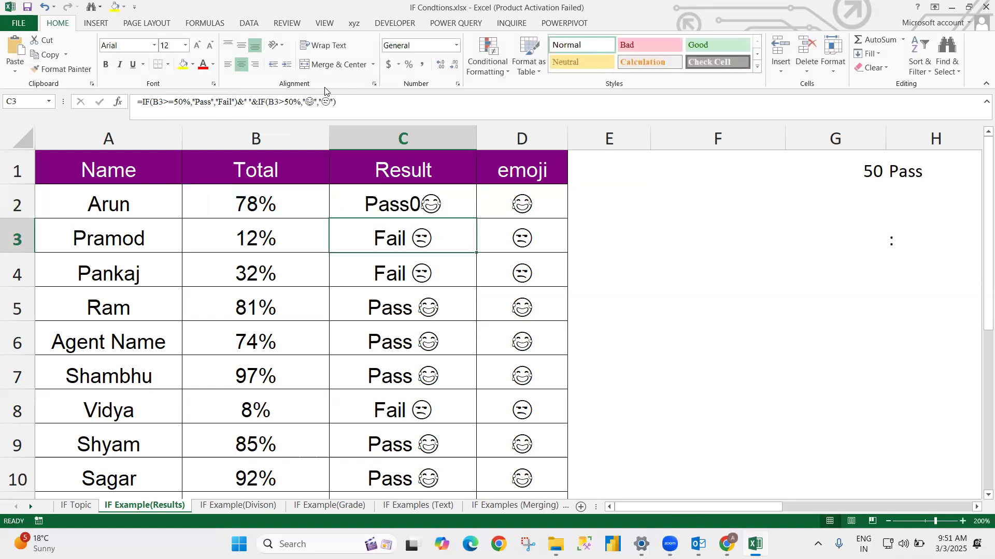
- Replace the 0 separator in the C2 formula with a quoted space, " "
key("Up")
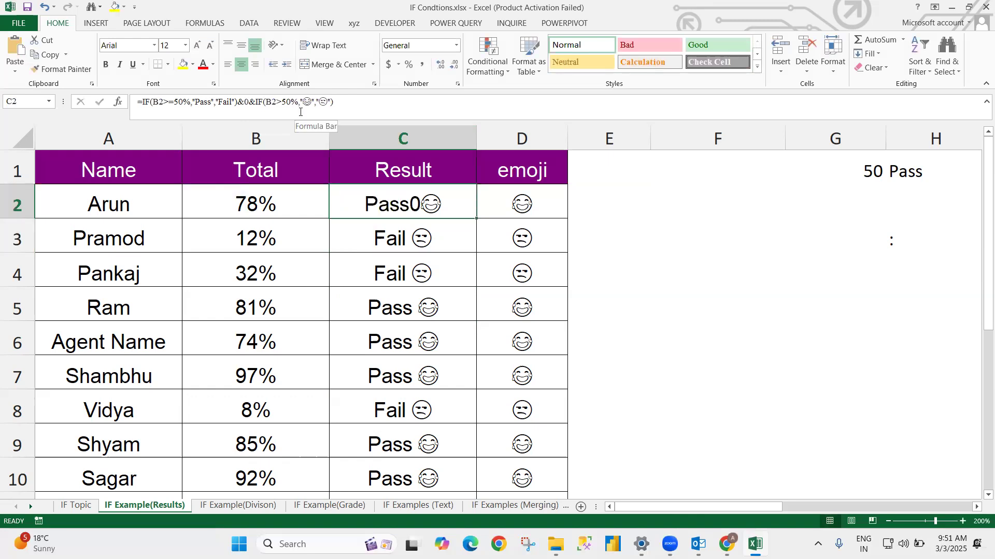
left_click(247, 101)
key("BackSpace")
type("\" \"")
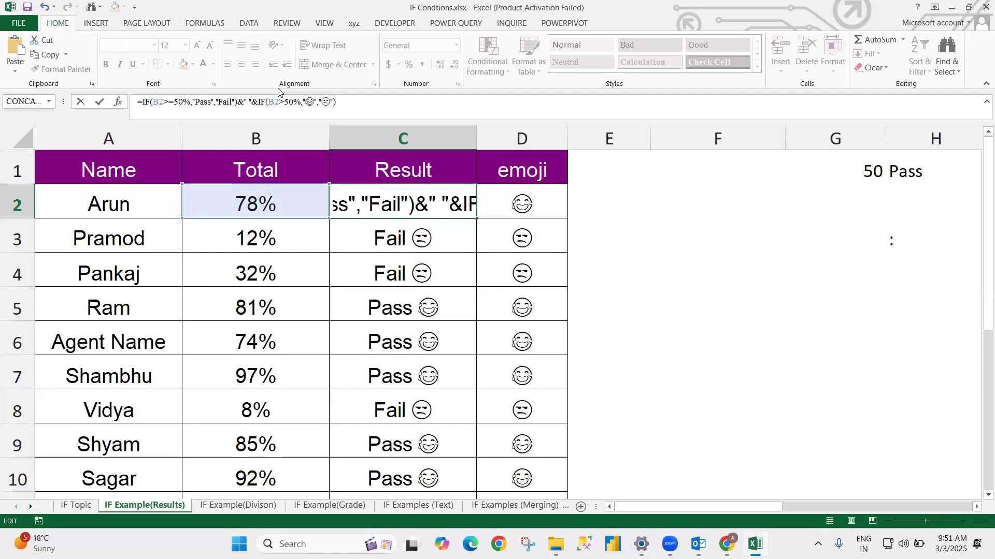
key("Return")
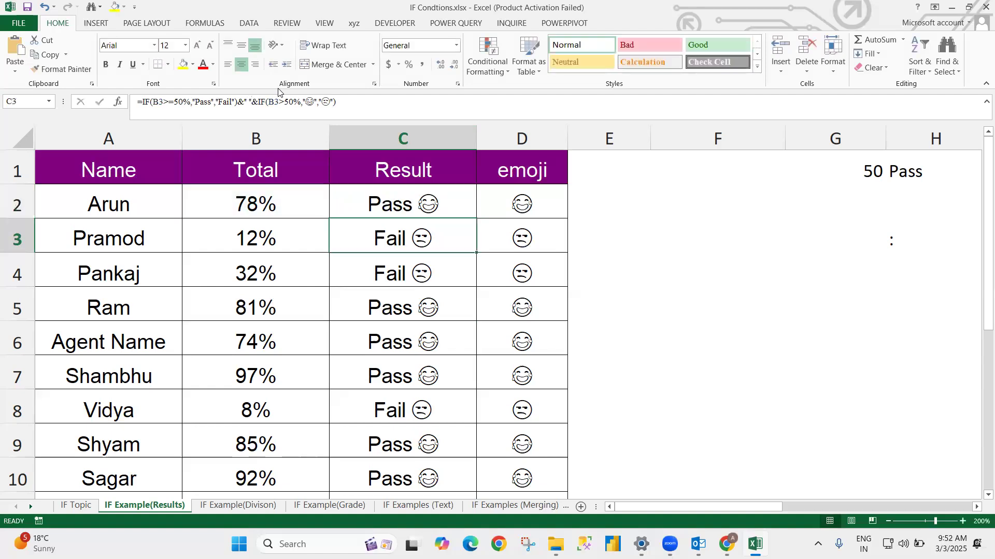
- Change the separator between the two IF expressions in the C2 formula to "+"
key("Up")
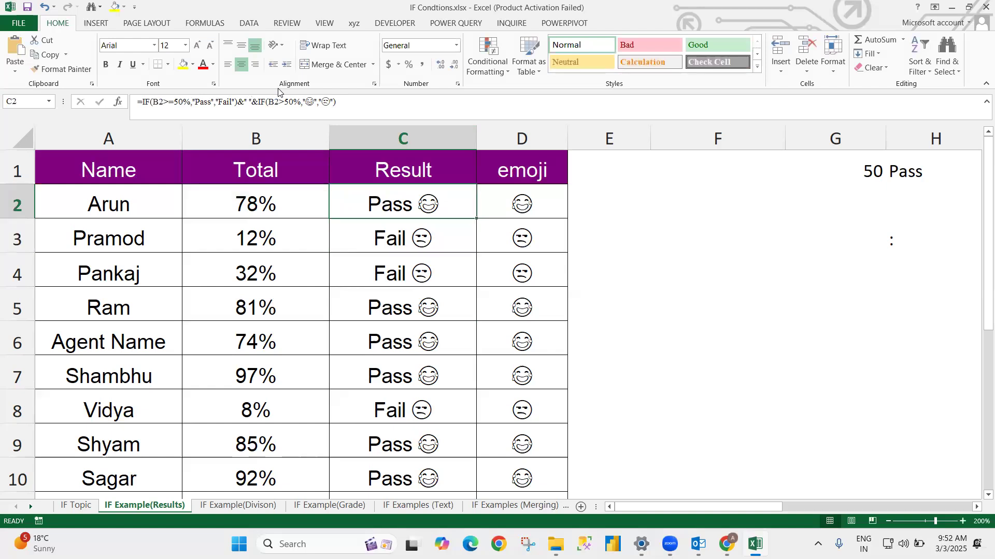
key("ctrl+shift+Down")
key("ctrl+Up")
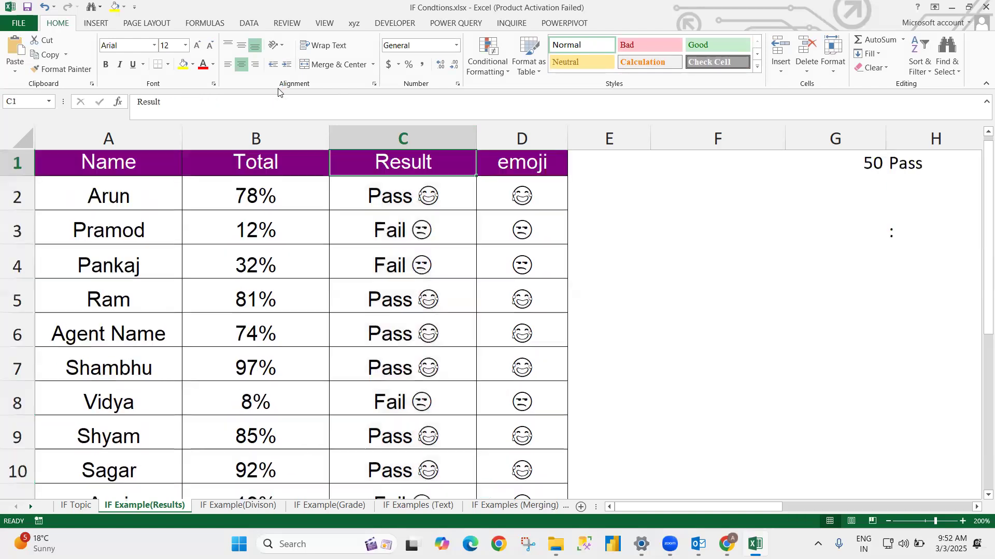
key("Down")
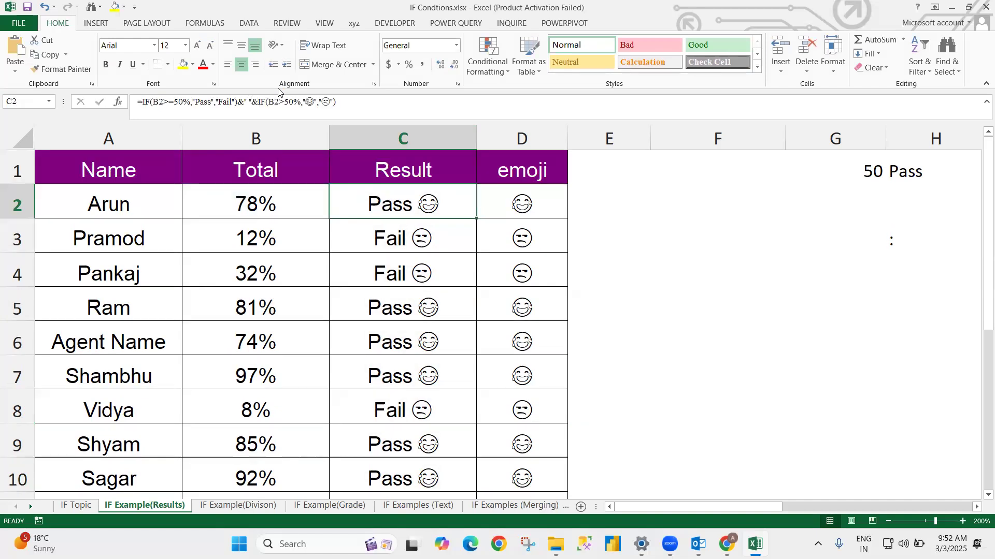
key("F2")
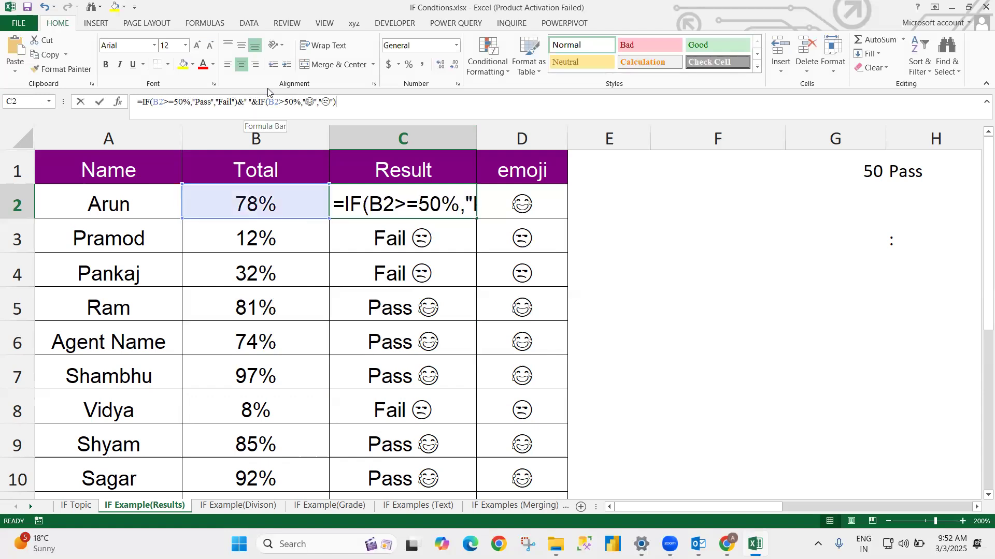
key("BackSpace")
type("+")
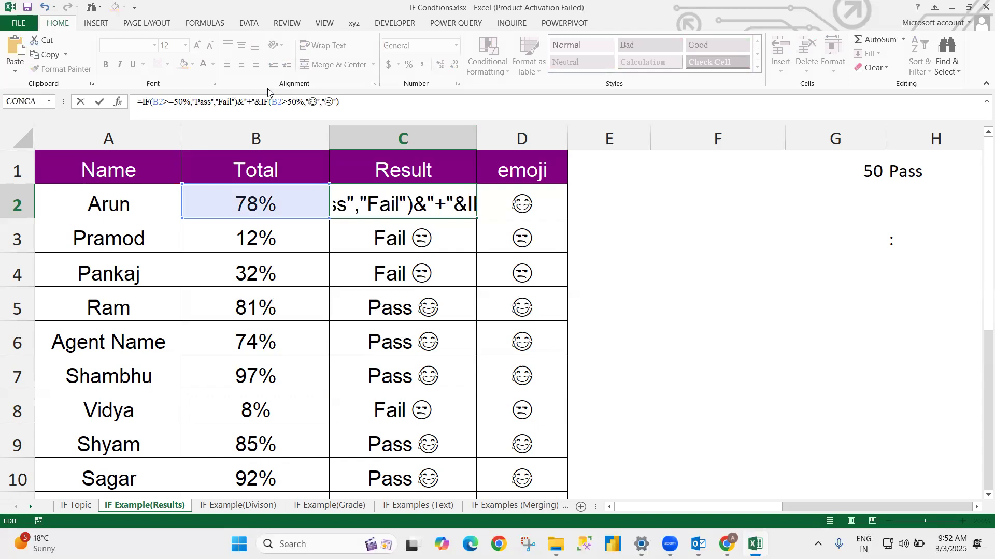
key("Return")
- Change the "+" separator in the C2 formula back to a quoted space
key("Up")
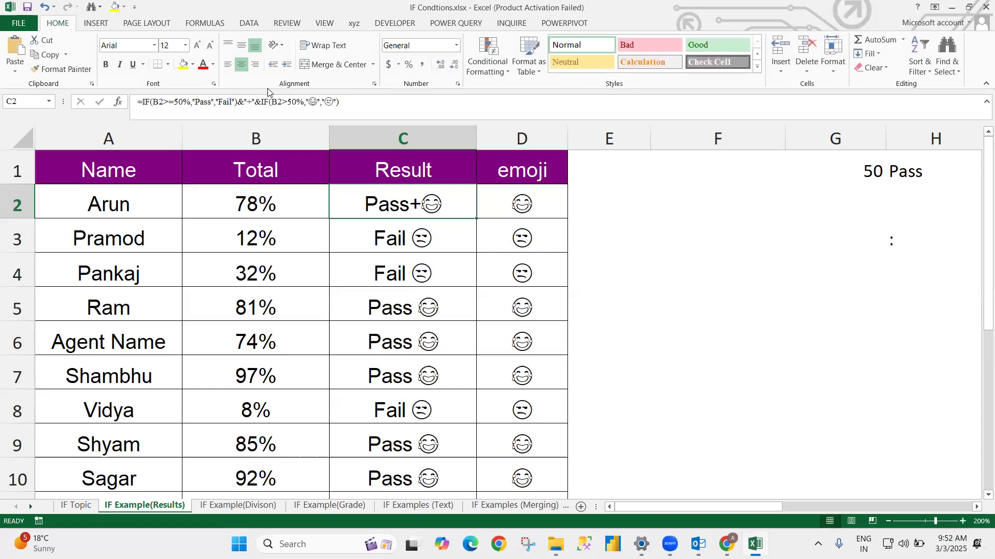
double_click(249, 101)
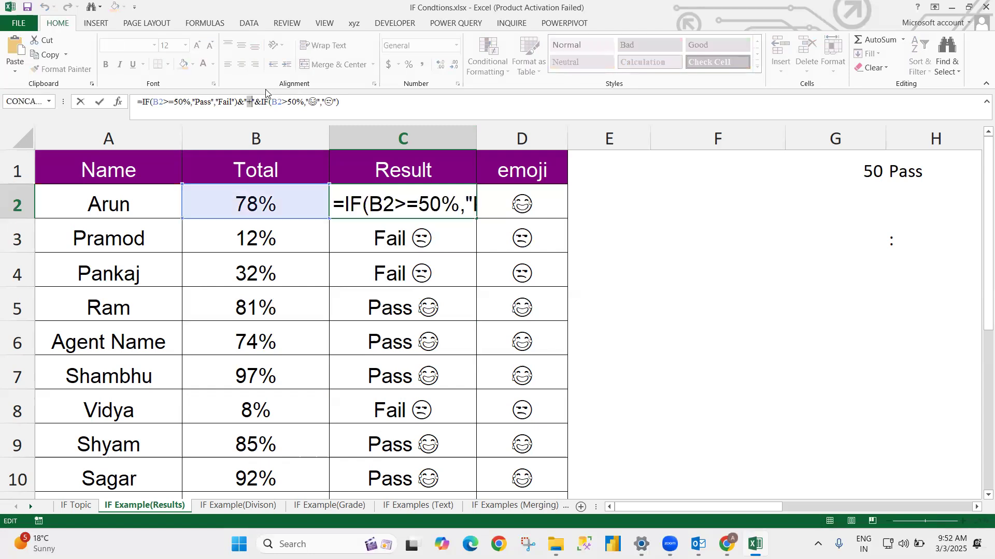
key("BackSpace")
key("Return")
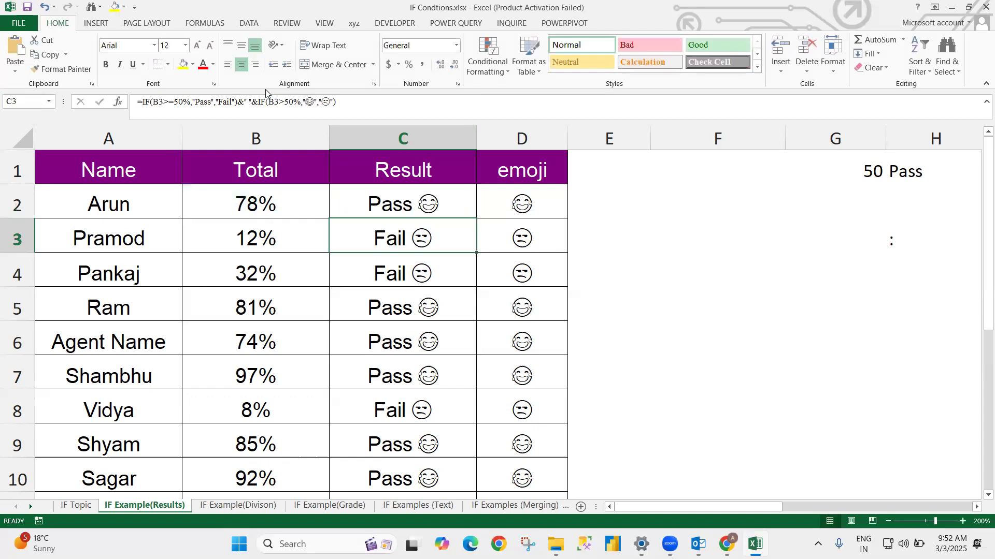
- Copy the C2 formula and paste it over the whole Result column down to C17
key("Up")
key("ctrl+c")
key("ctrl+shift+Down")
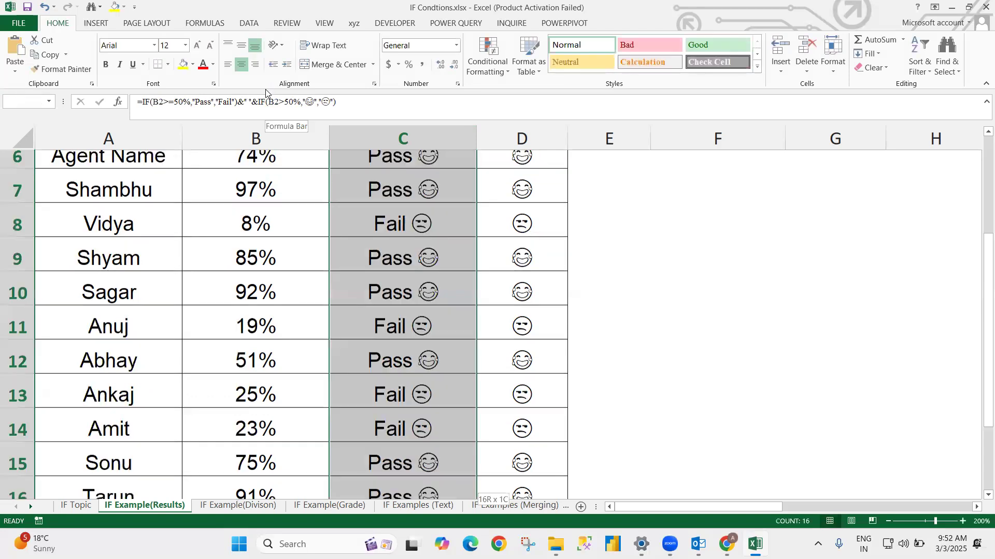
key("ctrl+v")
key("ctrl+q")
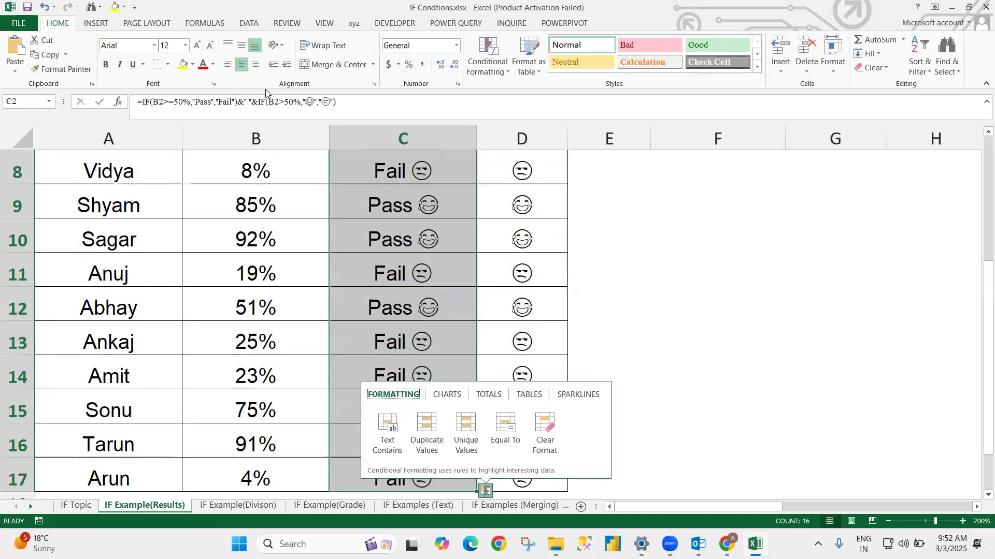
key("Escape")
key("Down")
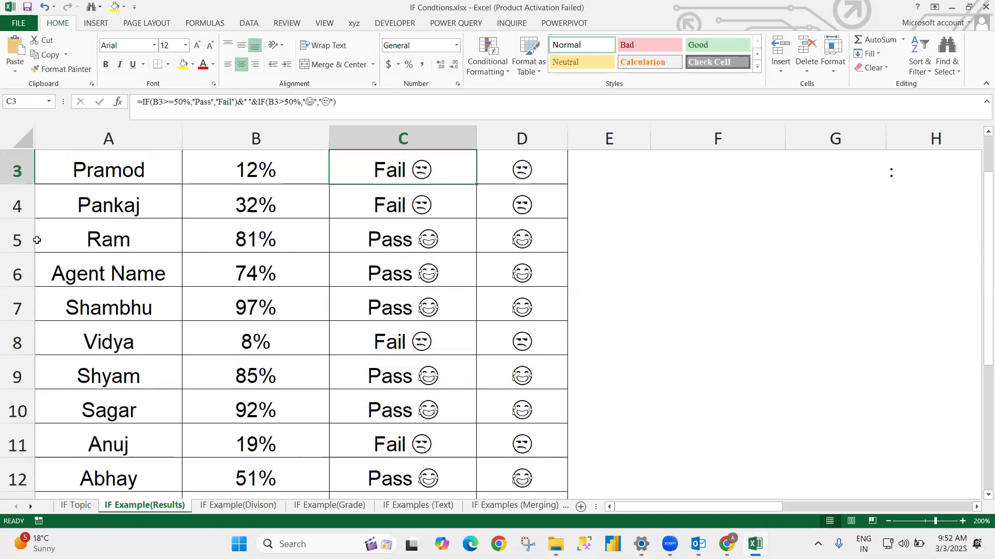
- Clear the existing results in C2:C17 on the IF Example(Divison) sheet and select C2
left_click(211, 505)
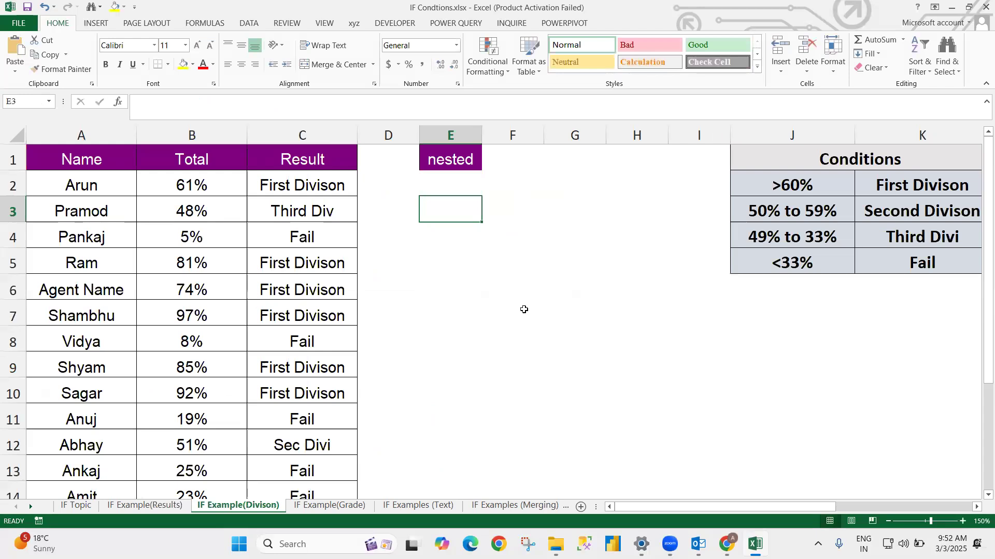
left_click(567, 278)
left_click(269, 191)
key("ctrl+shift+Down")
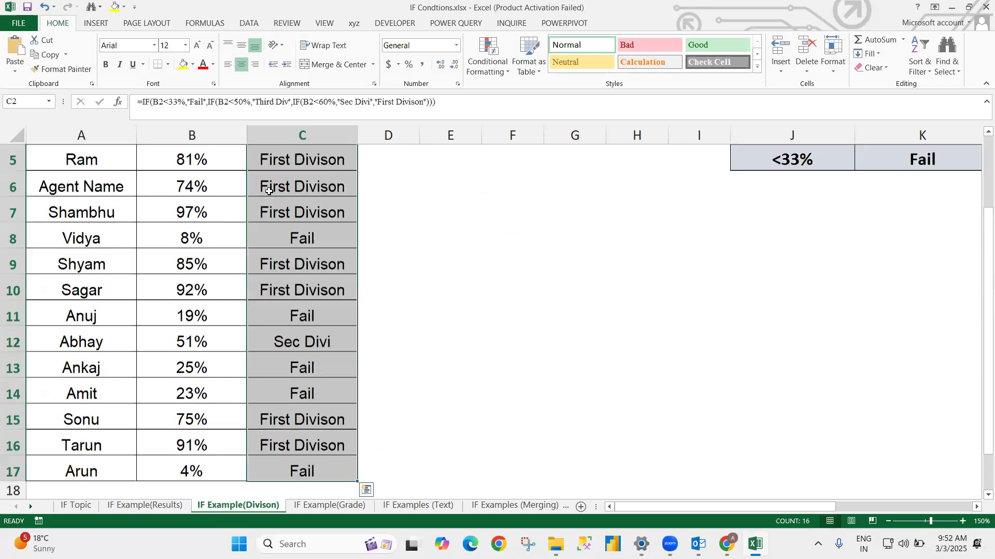
key("Delete")
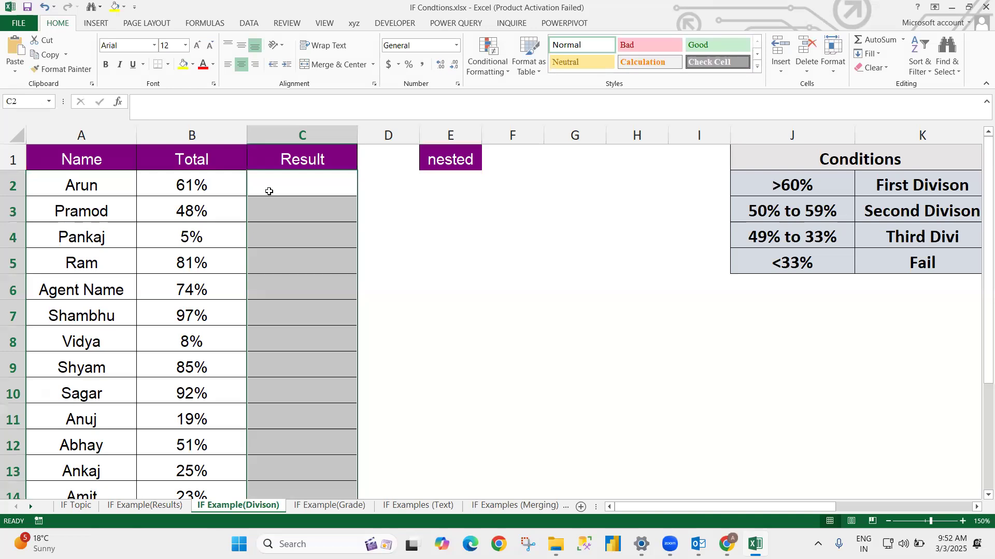
left_click(269, 191)
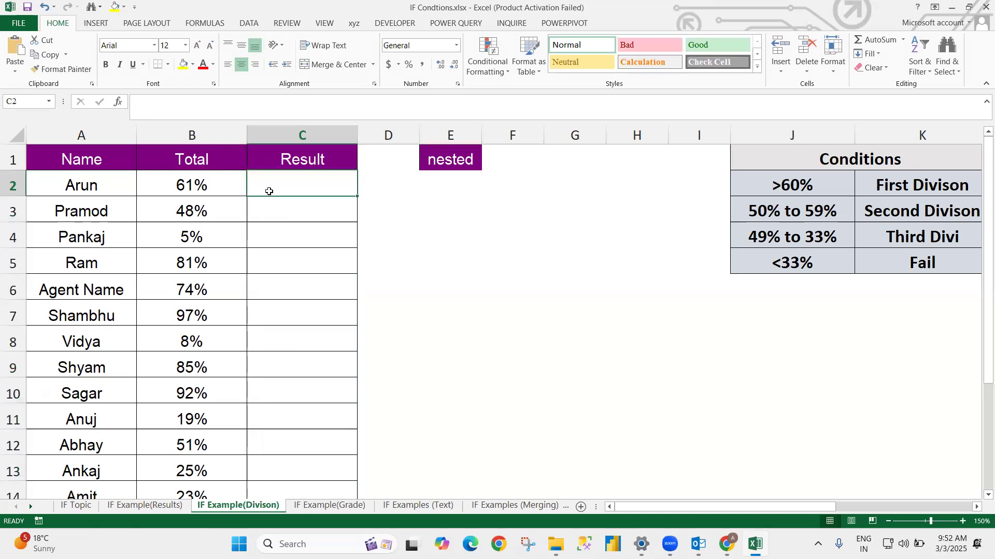
- Examine the percentage ranges listed in the Conditions table, J2:J5
key("Right")
key("Right")
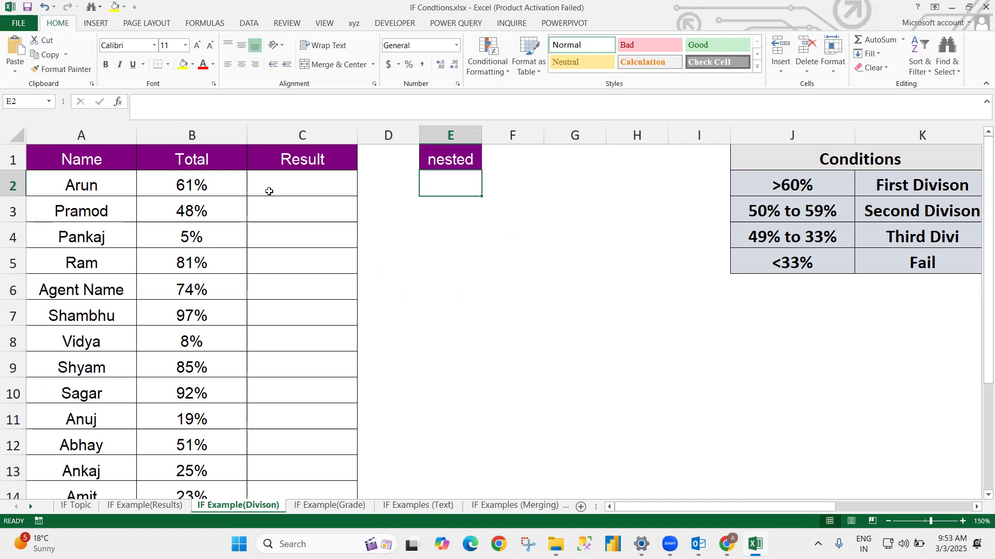
left_click_drag(796, 193, 796, 265)
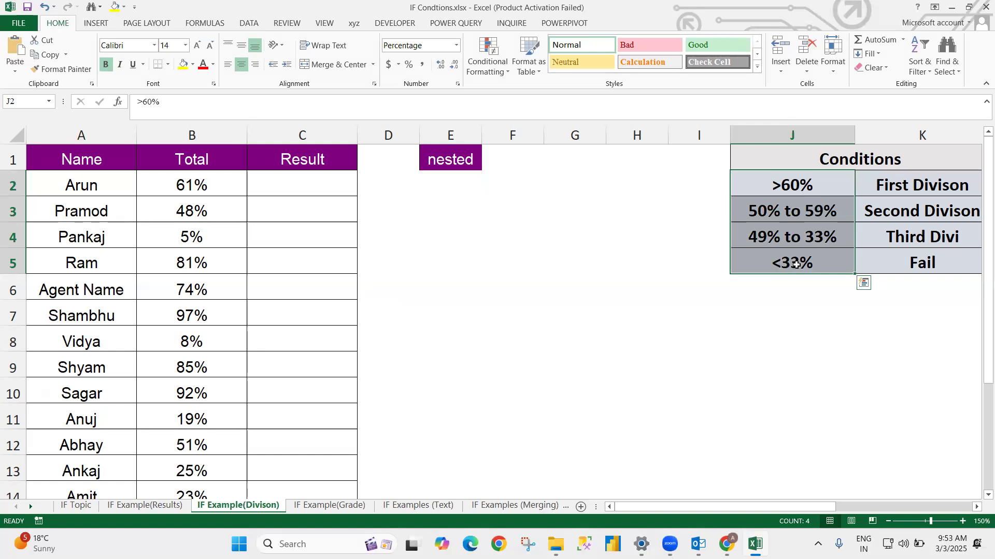
left_click(599, 220)
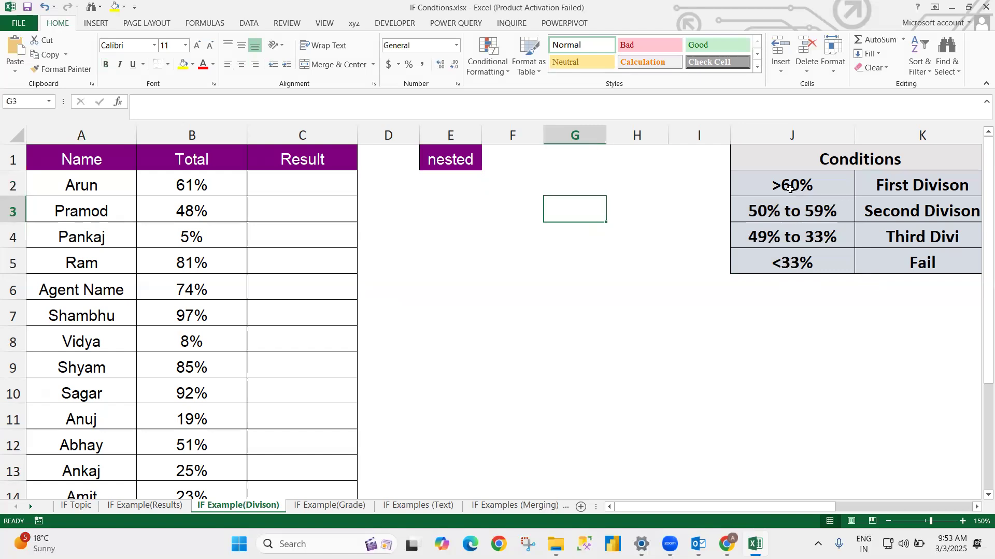
left_click_drag(790, 188, 793, 251)
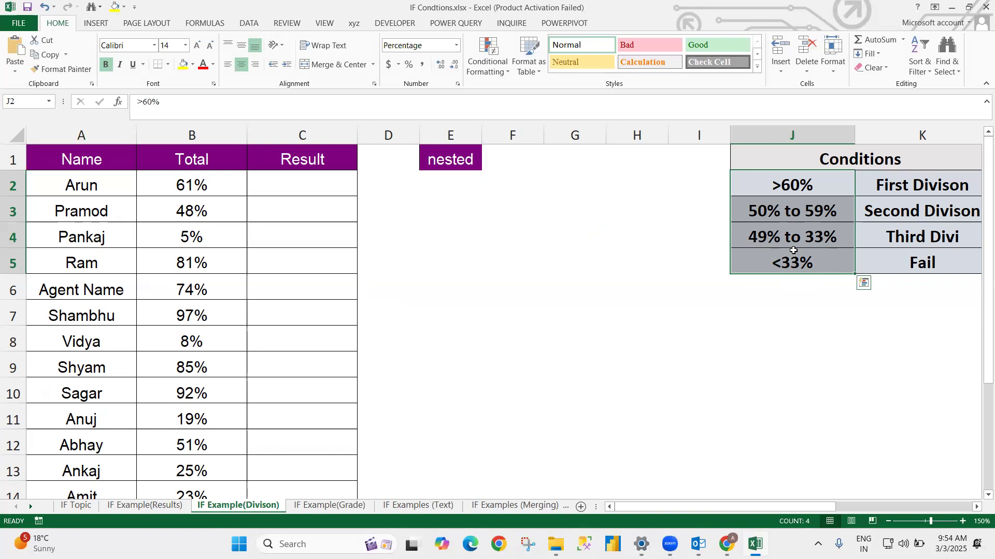
left_click(664, 264)
left_click(487, 229)
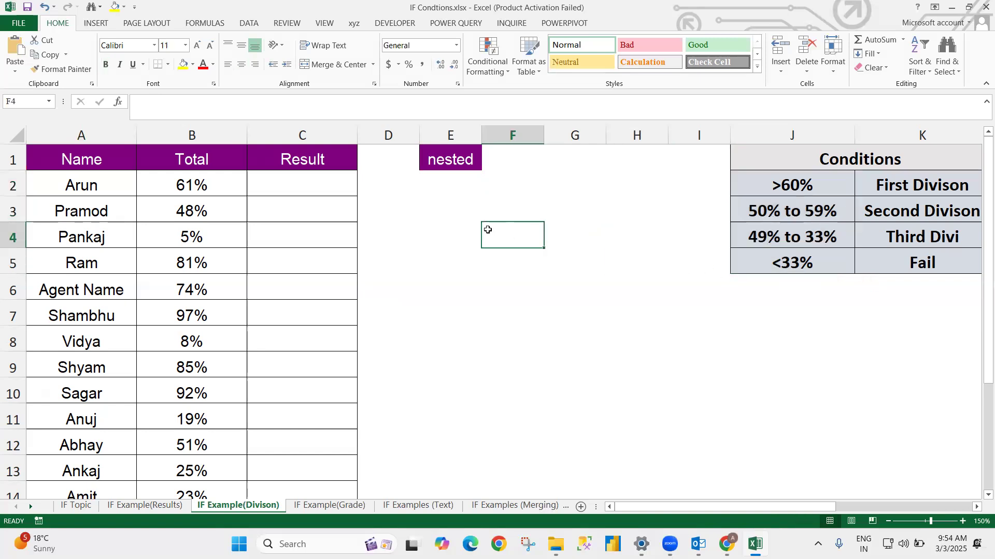
type("=IF(")
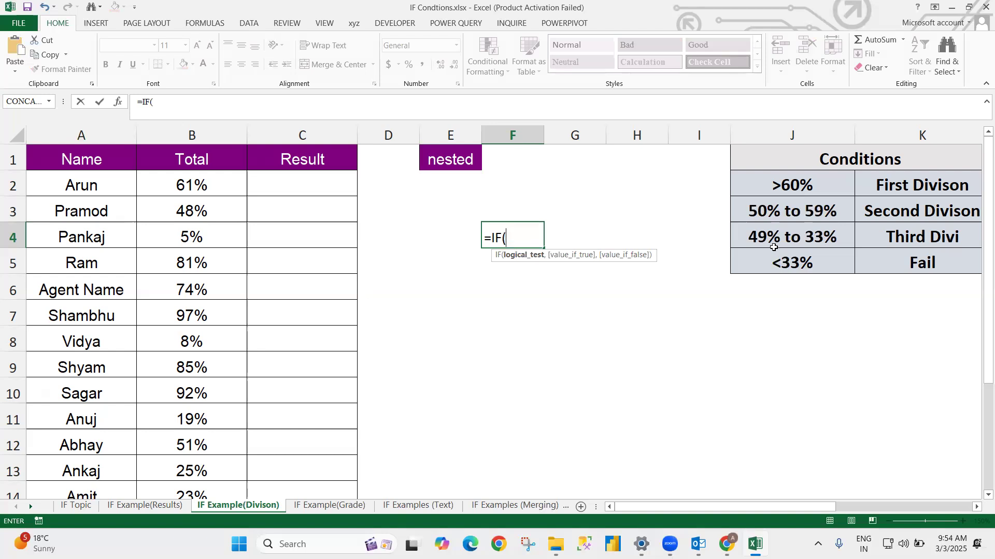
key("Escape")
- Review the Conditions thresholds from the lowest to the highest, together with their division labels
left_click(289, 179)
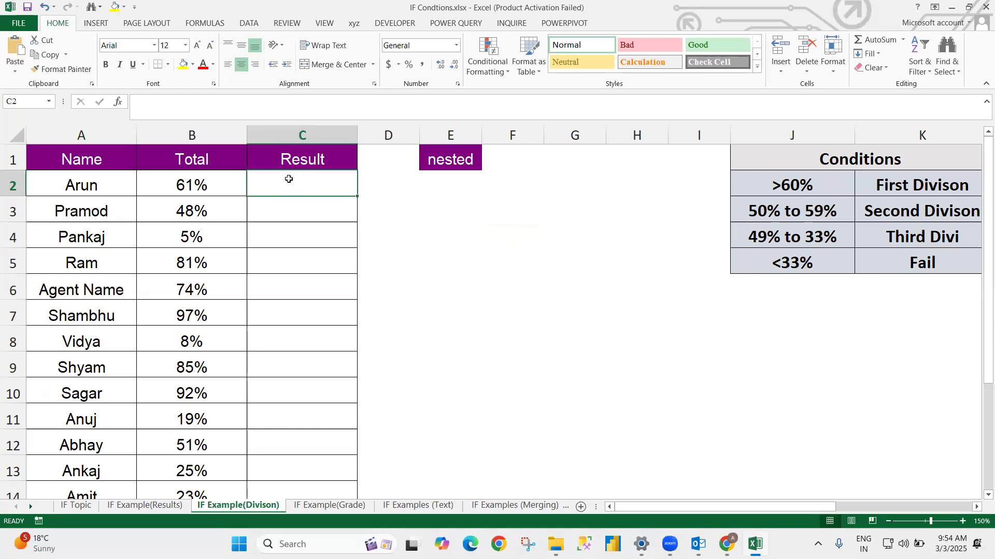
left_click(808, 265)
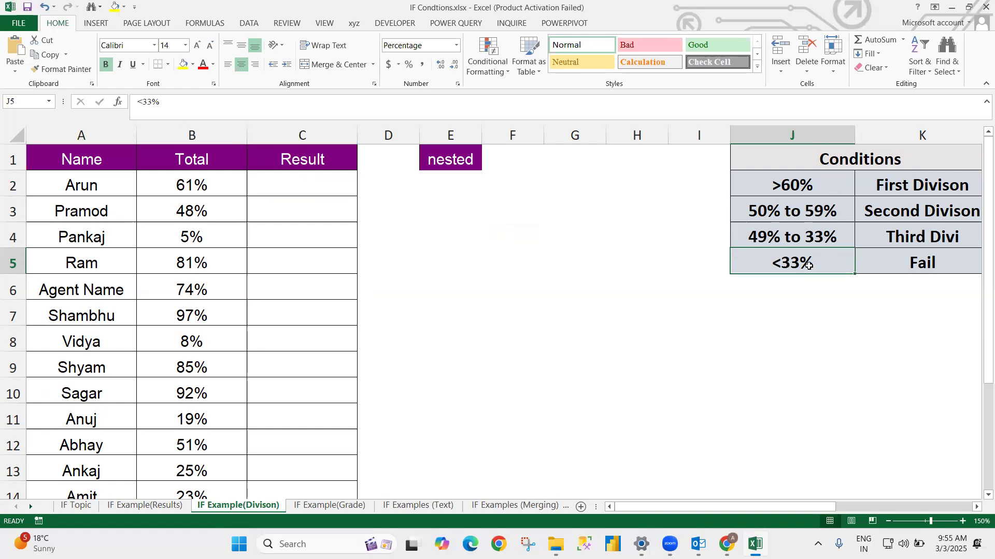
left_click(815, 182)
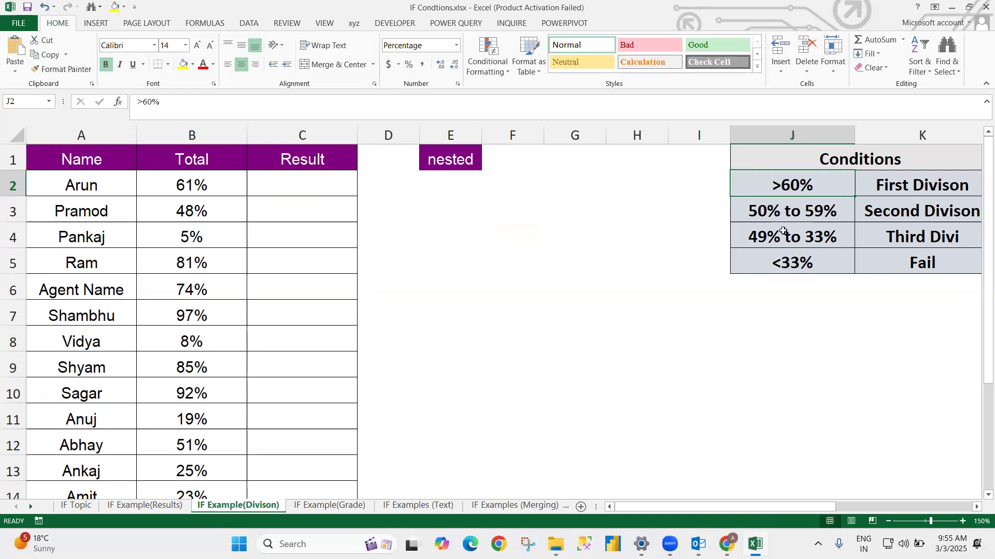
left_click_drag(794, 264, 797, 182)
left_click_drag(871, 259, 874, 228)
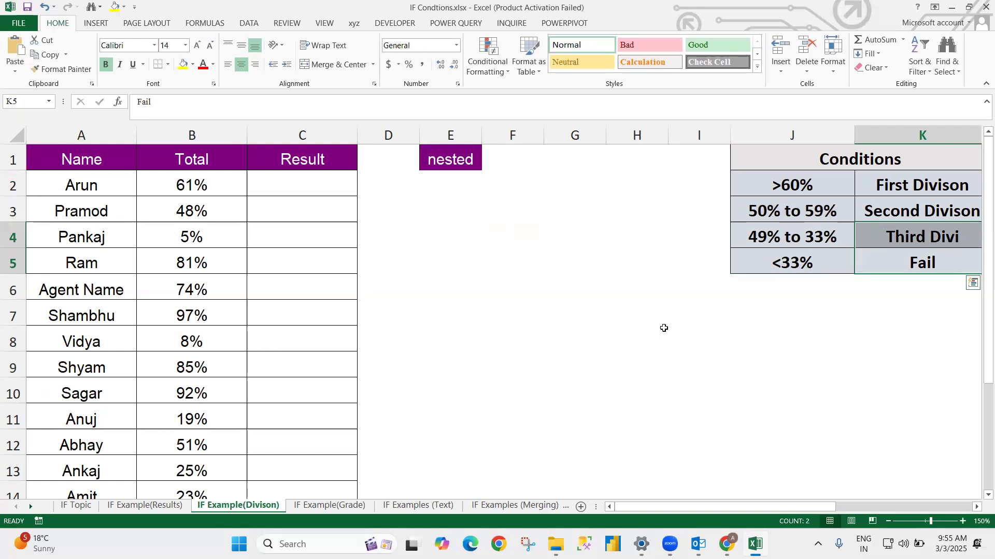
left_click(754, 267)
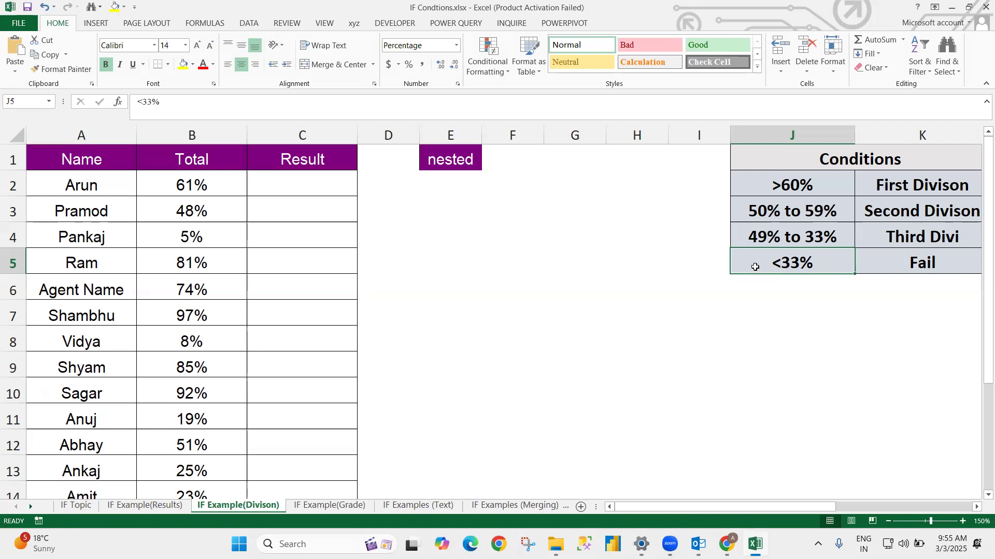
- Begin an IF formula in C2 that returns "Fail" when B2 is below 33%, leaving the value-if-false argument open
left_click(300, 177)
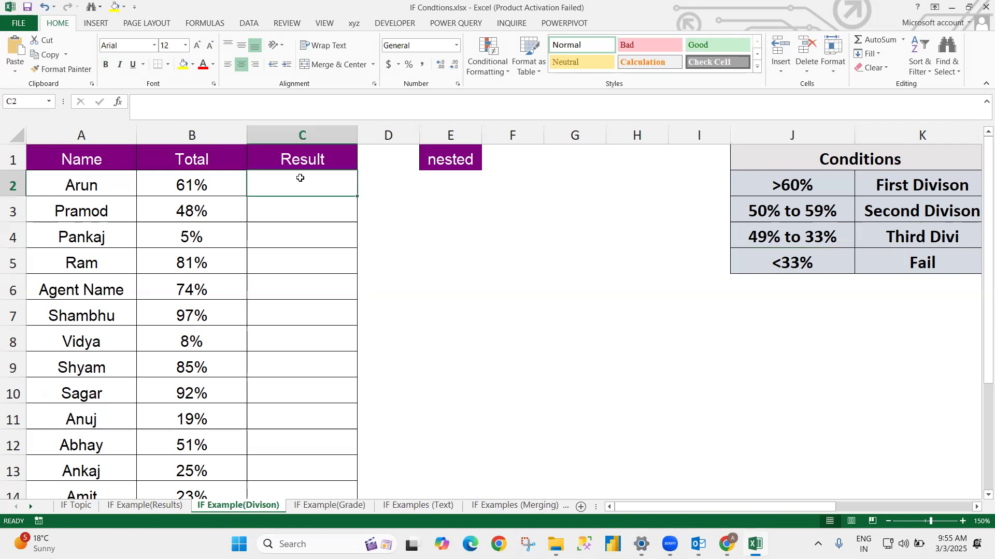
type("=if")
key("Tab")
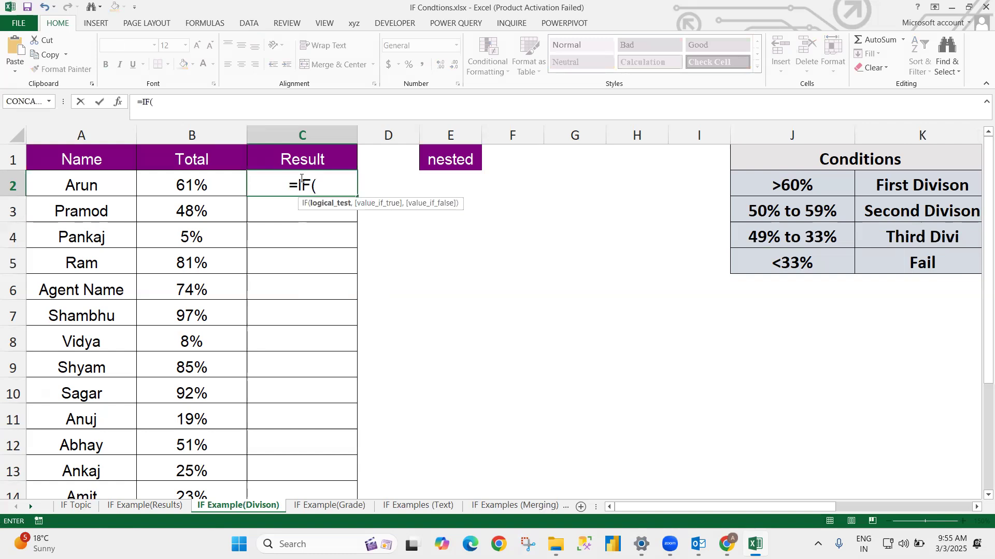
key("Left")
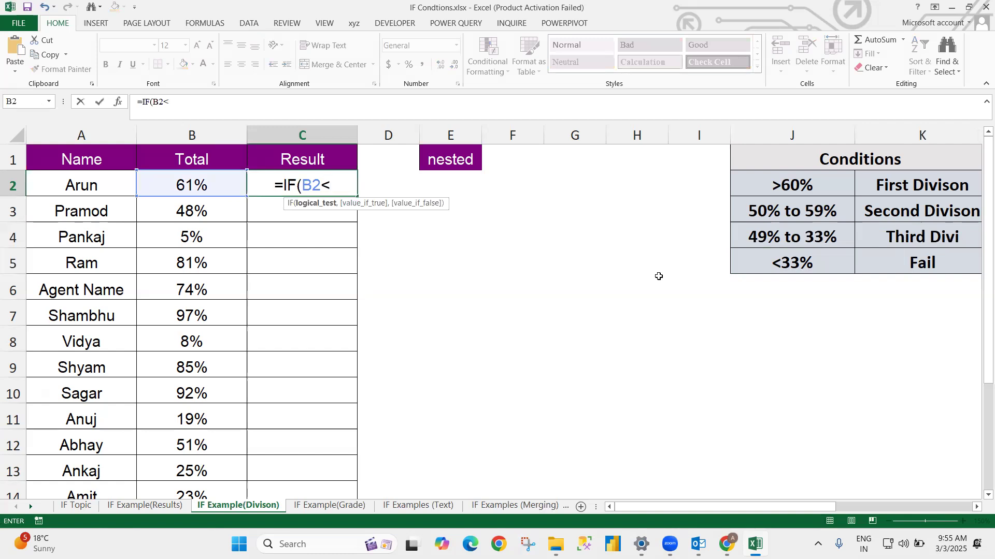
type("33")
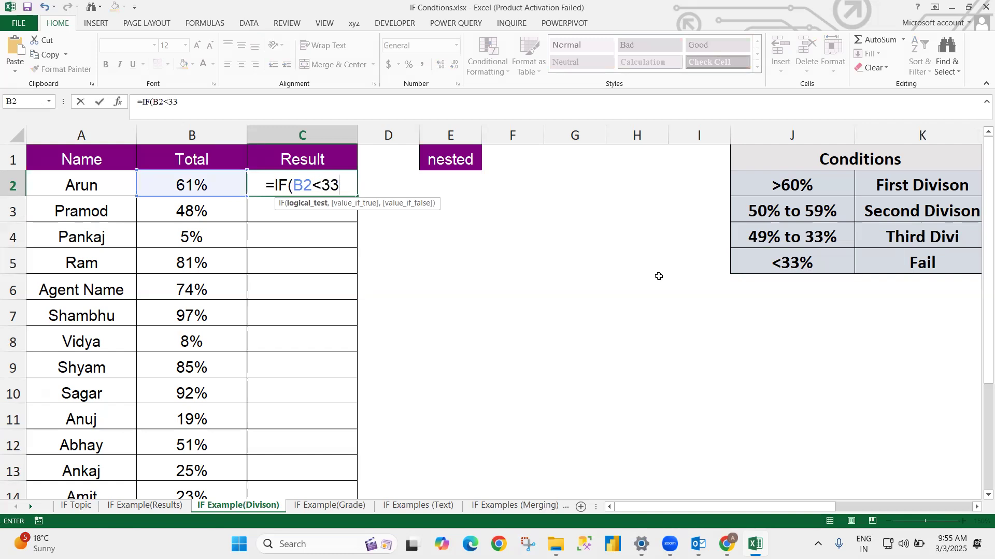
type("%")
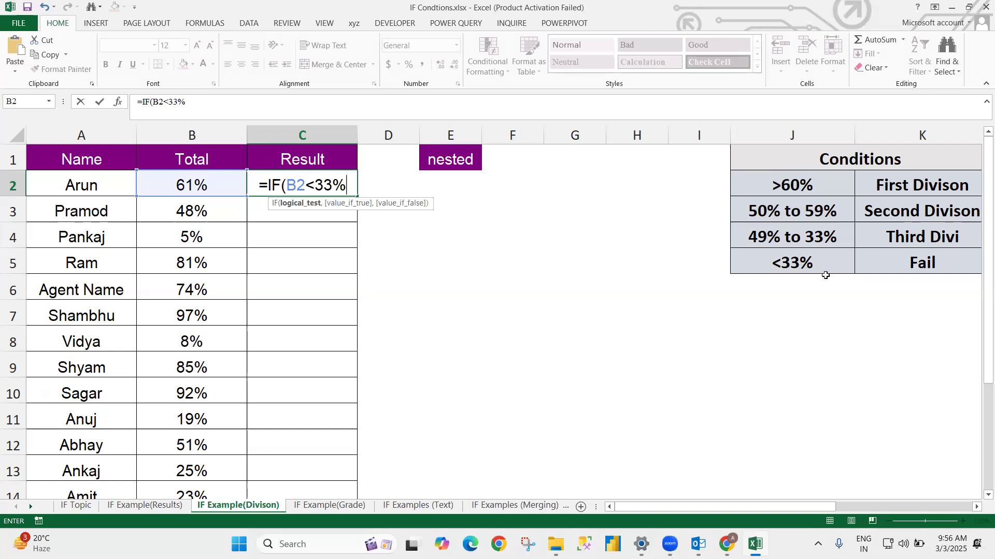
type(",")
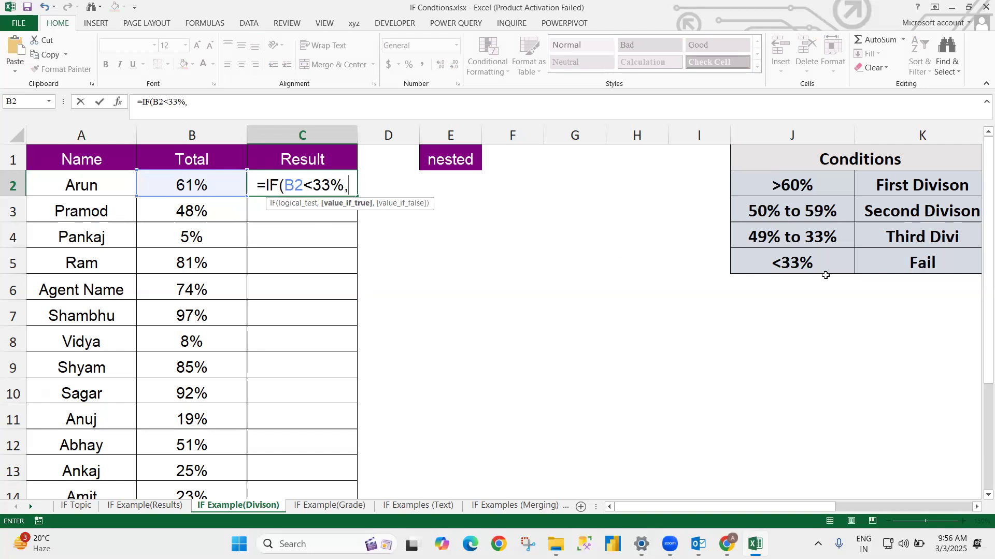
type("\"Fai")
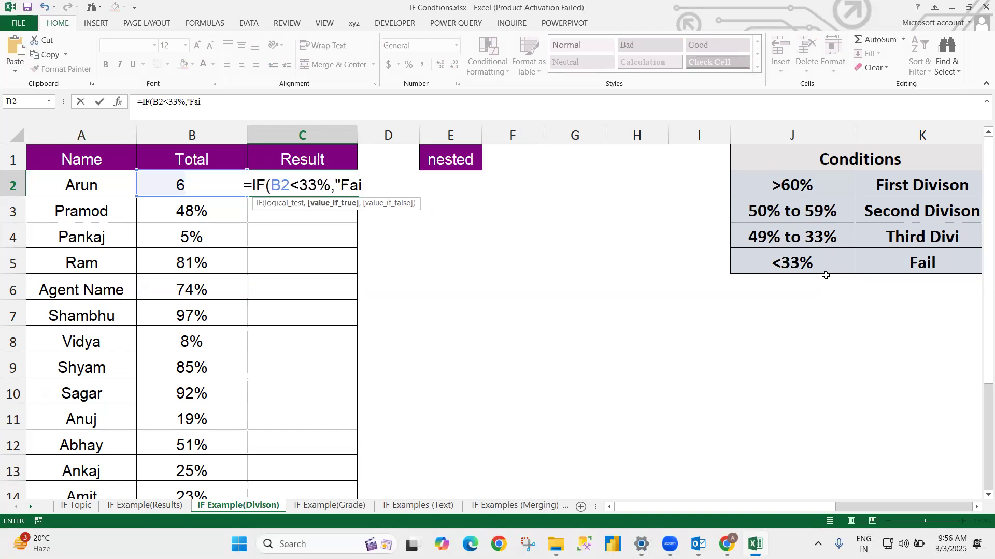
type("l\"")
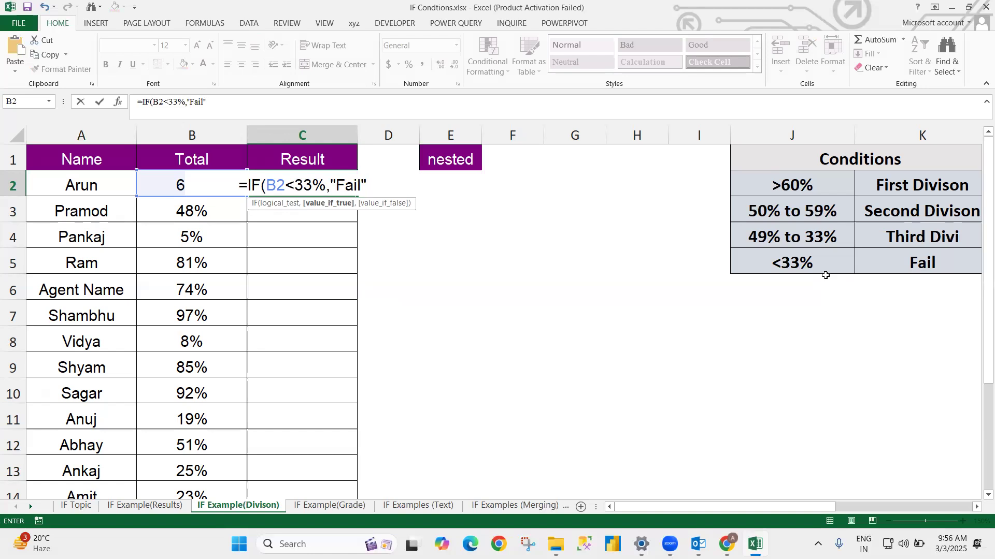
type(",")
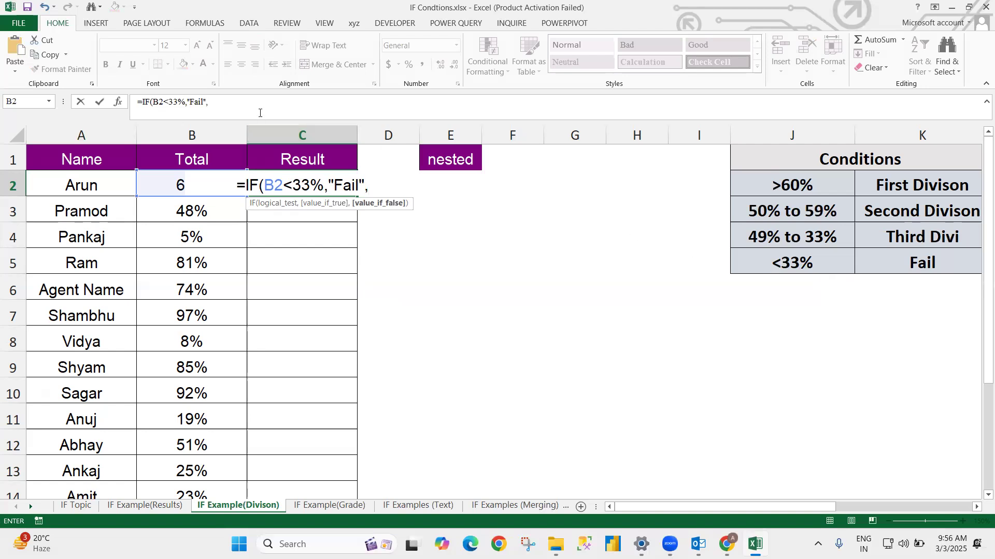
- Duplicate the IF expression into the value-if-false argument of the C2 formula and set the copy's threshold to 50%
left_click_drag(225, 102, 143, 102)
key("ctrl+c")
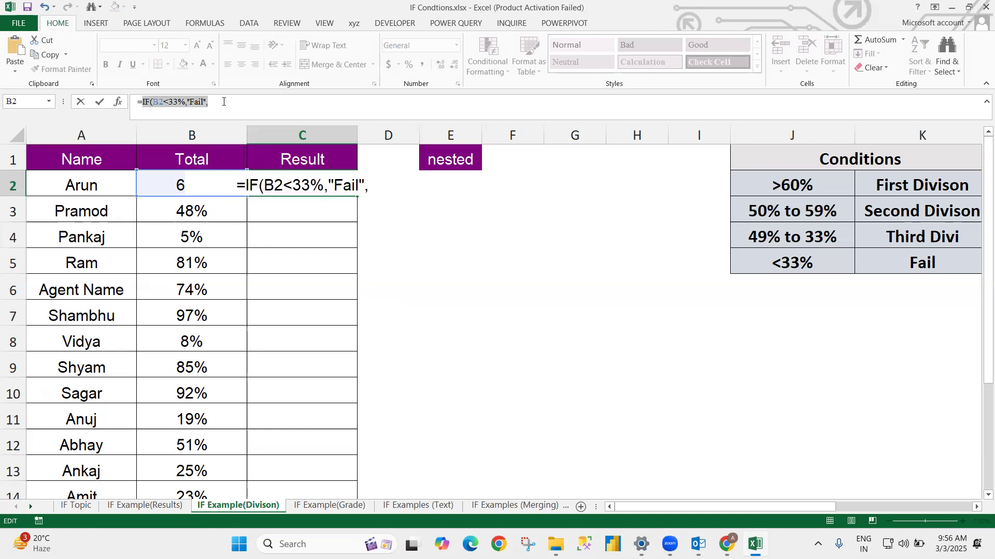
left_click(227, 102)
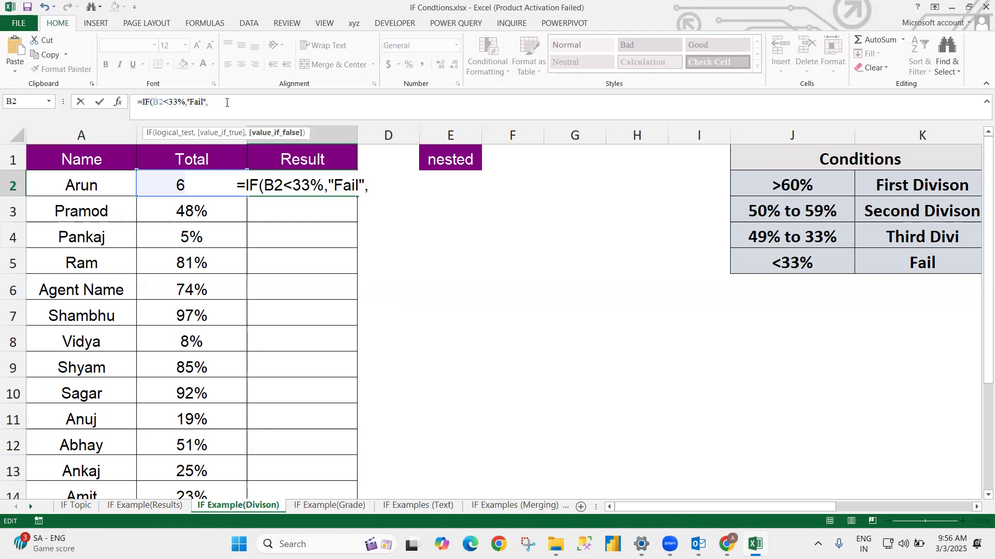
key("ctrl+v")
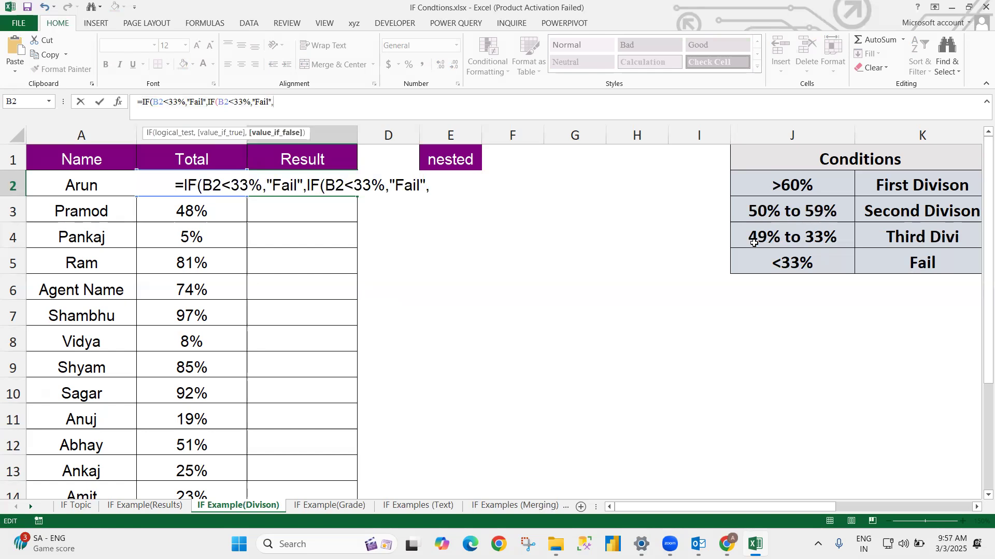
left_click(242, 102)
key("BackSpace")
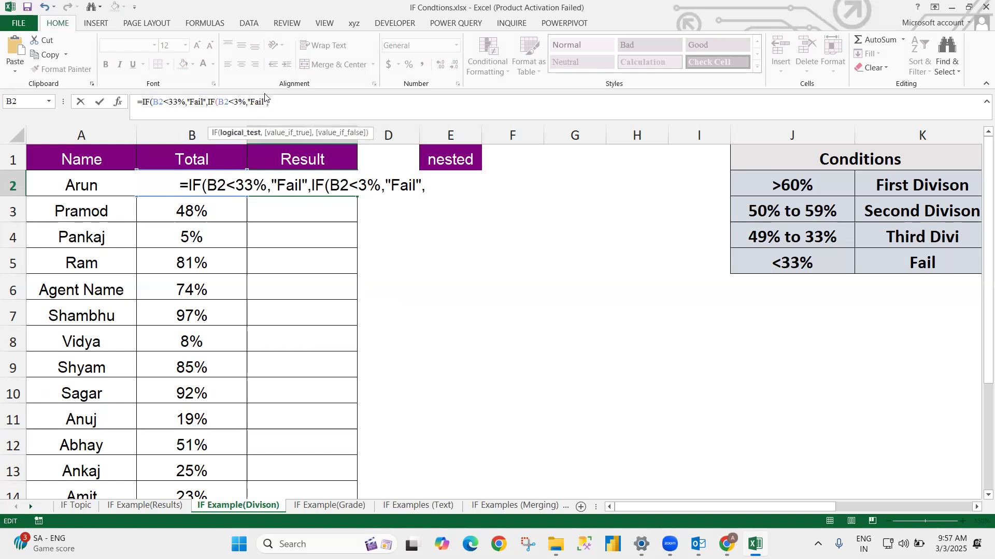
key("BackSpace")
type("50")
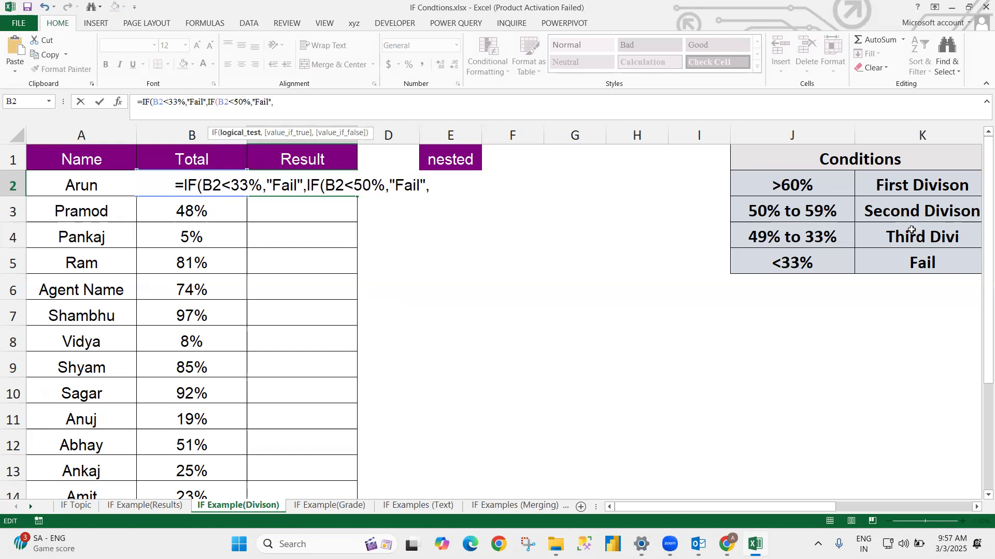
- Replace the second IF's "Fail" result in the C2 formula with "Third Dev"
left_click(269, 102)
key("BackSpace")
key("BackSpace")
key("BackSpace")
key("BackSpace")
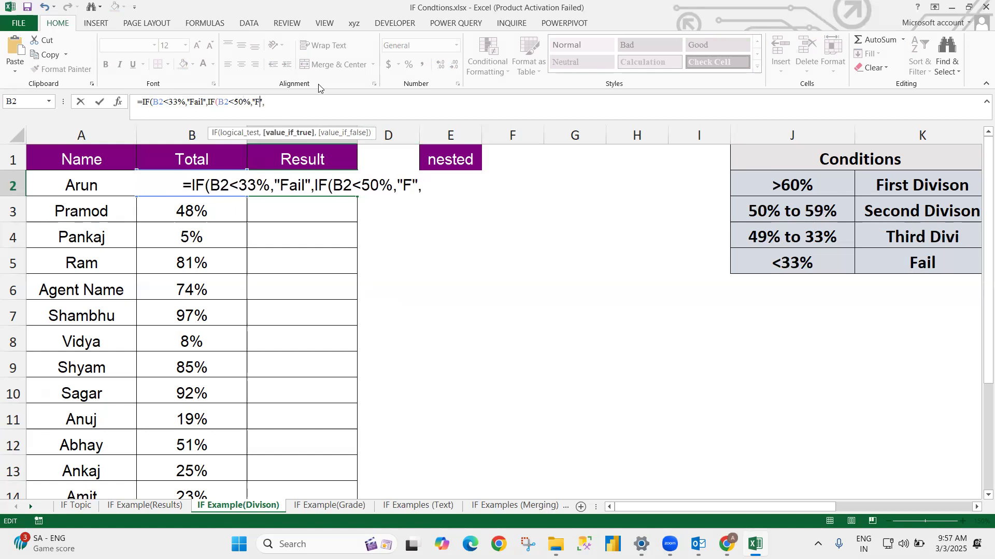
type("Th")
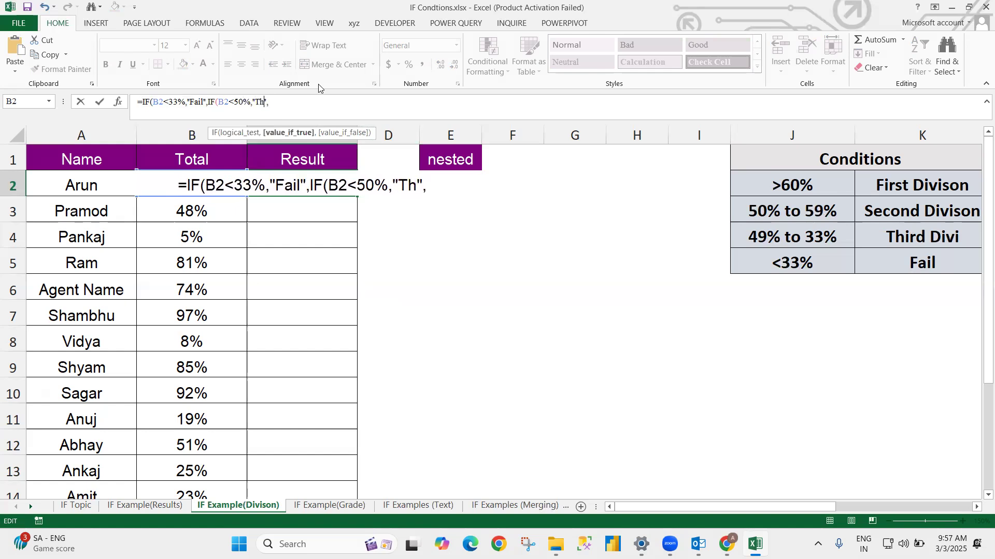
type("ird Devis")
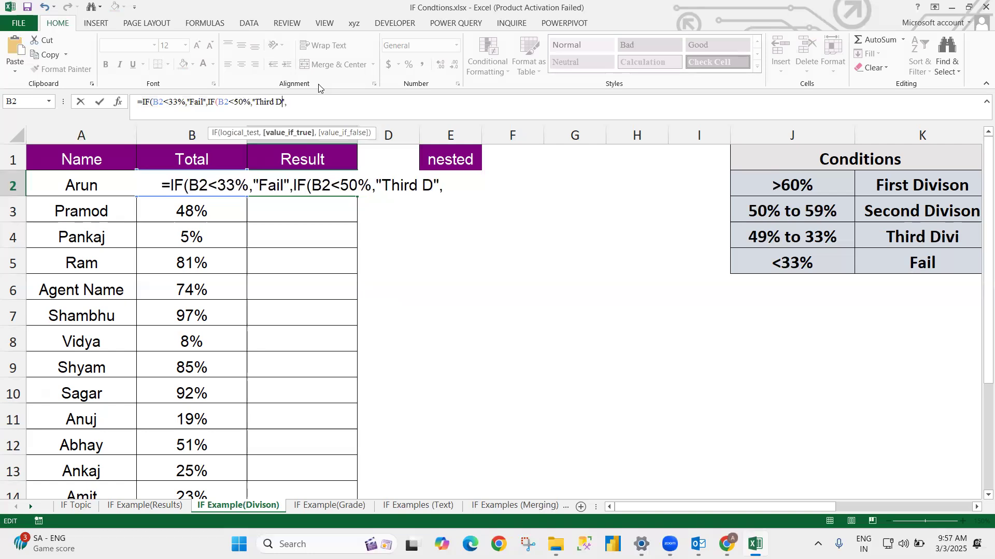
type("io")
key("BackSpace")
key("BackSpace")
key("BackSpace")
key("BackSpace")
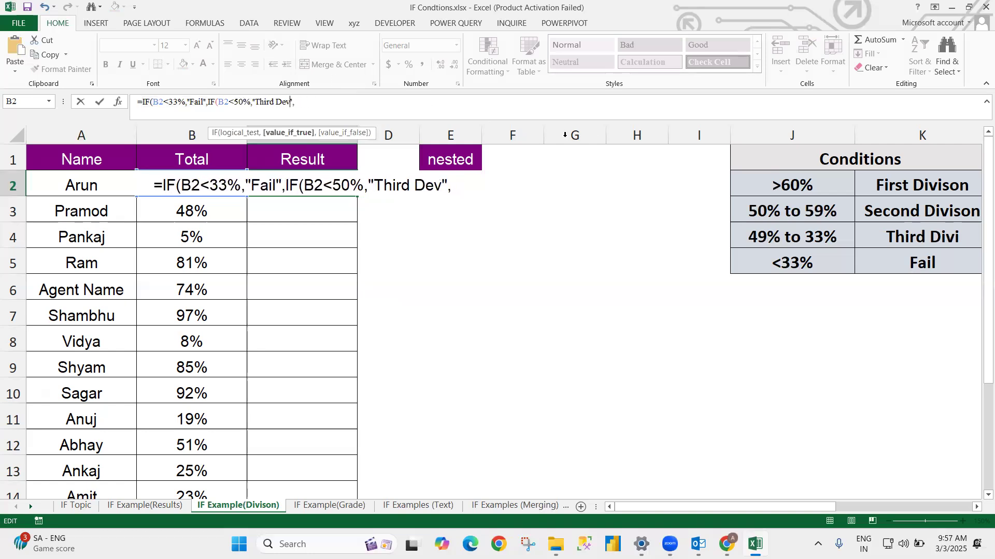
- Append a third copy of the IF expression to the end of the C2 formula and set its threshold to 60%
key("End")
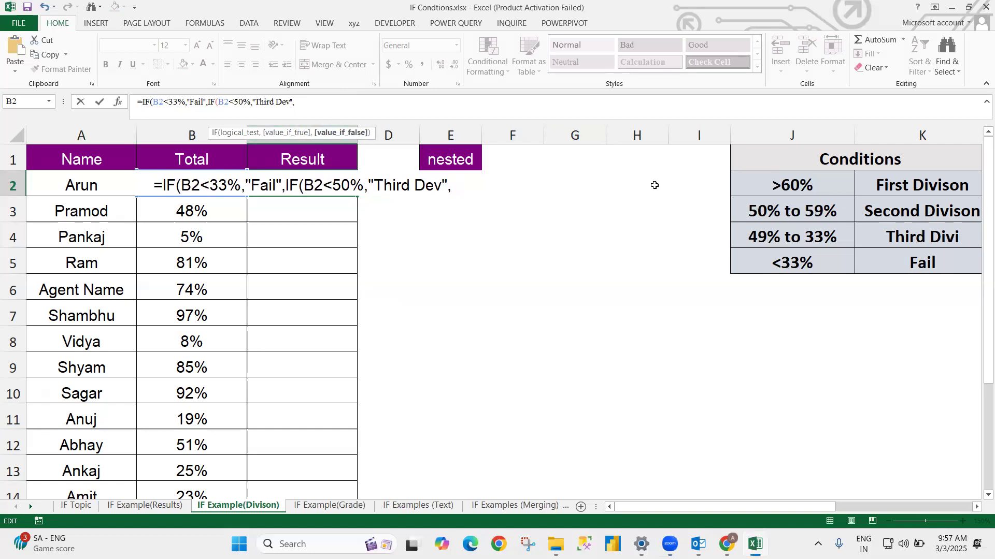
type("IF(B2<33%,\"Fail\",")
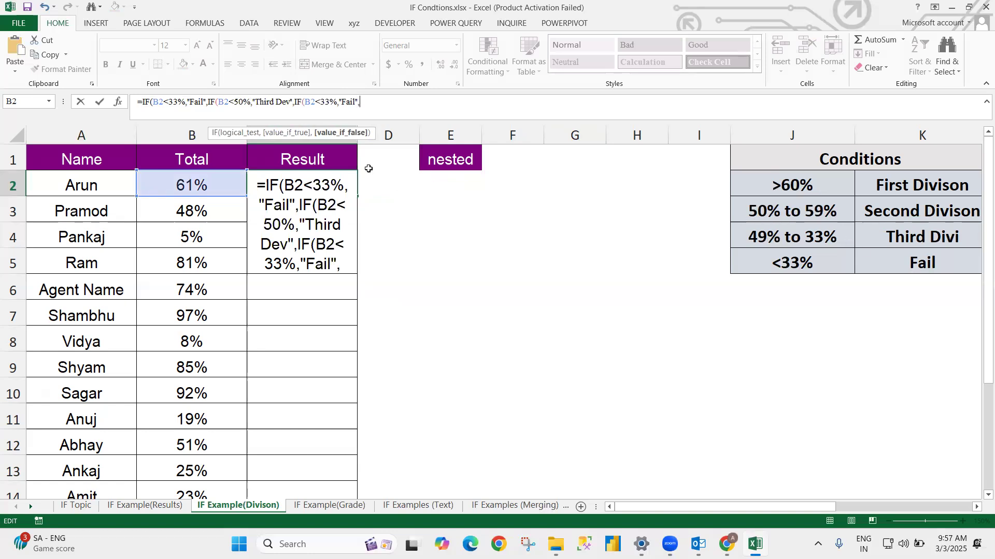
left_click(330, 102)
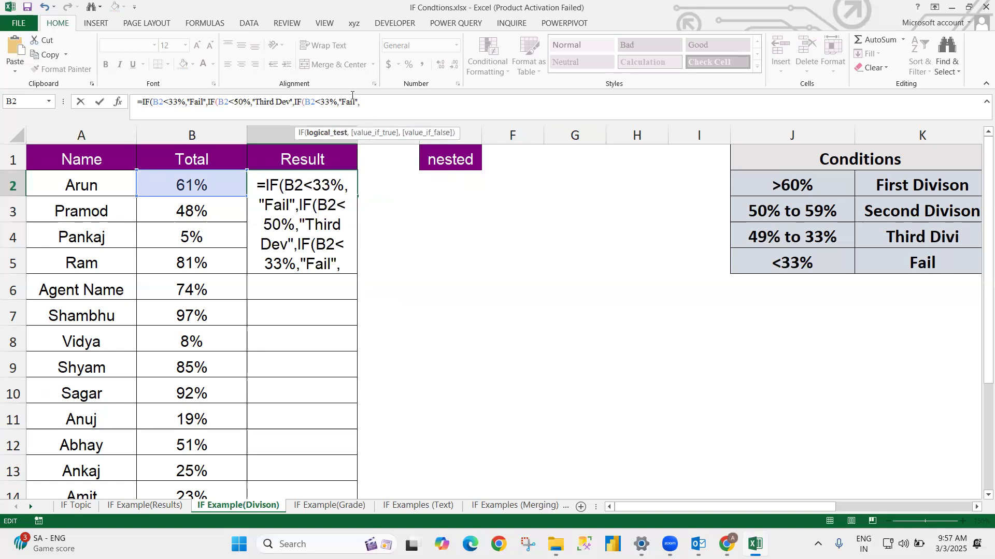
key("BackSpace")
key("BackSpace")
type("60")
- Replace the third IF's "Fail" result in the C2 formula with "Sec Divi"
left_click(350, 104)
key("shift+Left")
key("shift+Left")
key("shift+Left")
key("shift+Left")
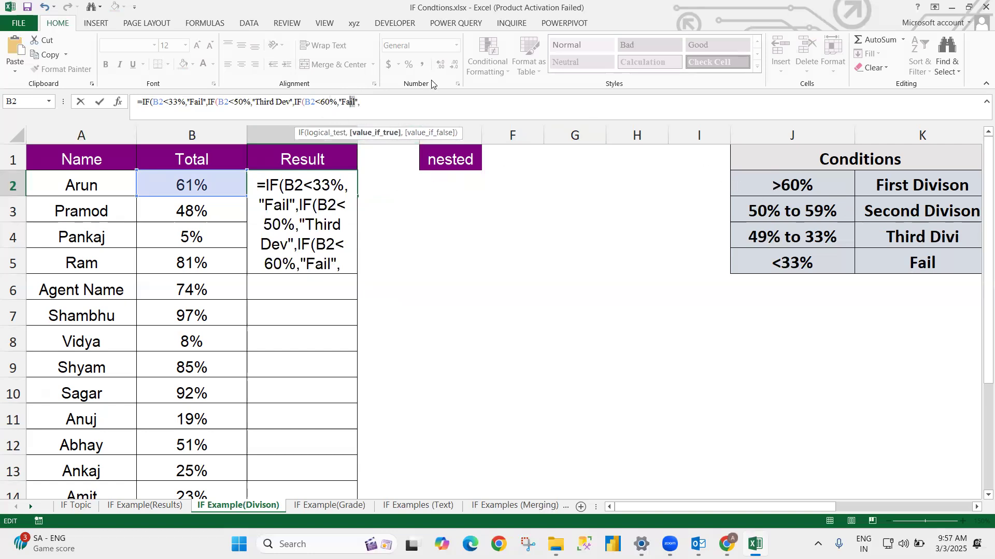
type("S")
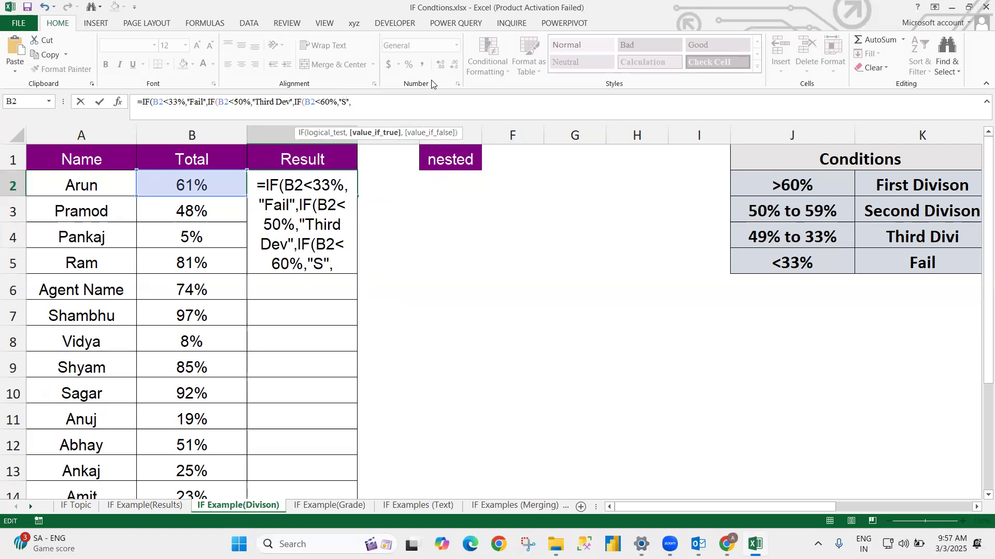
type("ec Disi")
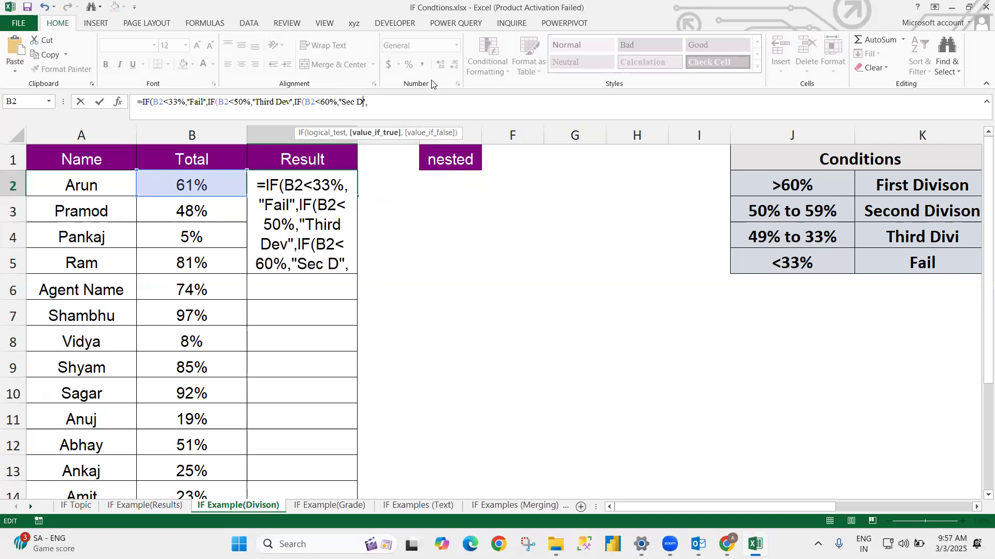
key("BackSpace")
key("BackSpace")
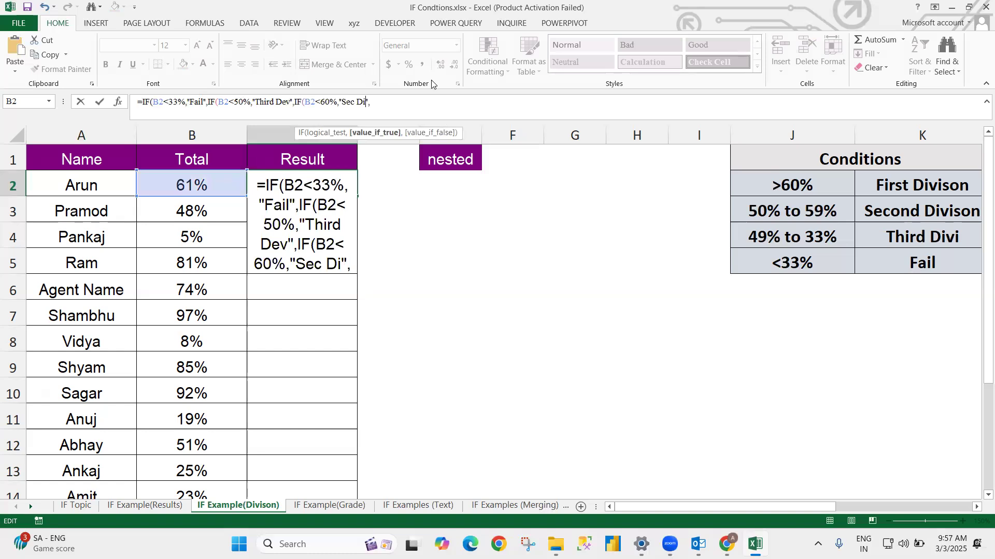
type("vi")
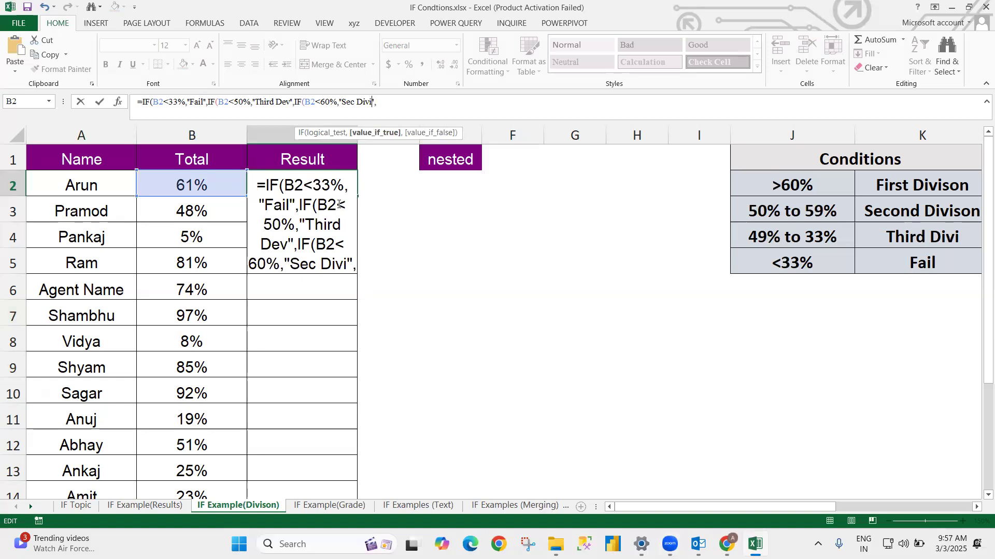
- Complete the nested IF formula in C2 with "First" as the final value-if-false result, accepting the proposed bracket correction
left_click(392, 100)
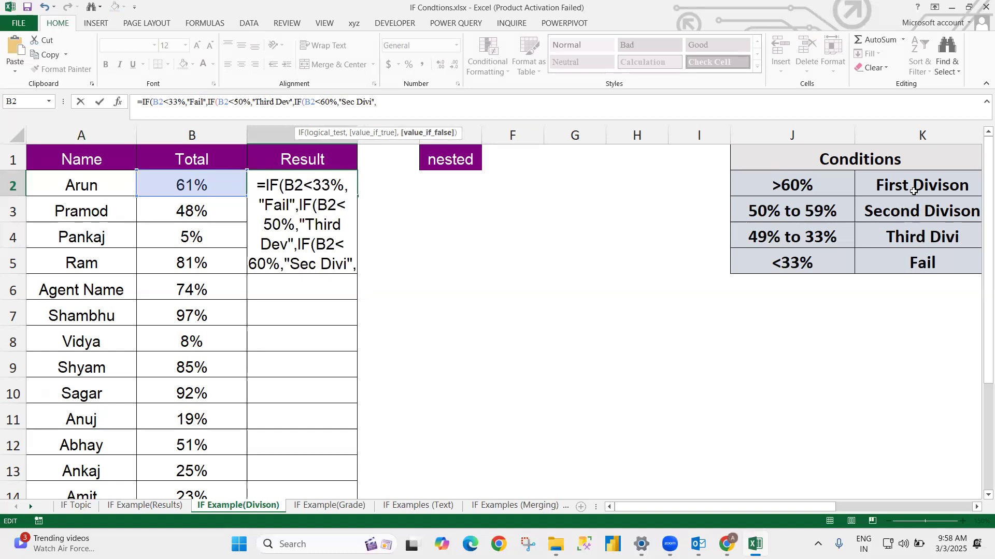
type("\"First\"")
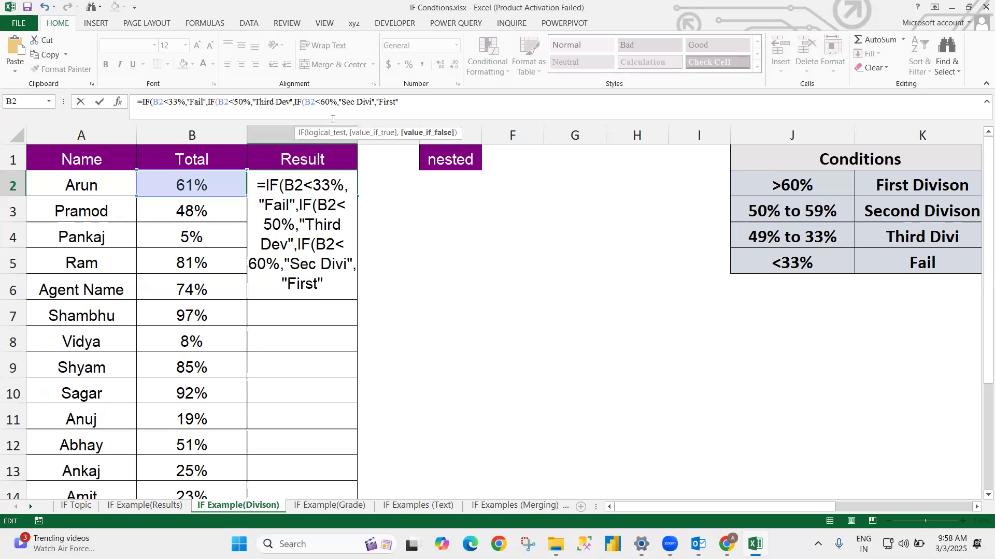
key("Return")
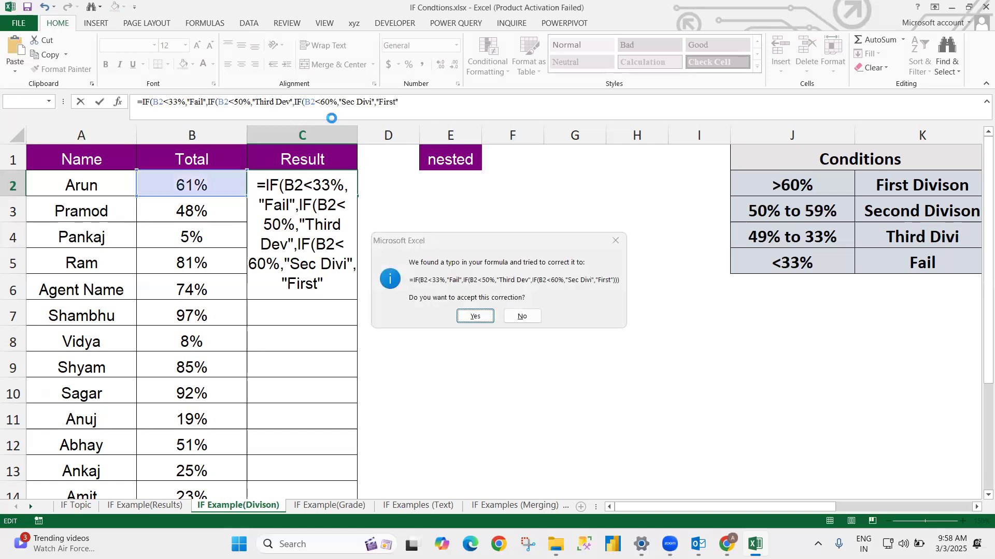
key("Return")
- Fill the nested IF formula from C2 down the Result column to C17
key("Right")
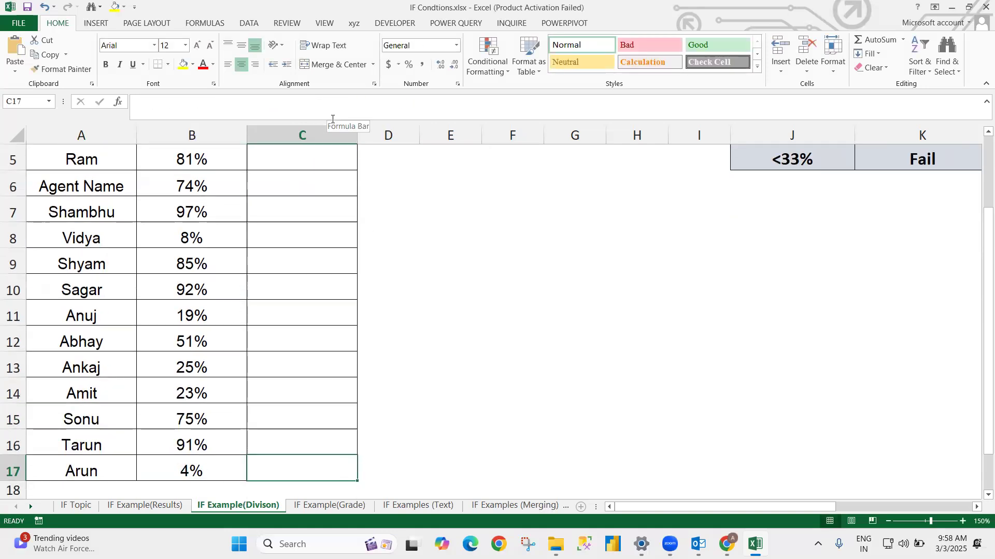
key("ctrl+shift+Up")
key("ctrl+d")
key("ctrl+Up")
key("Down")
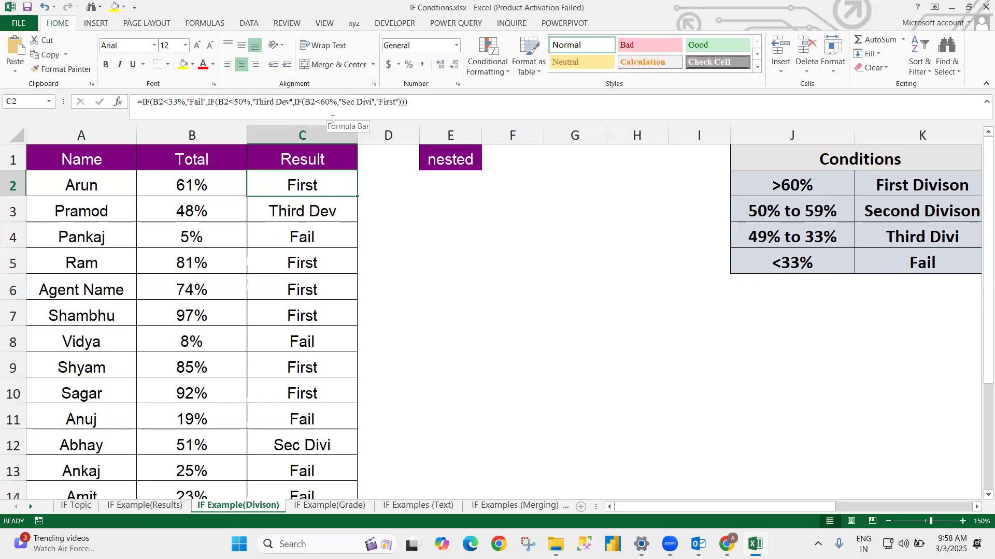
- Test the division thresholds by setting the total in B2 to 33% and in B3 to 32%
key("Left")
type("33")
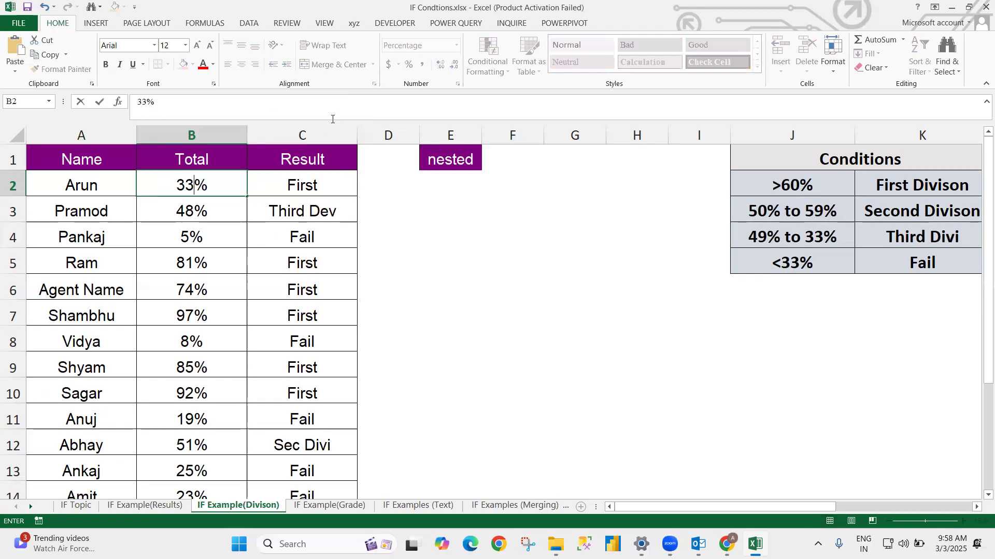
key("Return")
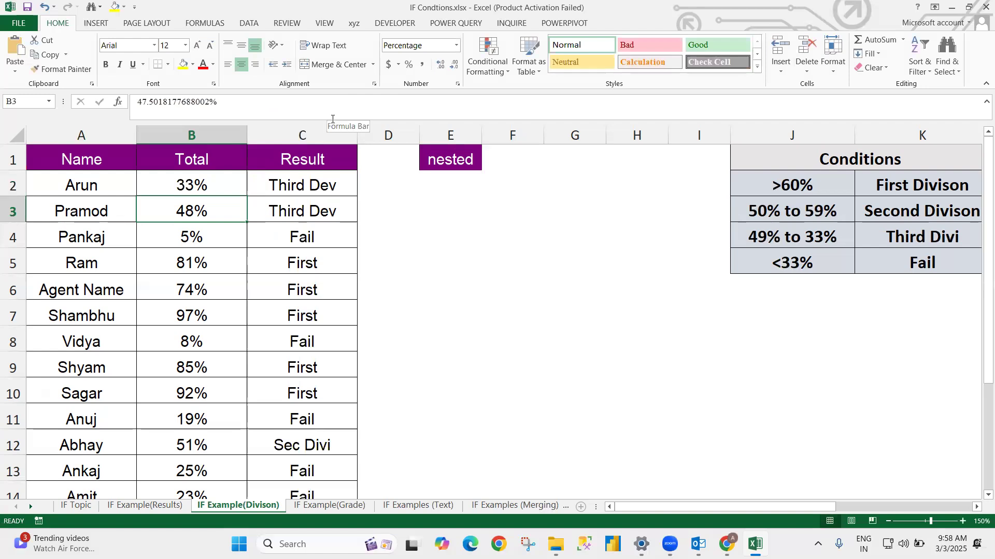
type("32")
key("Return")
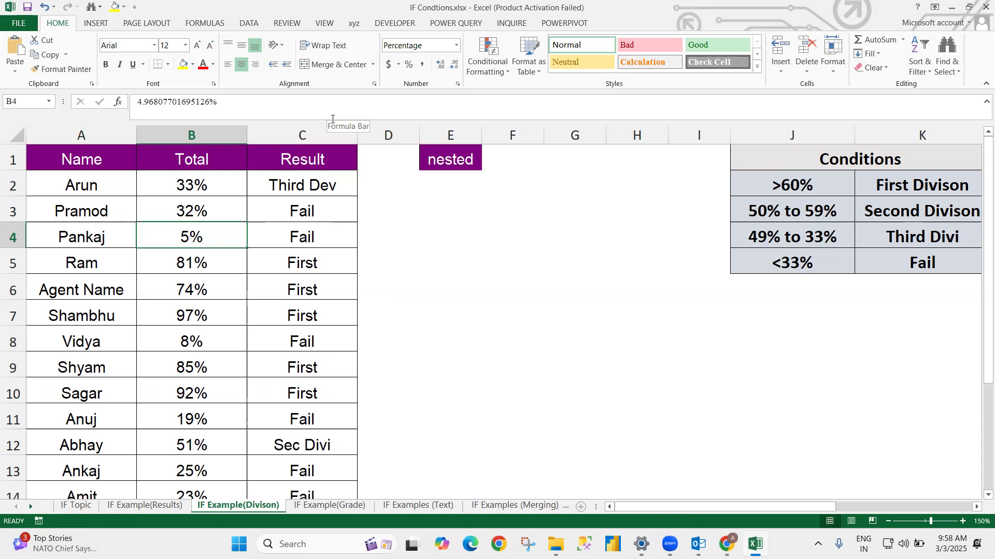
- Examine the conditions and results of the nested IF formula in C2, leaving it unedited
left_click(271, 185)
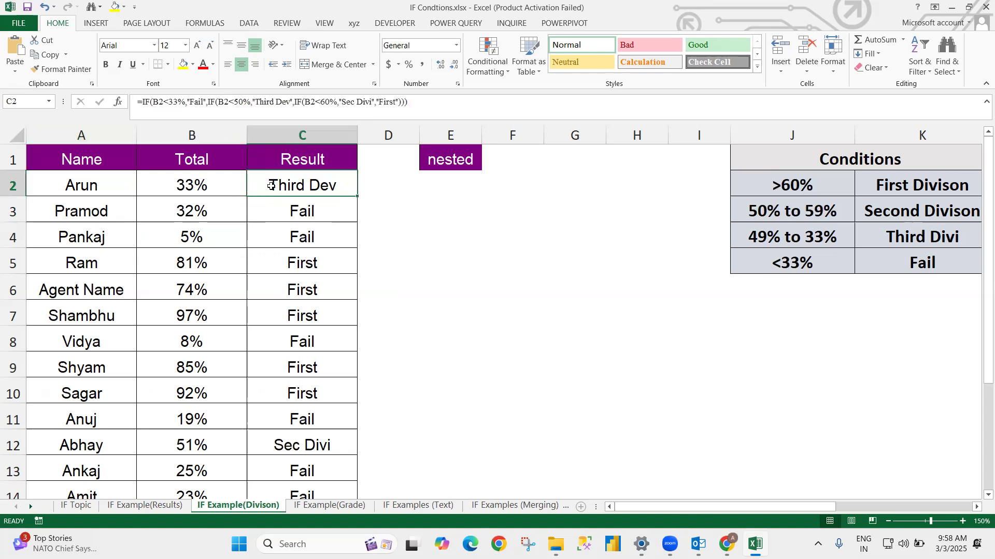
double_click(271, 185)
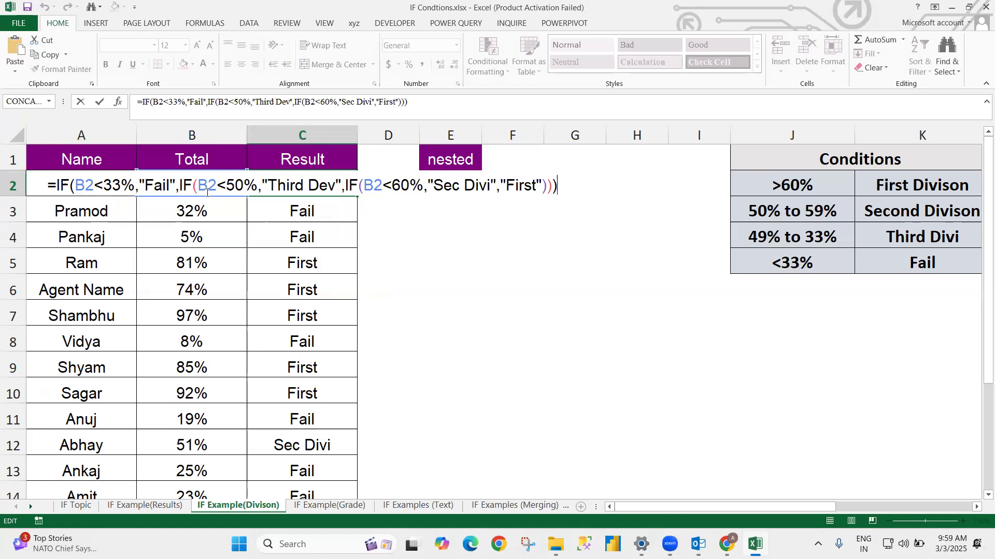
left_click(101, 187)
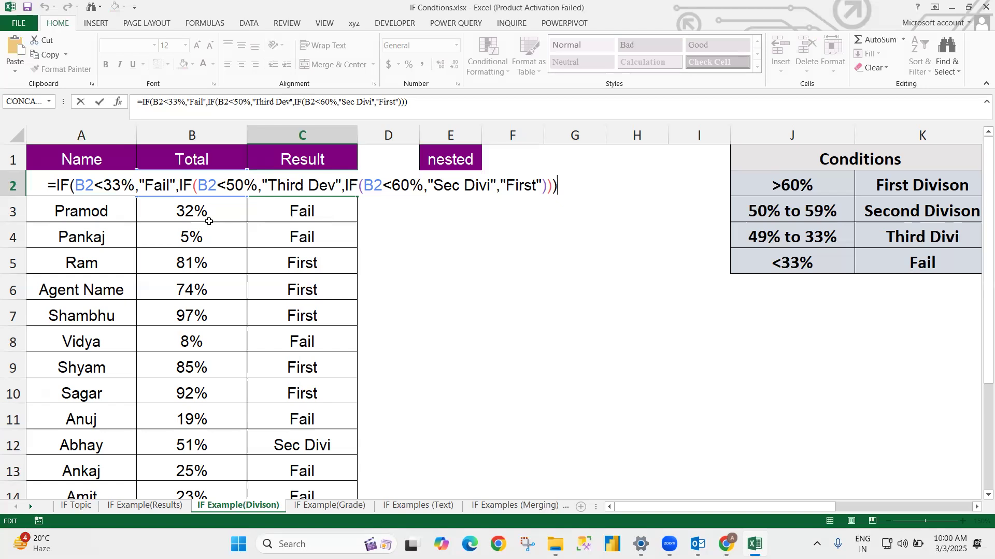
key("ctrl+Return")
- Clear the existing Titale formulas from C2:C16 on the IF Examples (Text) sheet
left_click(311, 506)
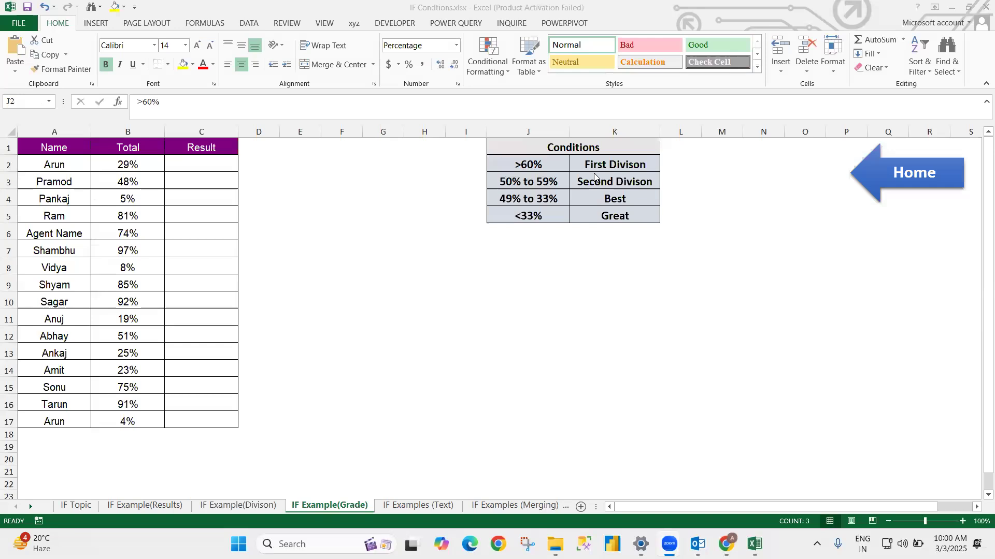
left_click(244, 503)
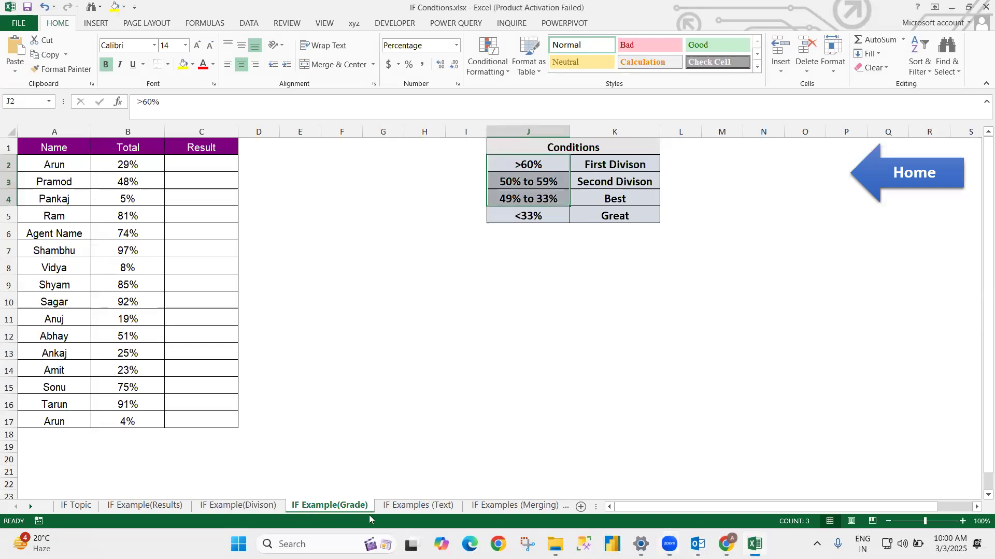
left_click(405, 510)
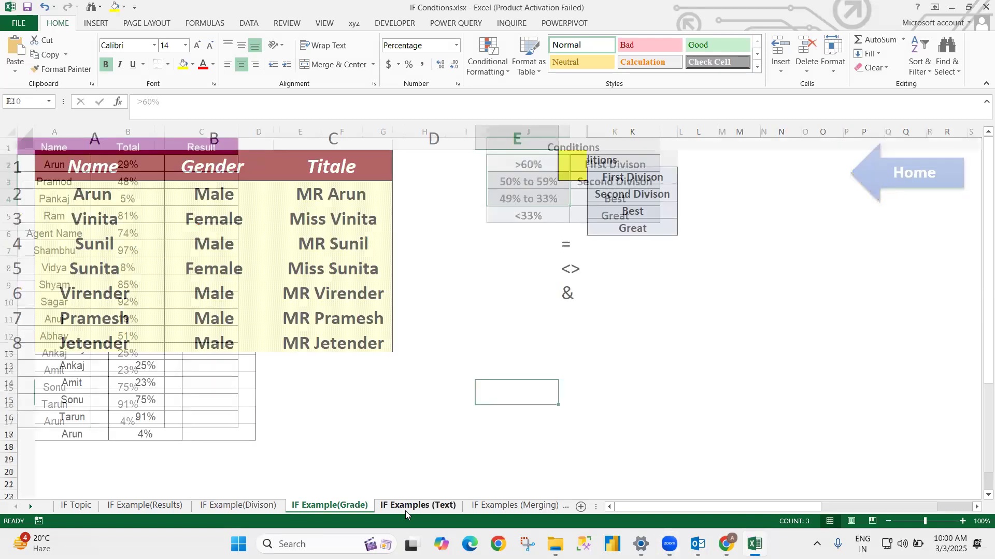
left_click(365, 193)
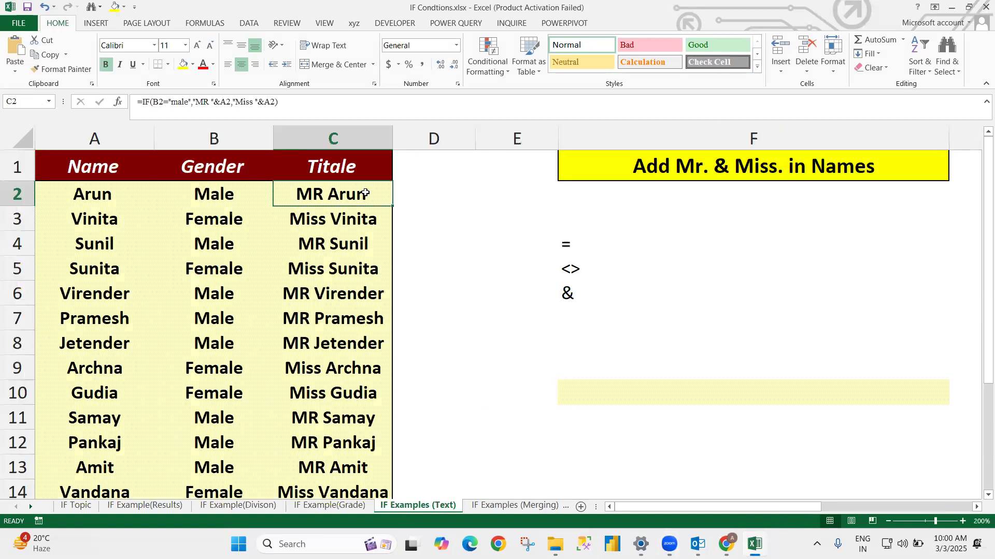
key("ctrl+shift+Down")
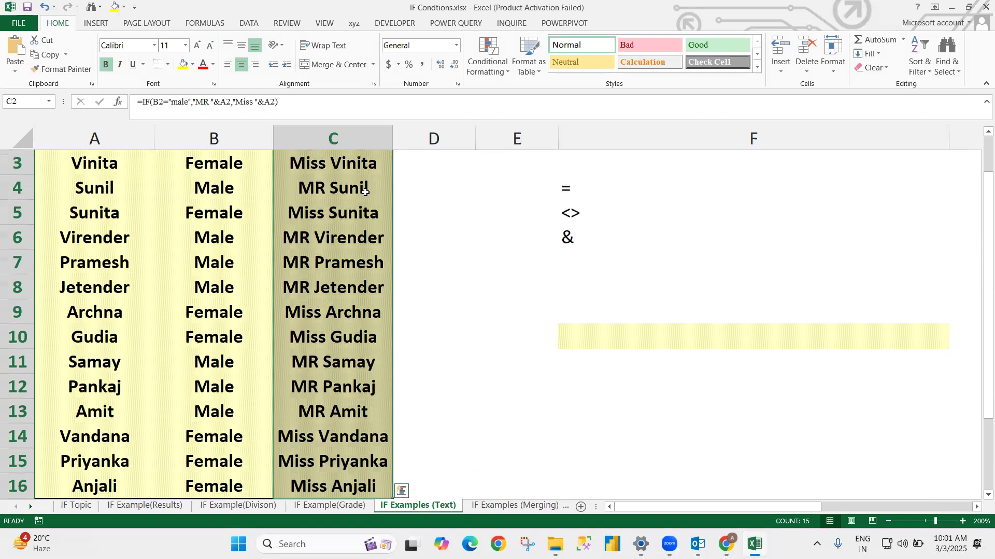
key("Delete")
scroll(365, 193, "up", 1)
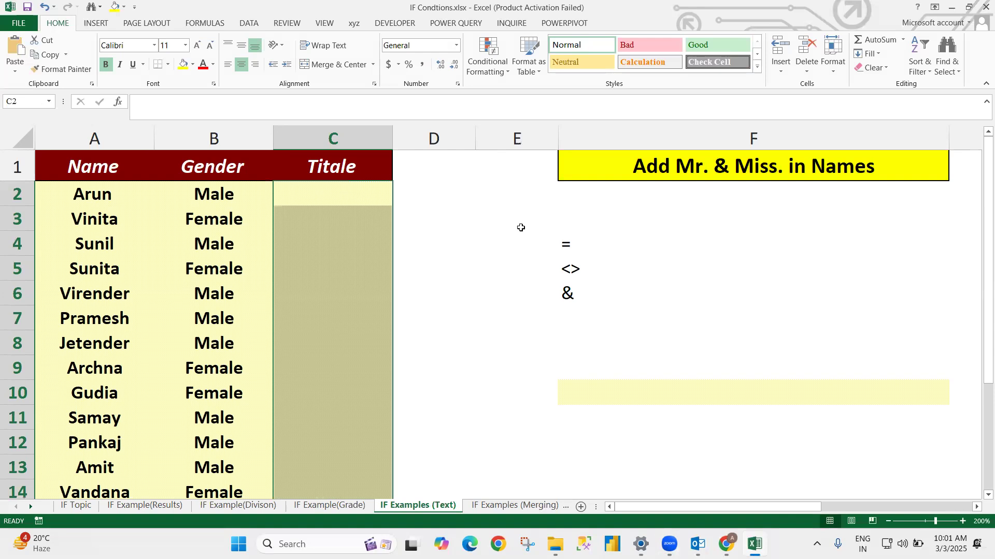
- Review the =, <> and & operators listed in F4:F6 beside the empty Titale column
left_click(510, 251)
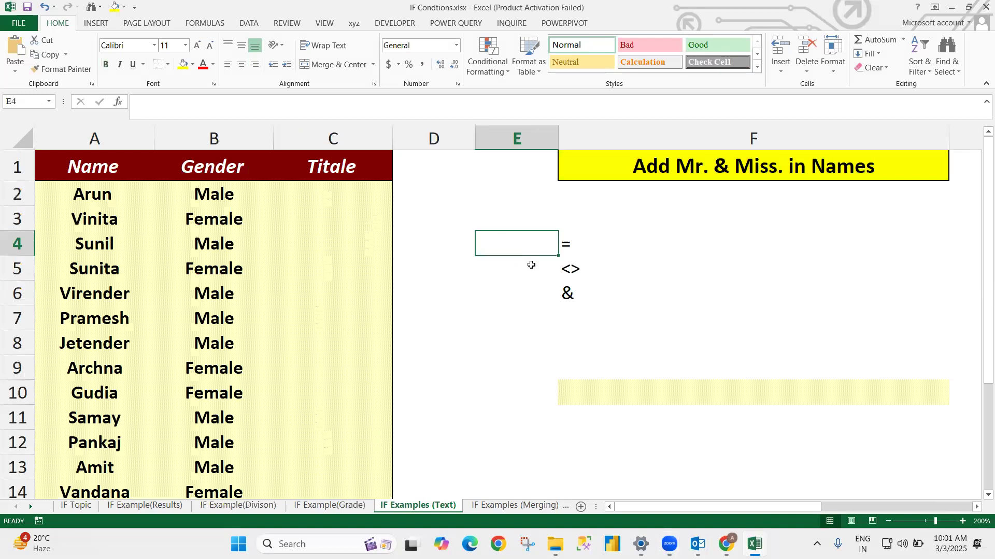
left_click_drag(567, 244, 565, 286)
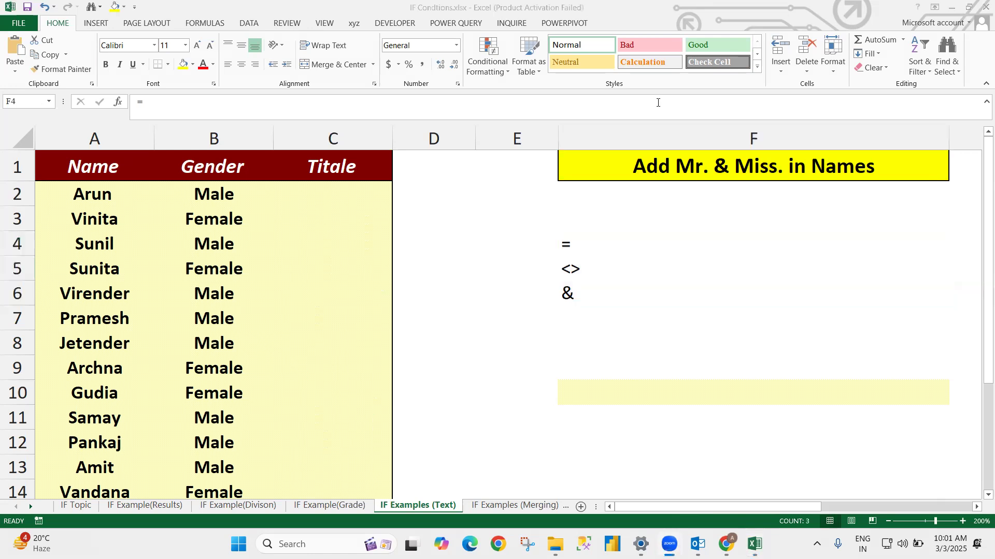
left_click(682, 238)
left_click(475, 286)
left_click(328, 198)
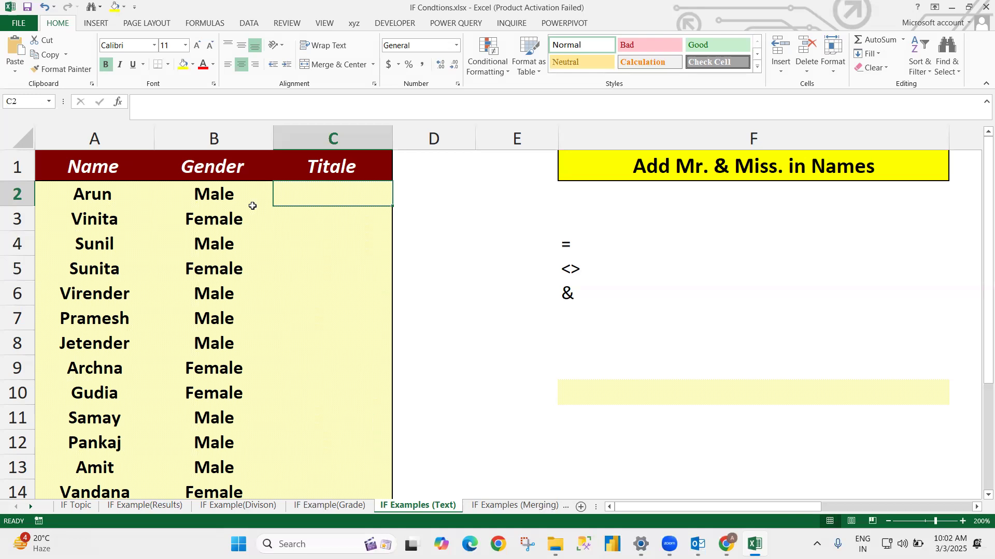
left_click(395, 72)
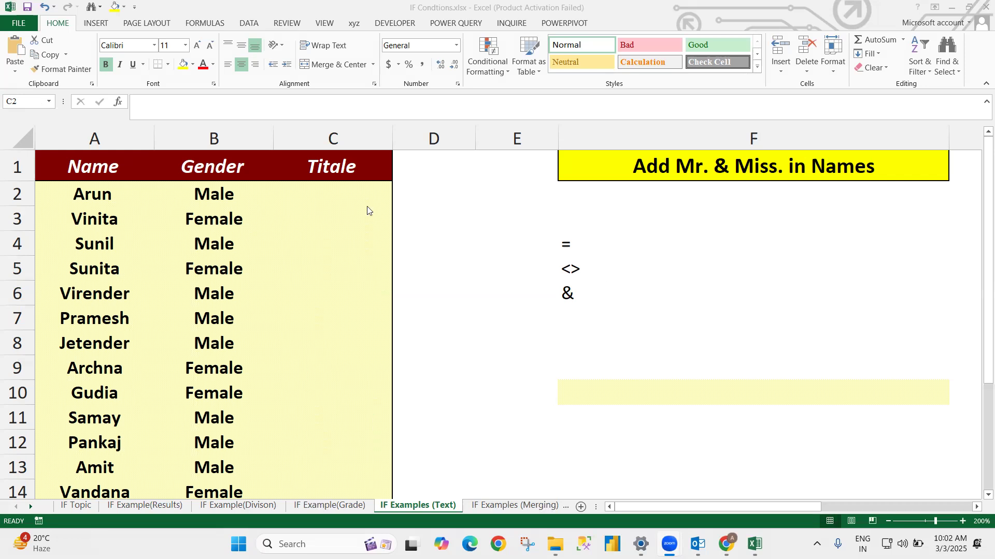
left_click(343, 195)
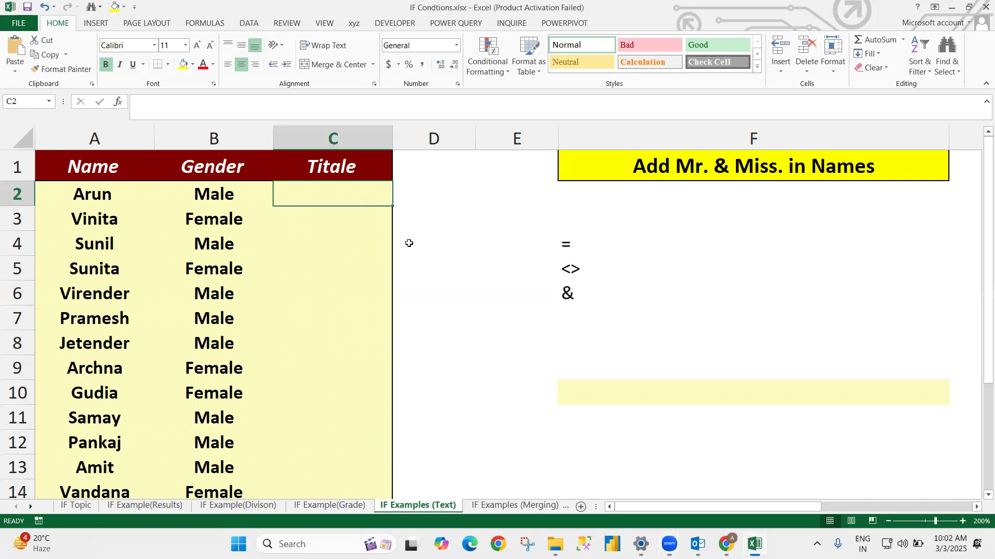
left_click(569, 295)
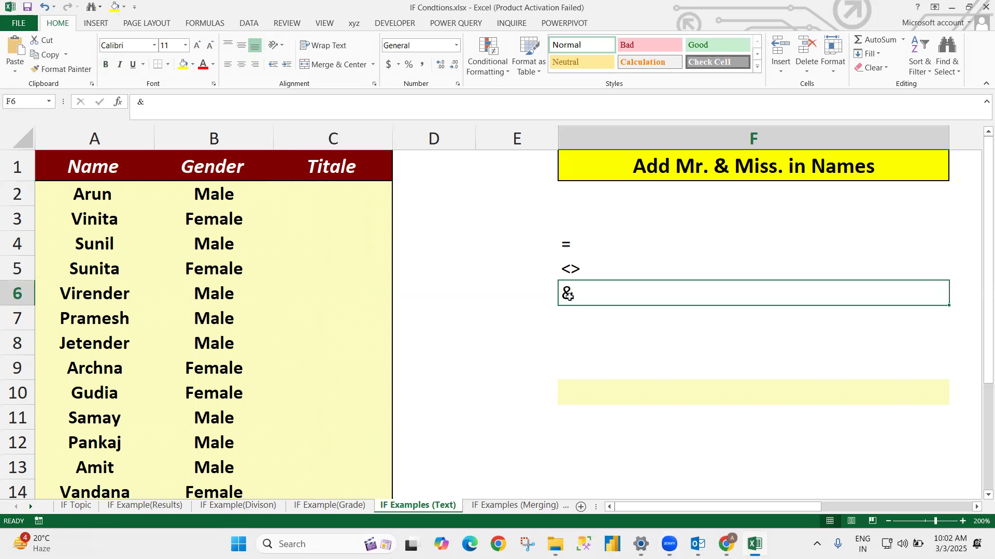
- Enter the logical test =B2="Male" in C2 of the Titale column
left_click(359, 186)
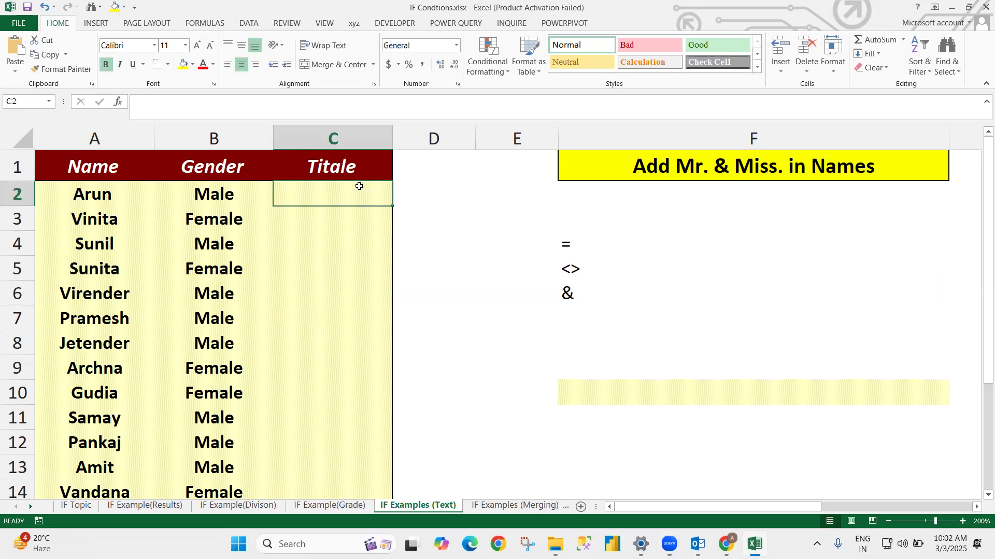
type("=")
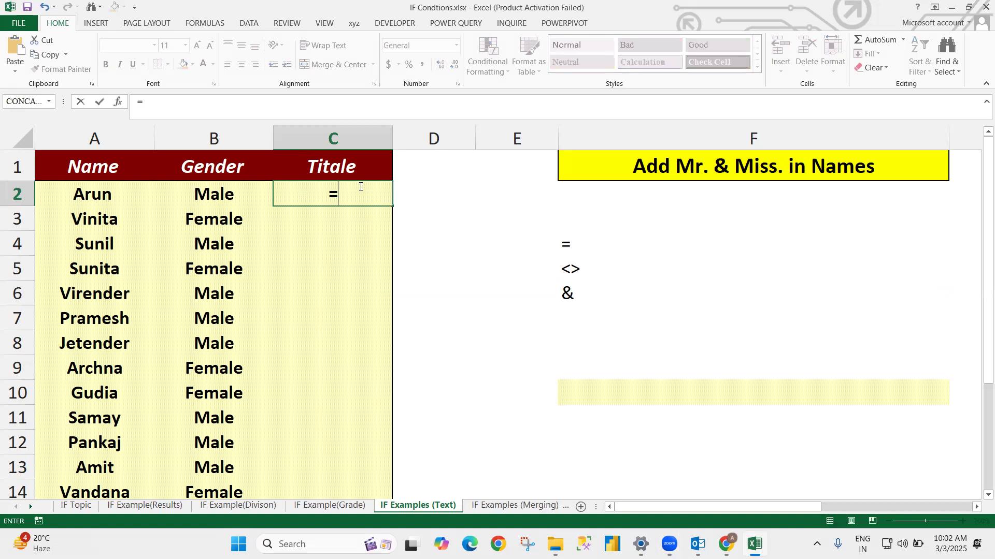
key("Left")
type("-")
key("BackSpace")
type("=\"")
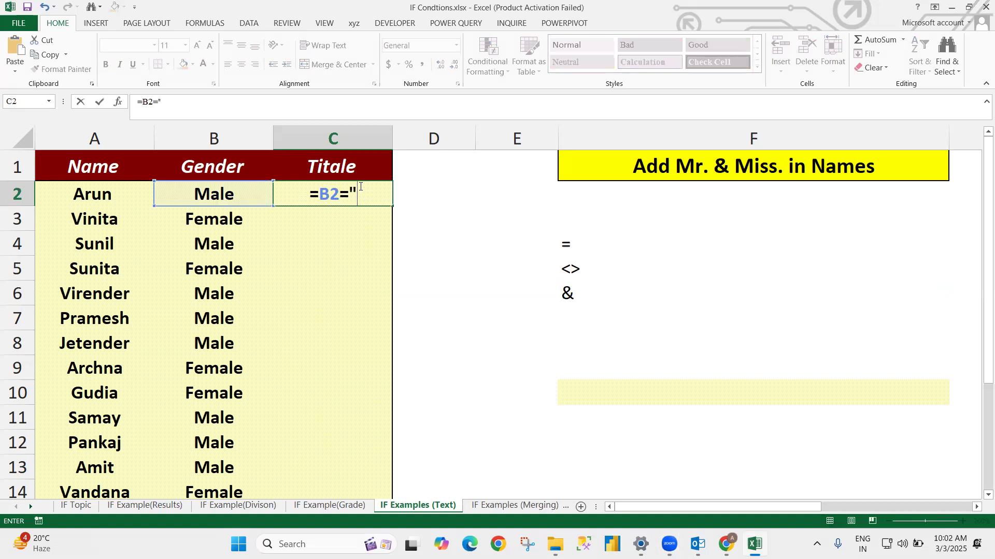
type("Mal")
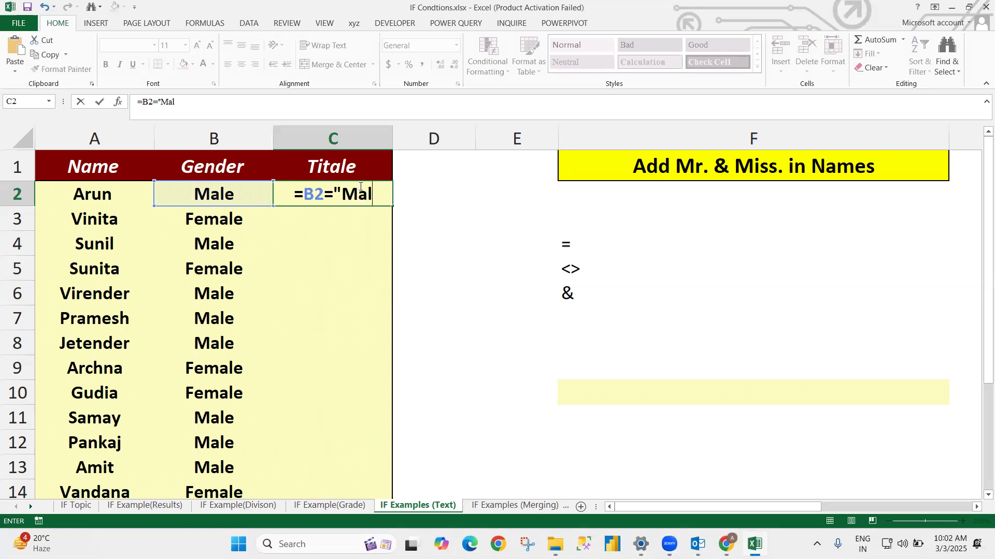
type("e\"")
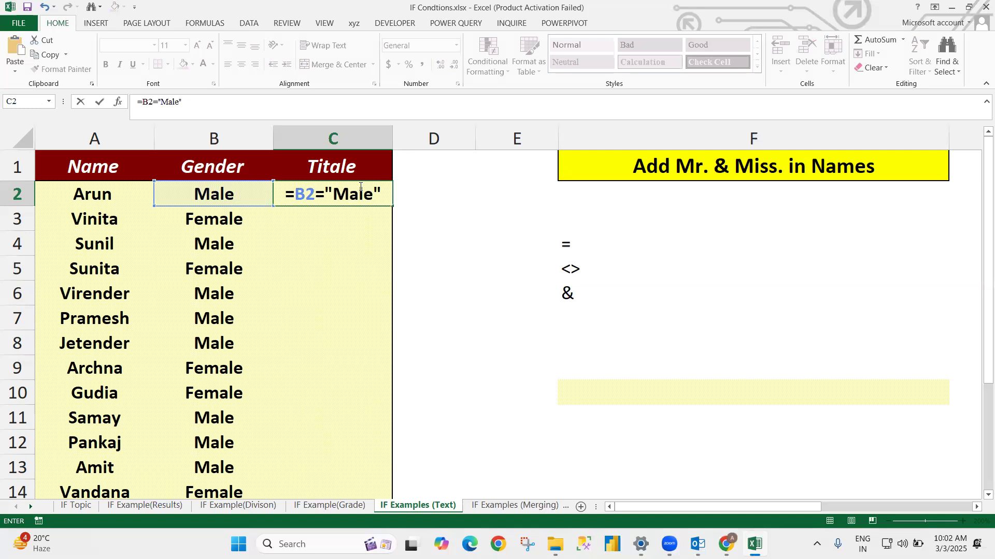
key("Return")
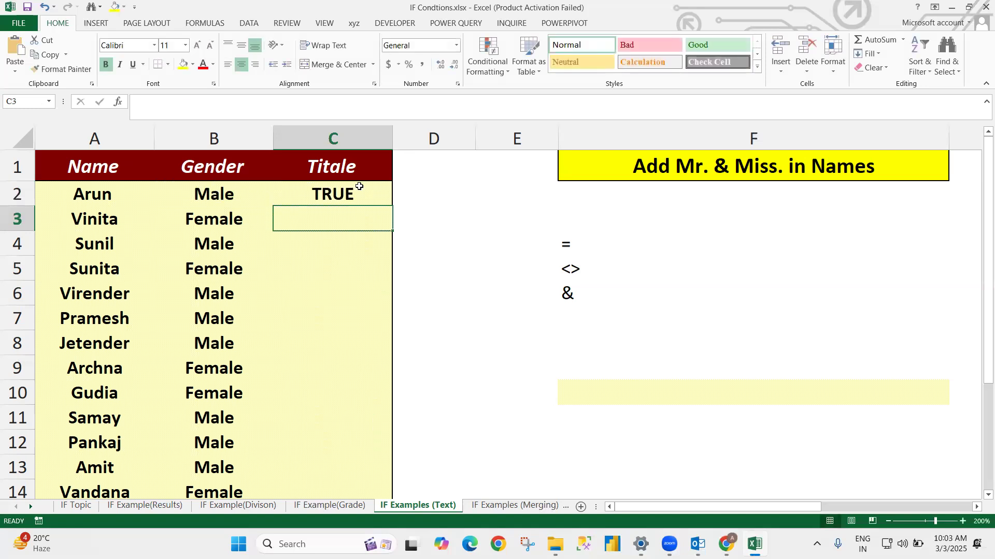
type("d")
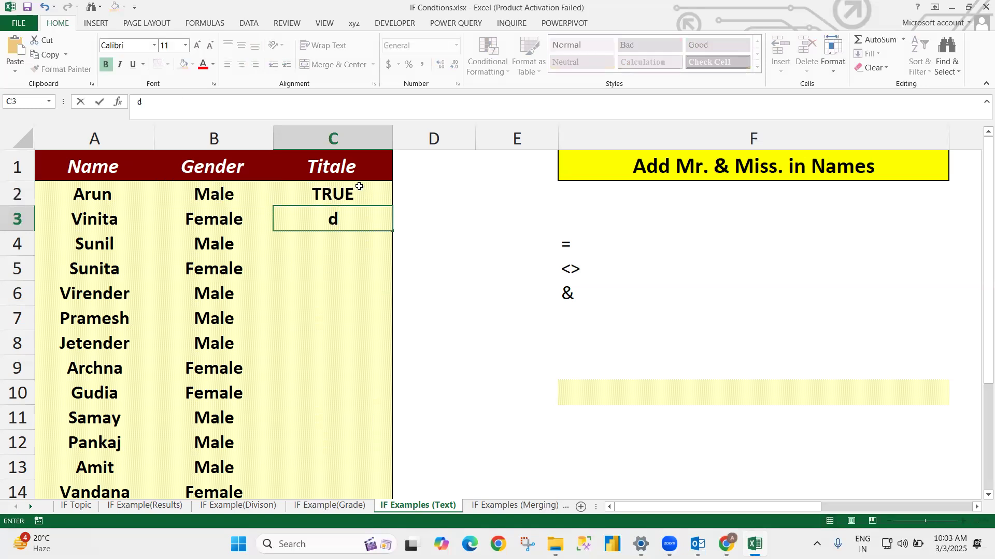
- Discard the stray entry in C3 and copy the logical test down from C2
key("Escape")
key("ctrl+d")
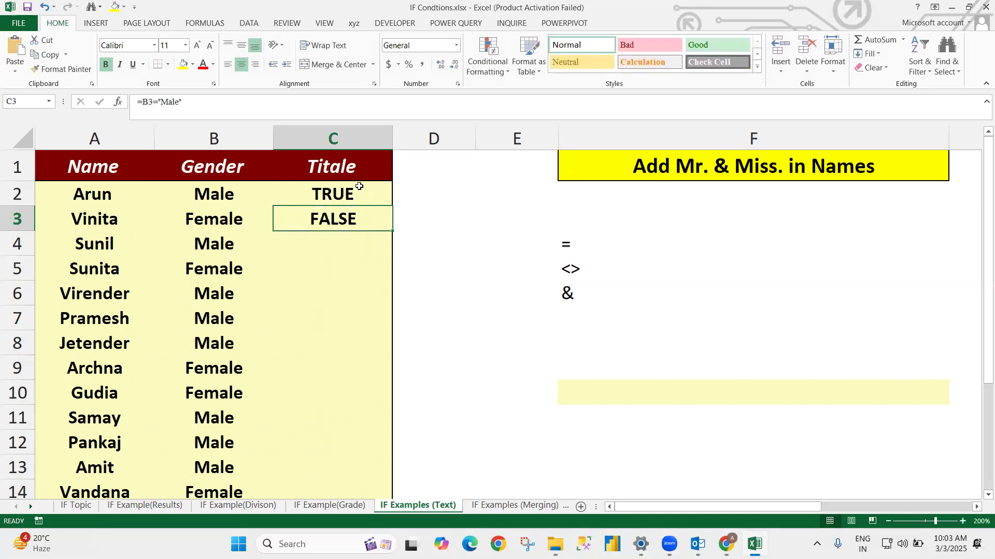
- Wrap the logical test in C2 in an IF function that returns "Mr "&A2 when B2 is "Male"
left_click(359, 186)
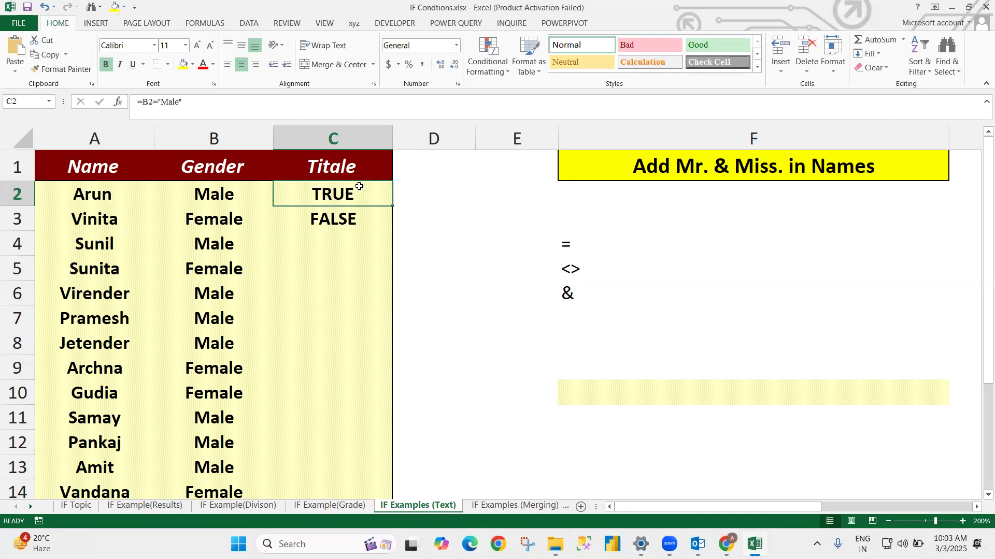
left_click(141, 102)
type("if")
key("Tab")
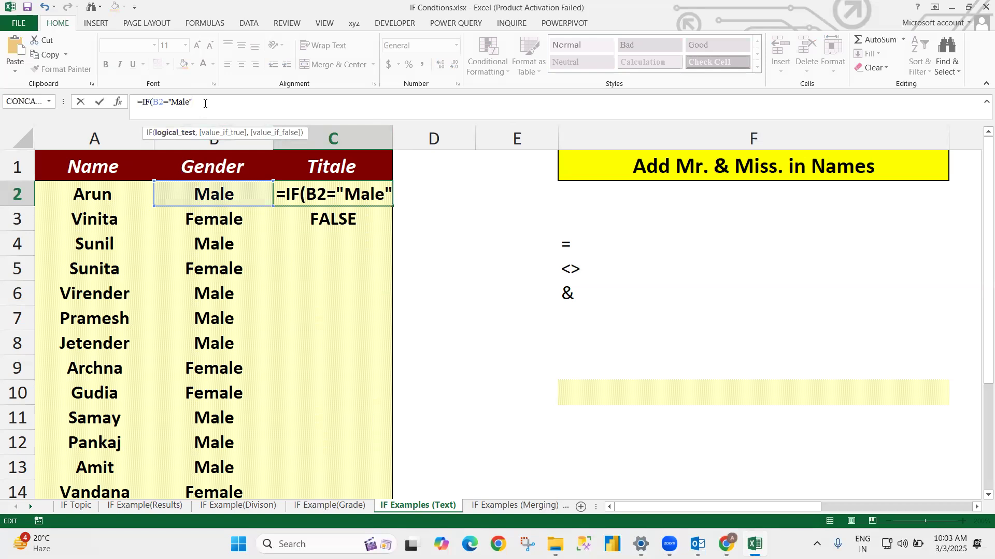
type(",")
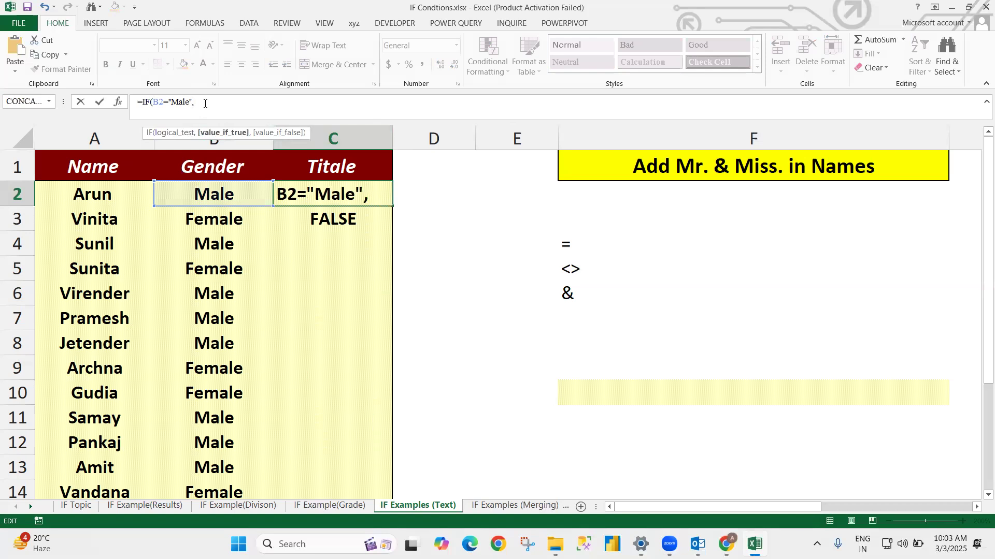
type("\"Mr")
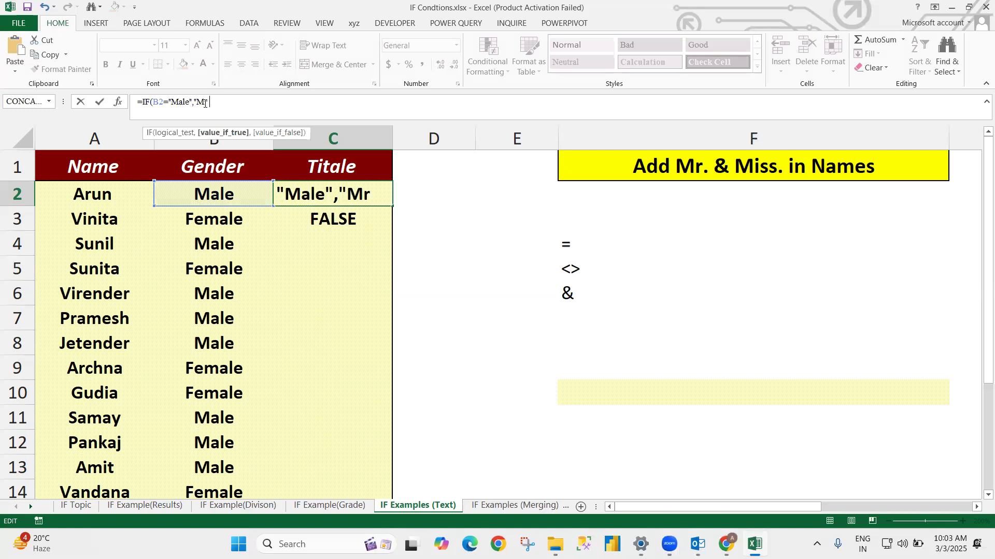
type(" \"&")
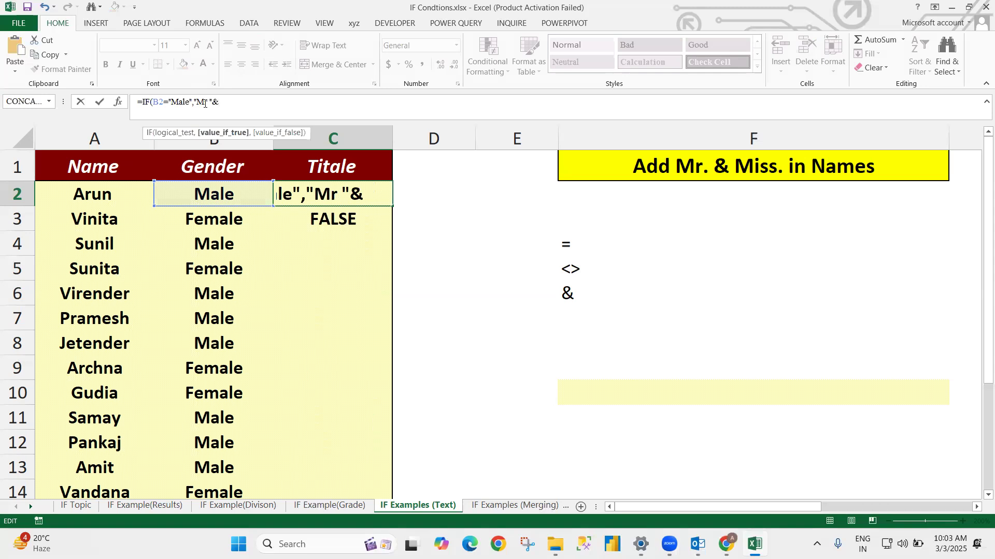
left_click(129, 190)
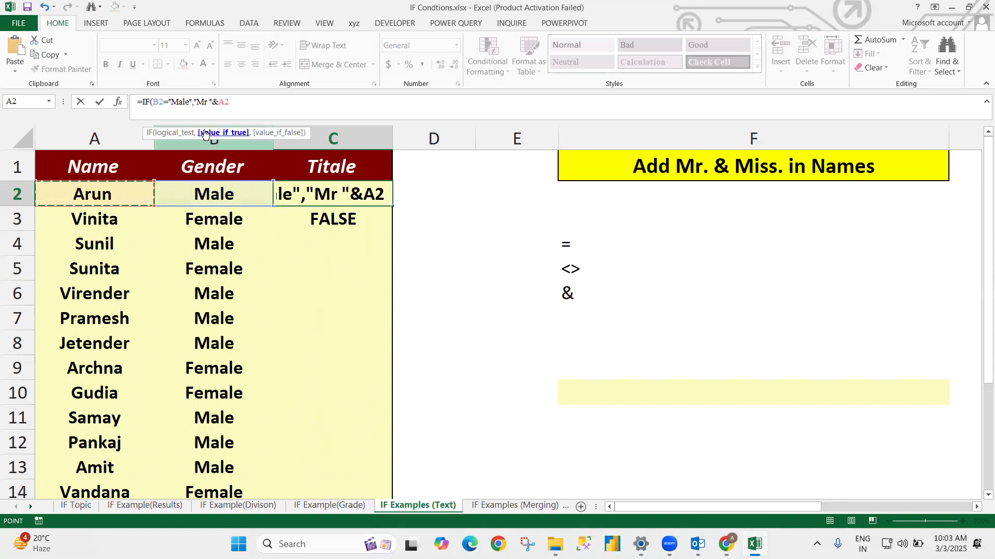
type(",")
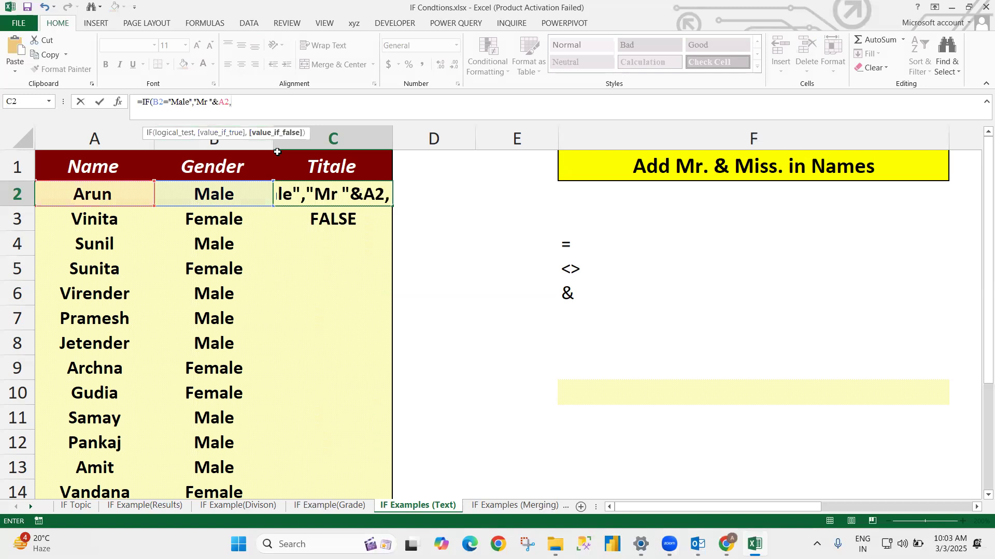
- Complete the IF formula in C2 with "Miss "&A2 as the value if false
type("\"")
type("Mis")
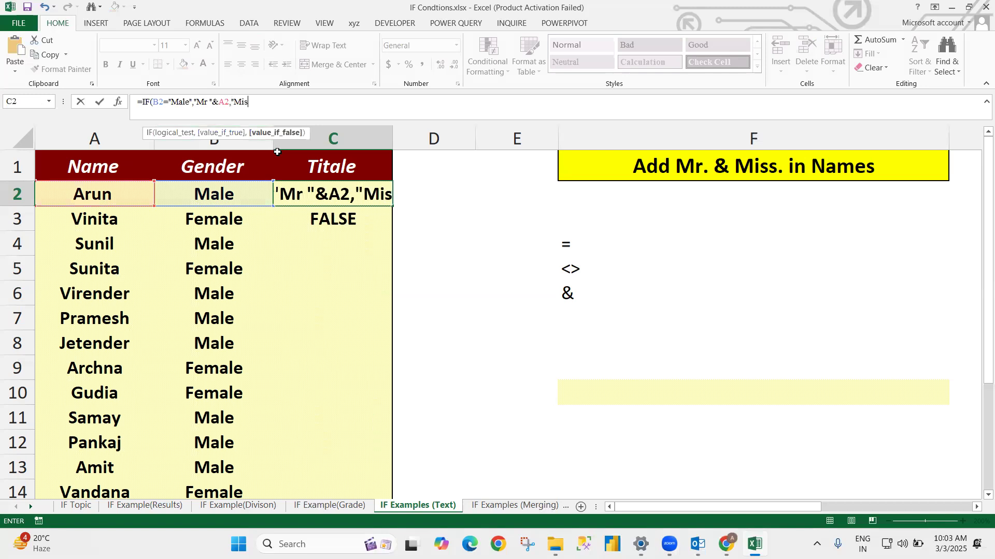
type("s \"")
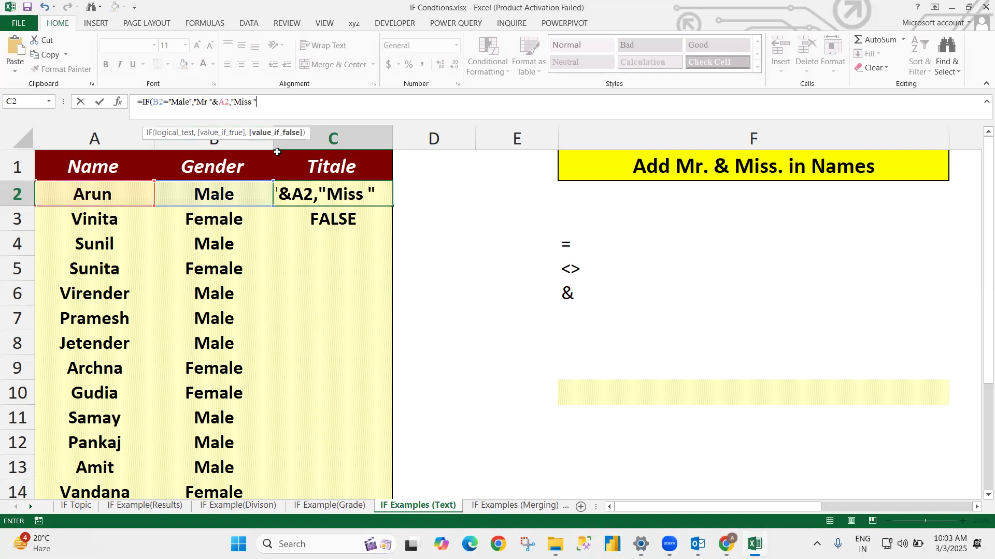
type("&")
left_click(197, 200)
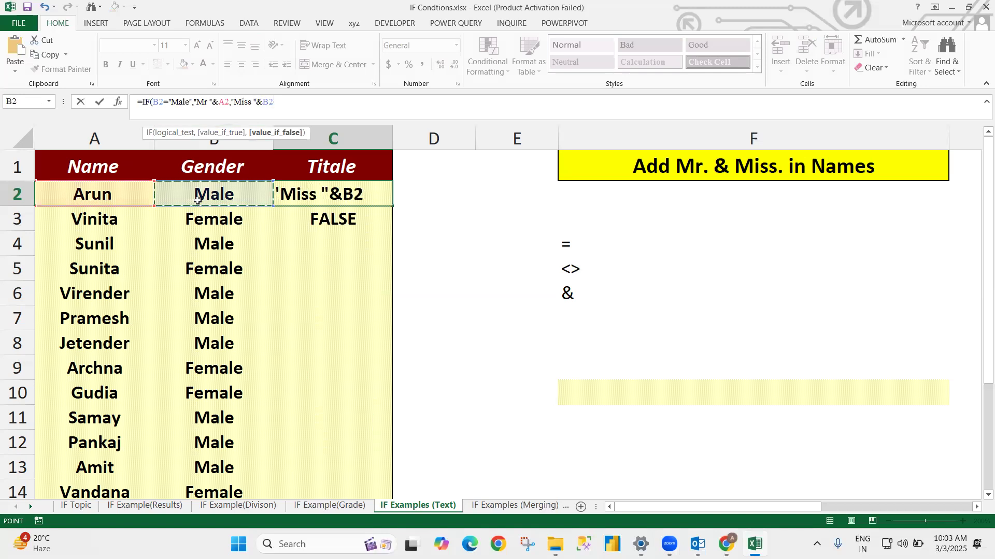
left_click(129, 197)
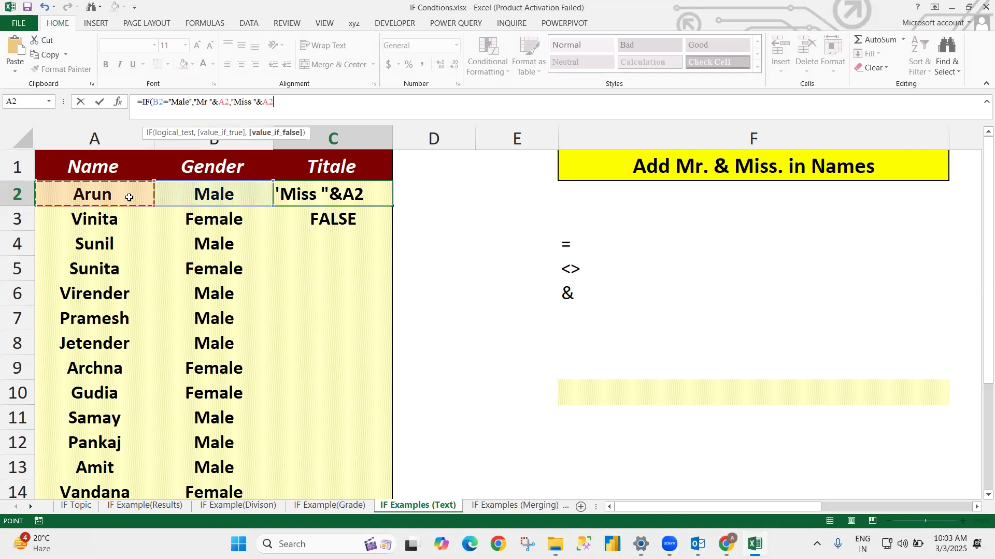
key("Return")
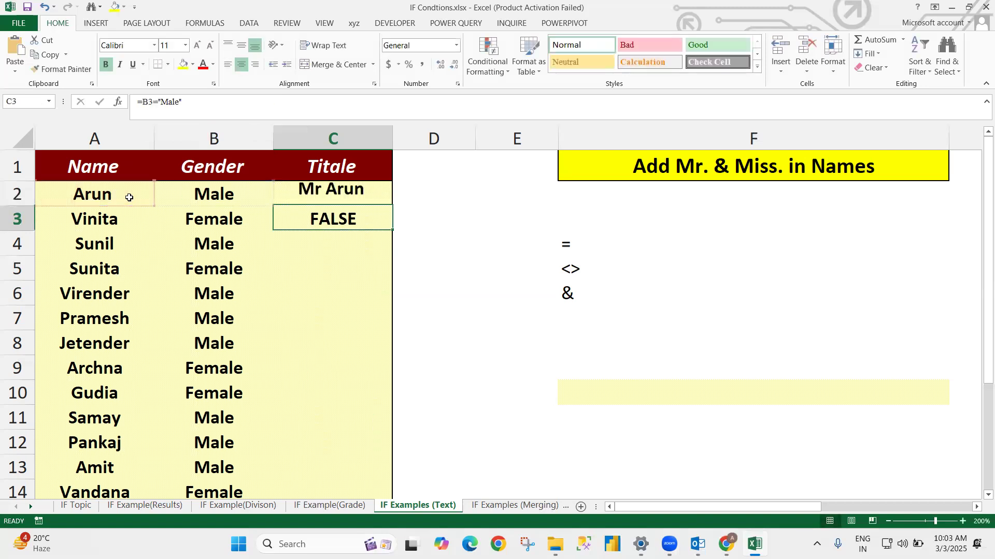
- Clear C3 and fill the IF formula from C2 down through C16 of the Titale column
key("Delete")
key("Left")
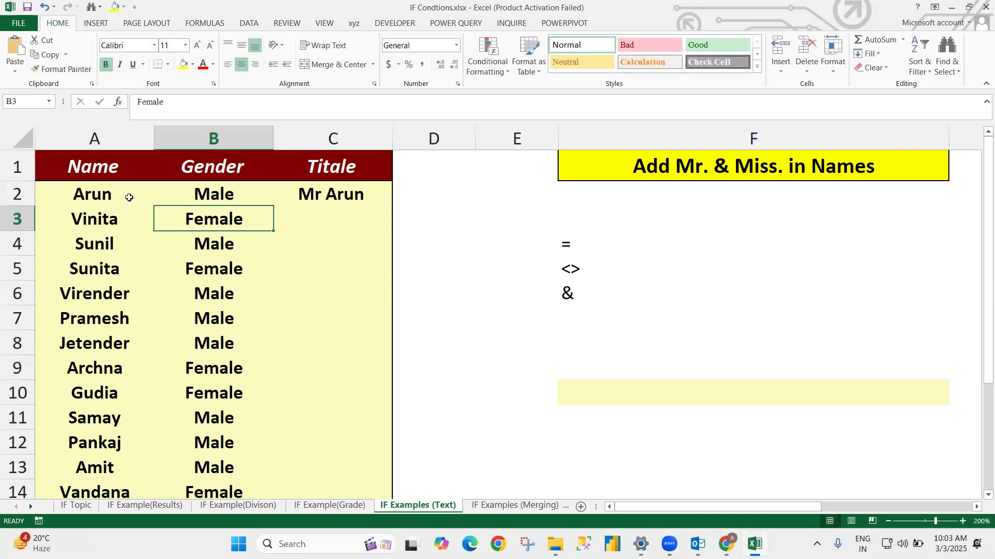
key("ctrl+Down")
key("Right")
key("ctrl+shift+Up")
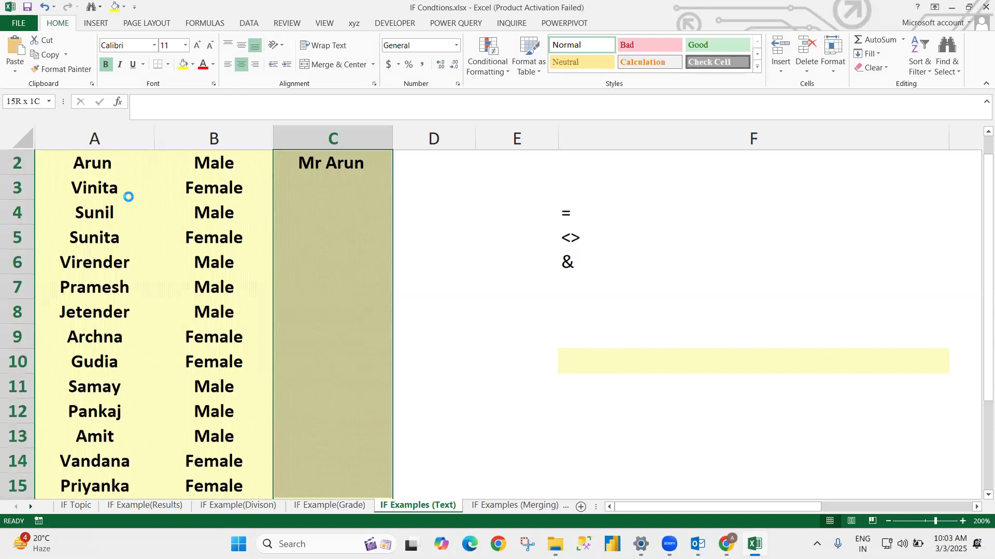
key("ctrl+d")
key("Down")
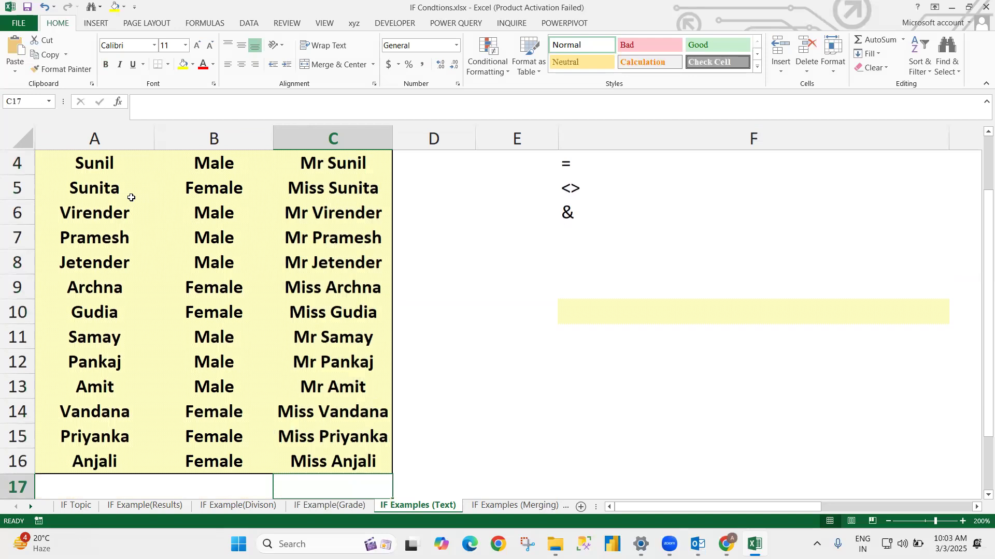
- Examine the Titale formulas in C8 and C2 alongside the operators in F4:F6, leaving them unedited
left_click(312, 264)
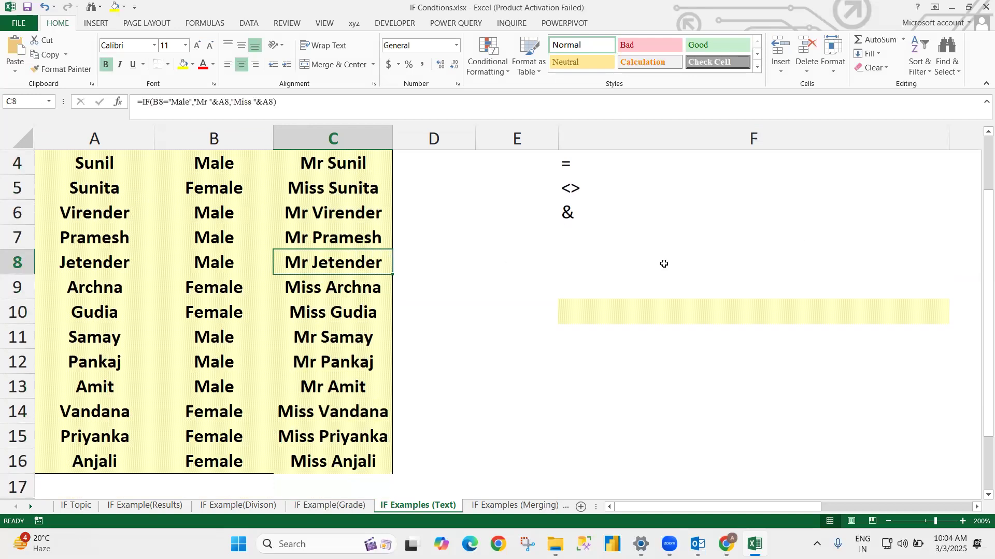
left_click_drag(979, 237, 979, 179)
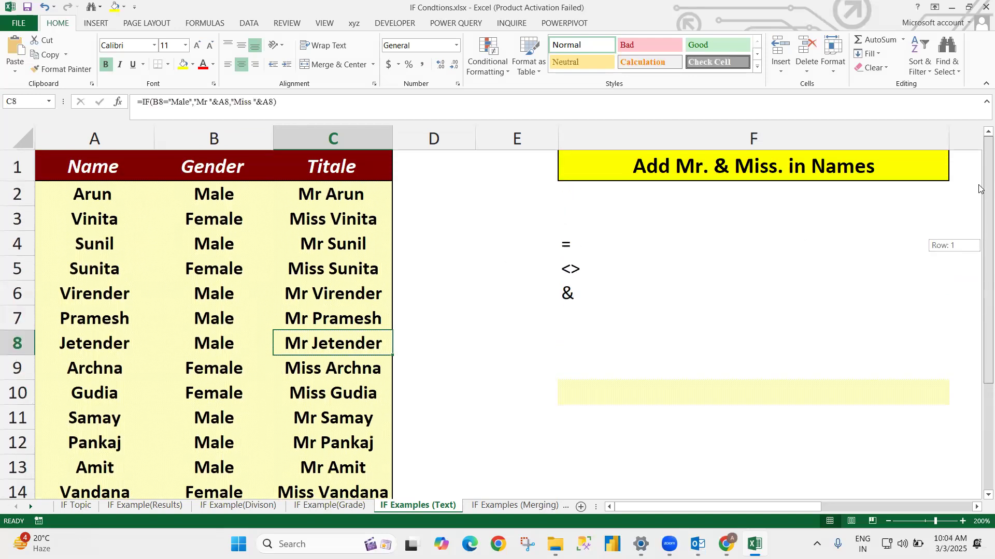
left_click(342, 196)
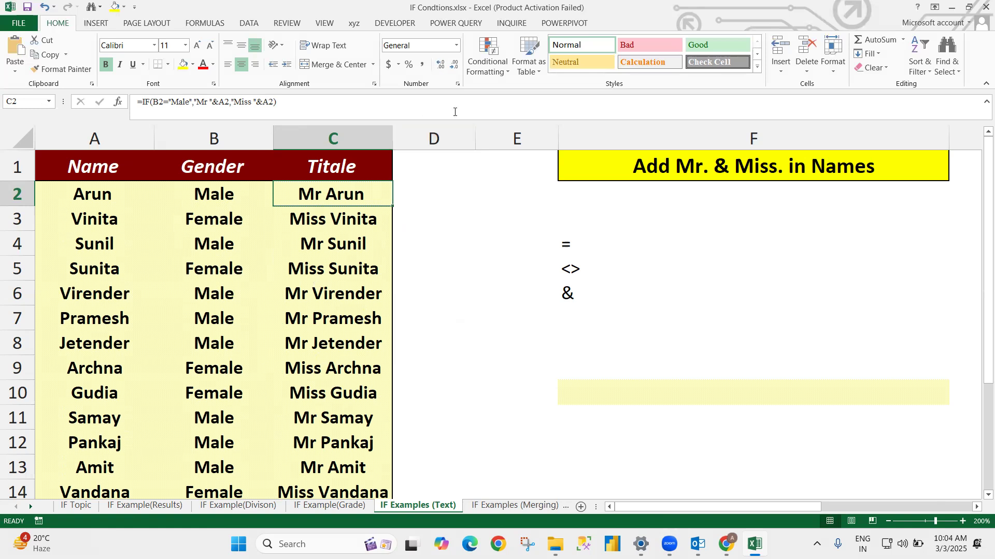
left_click_drag(553, 233, 609, 311)
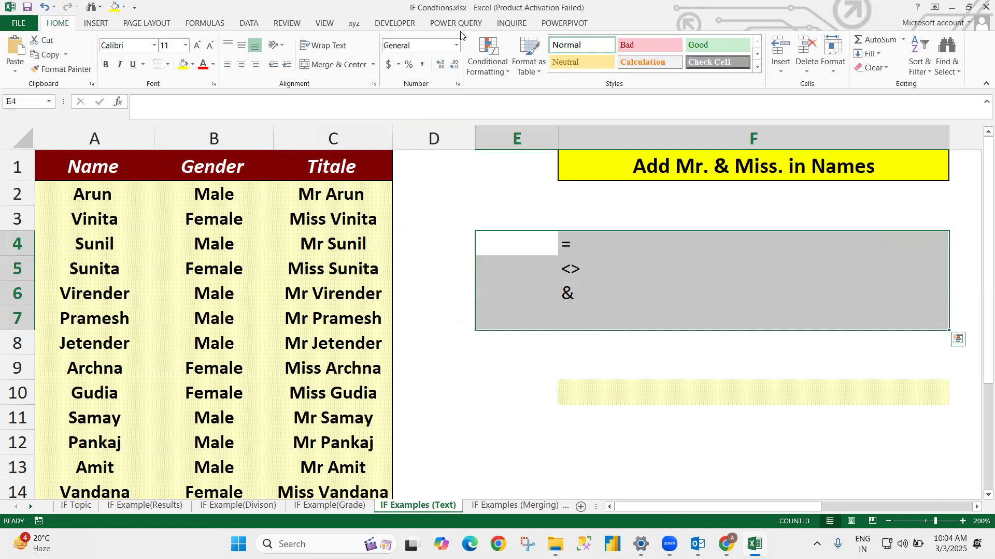
left_click(535, 100)
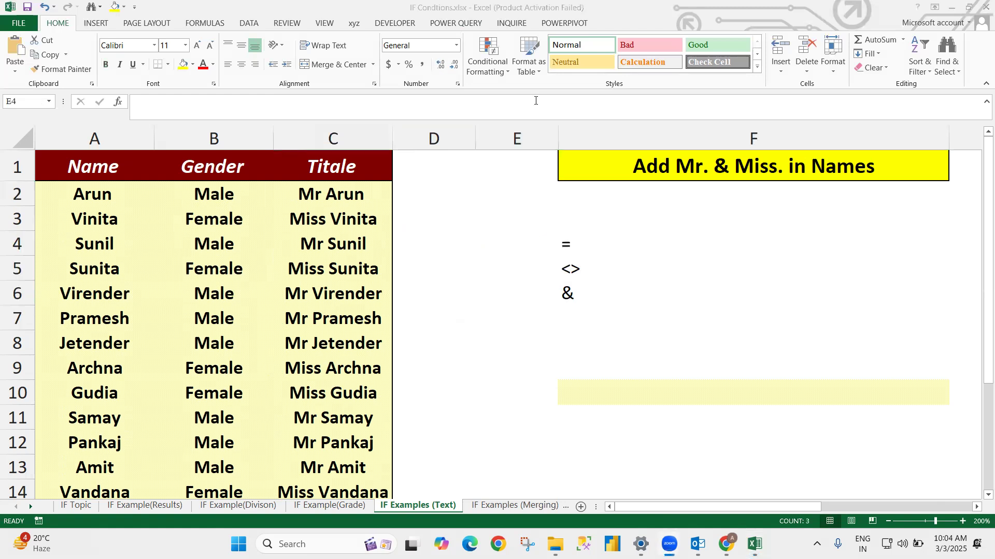
left_click(344, 199)
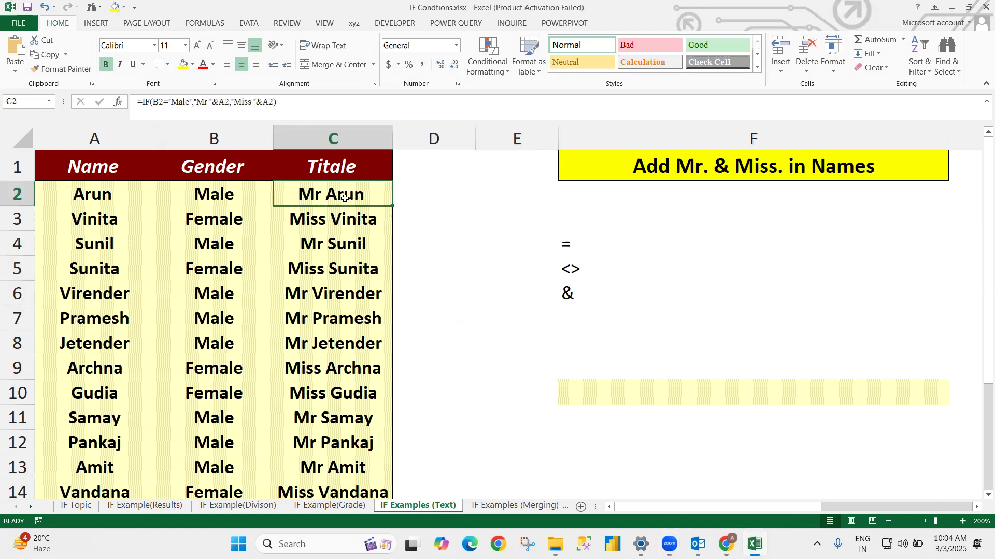
double_click(344, 199)
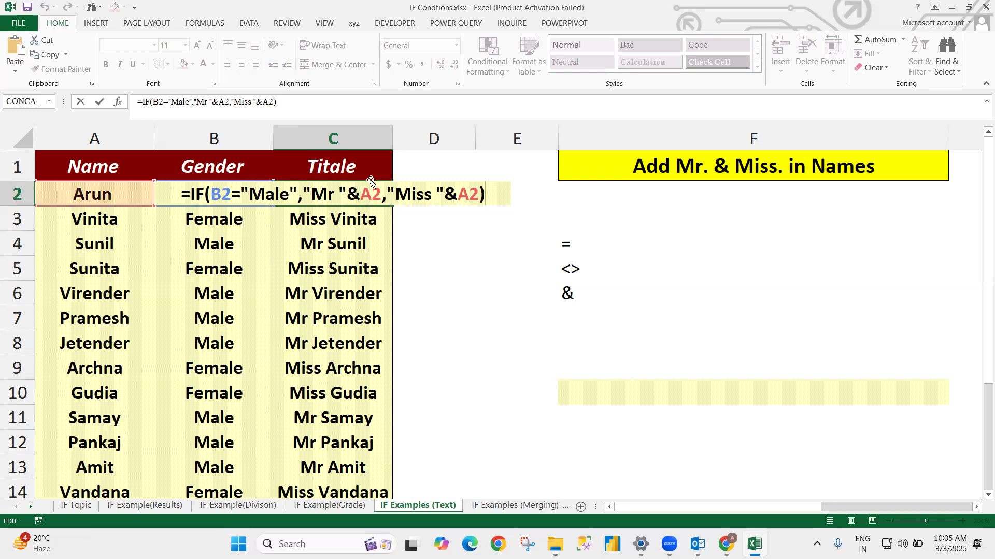
left_click(374, 192)
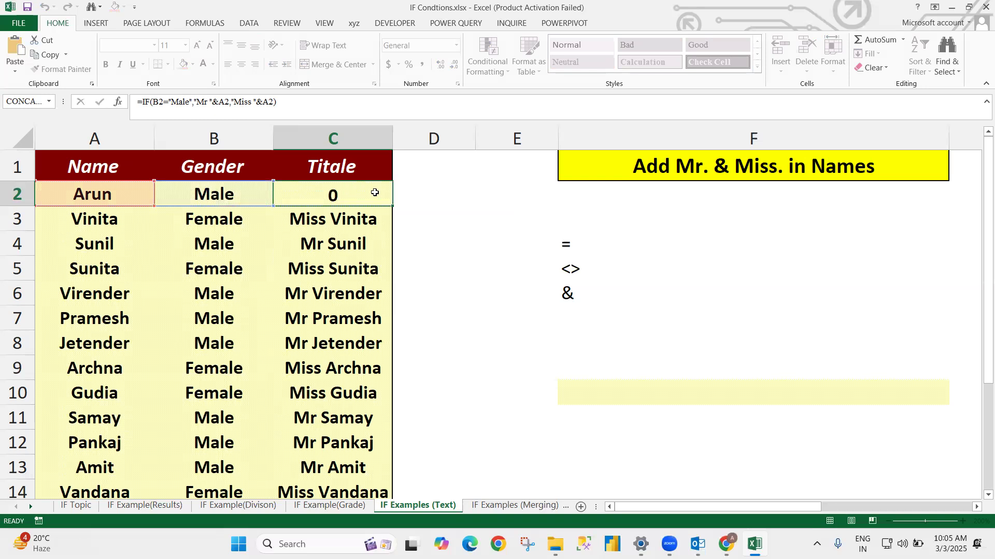
key("Return")
left_click(374, 192)
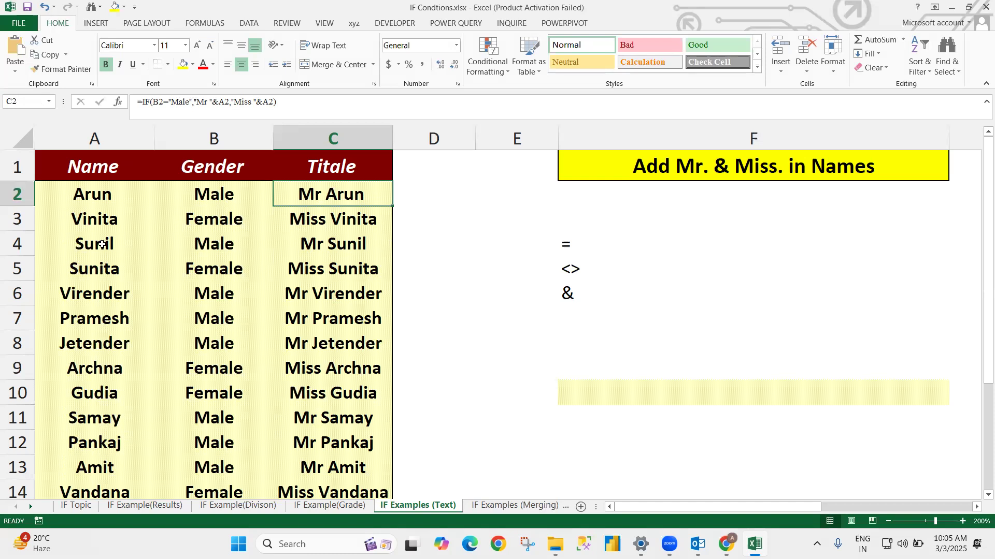
left_click(143, 317)
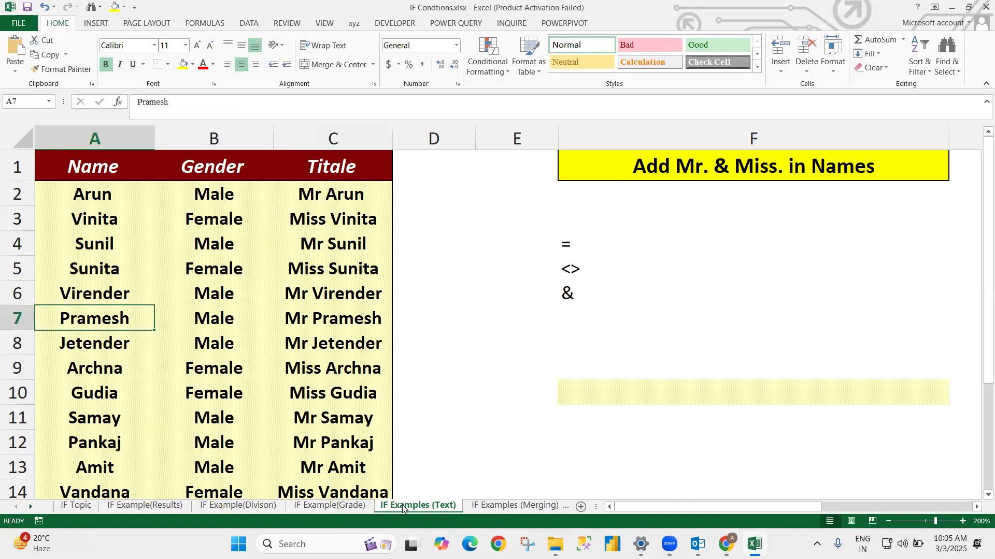
- Glance at the IF Examples (Merging) sheet and return to review the Titale results on IF Examples (Text)
left_click(499, 509)
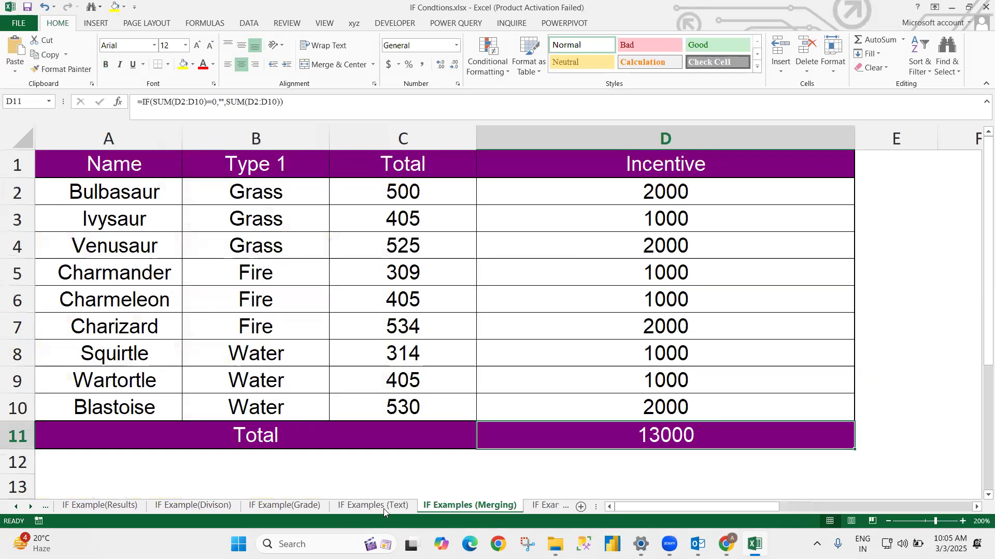
left_click(374, 506)
left_click_drag(317, 202, 321, 493)
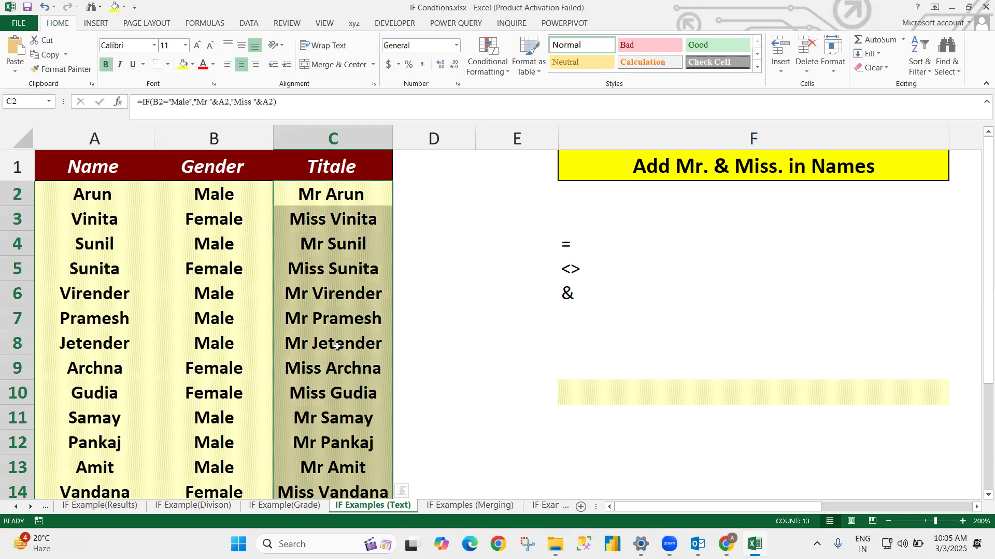
left_click(453, 327)
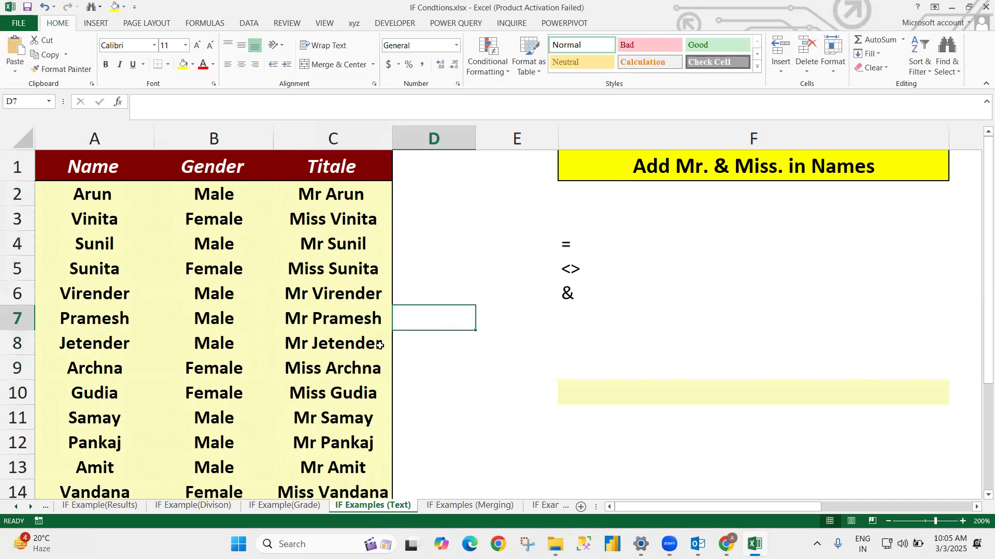
left_click(382, 344)
- Open the IF Examples (Merging) sheet and examine the Incentive formula in D2 and the incentive rule in G1
left_click(463, 506)
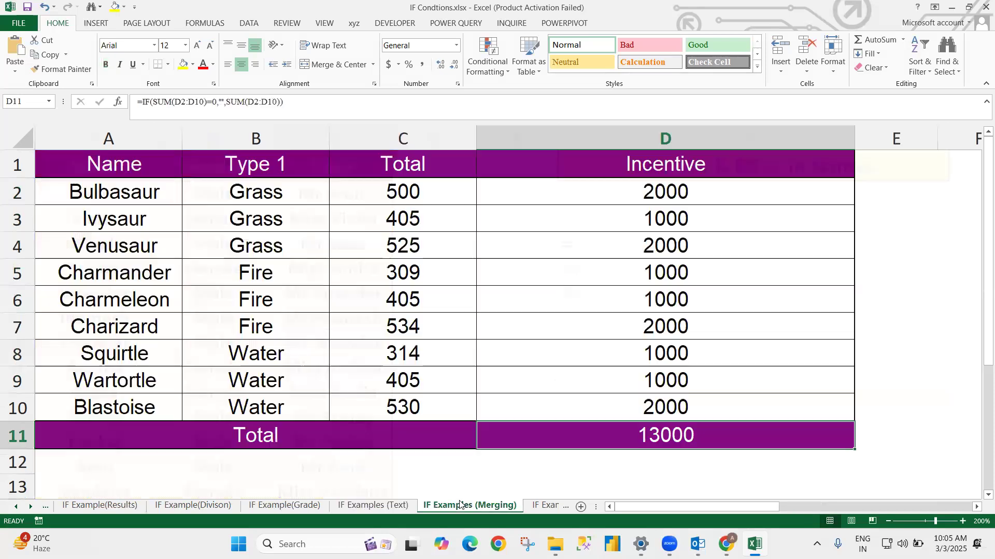
left_click(627, 193)
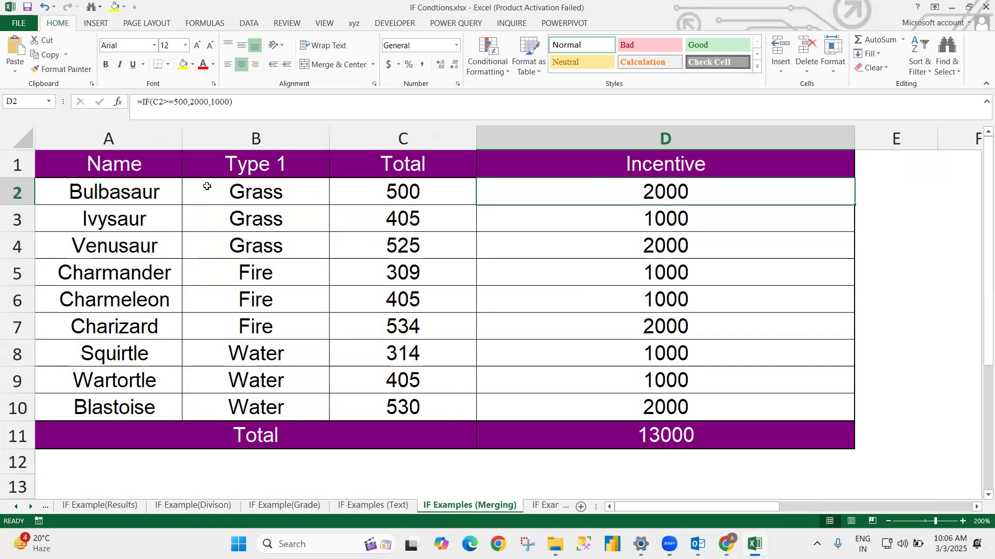
left_click(694, 169)
key("Right")
key("Right")
key("Right")
key("Right")
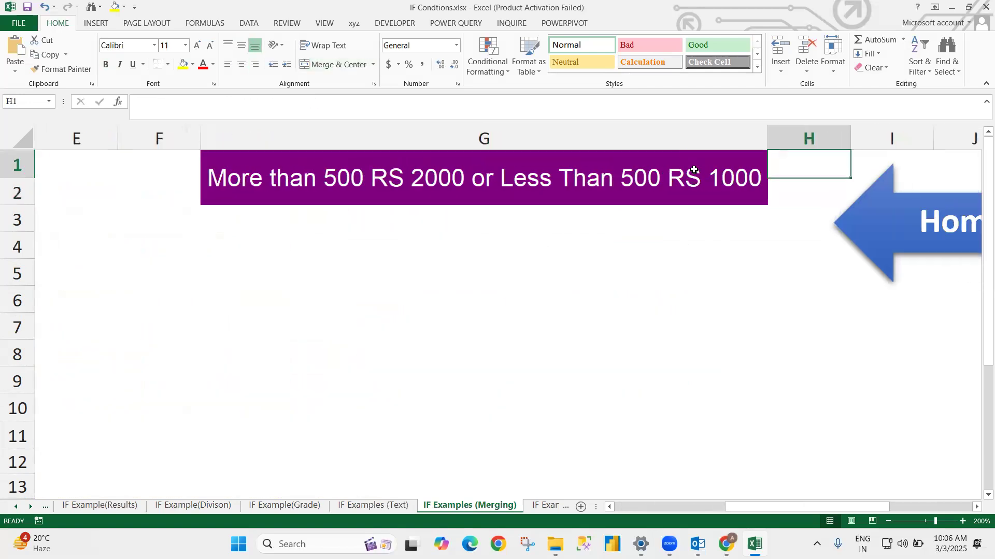
key("Left")
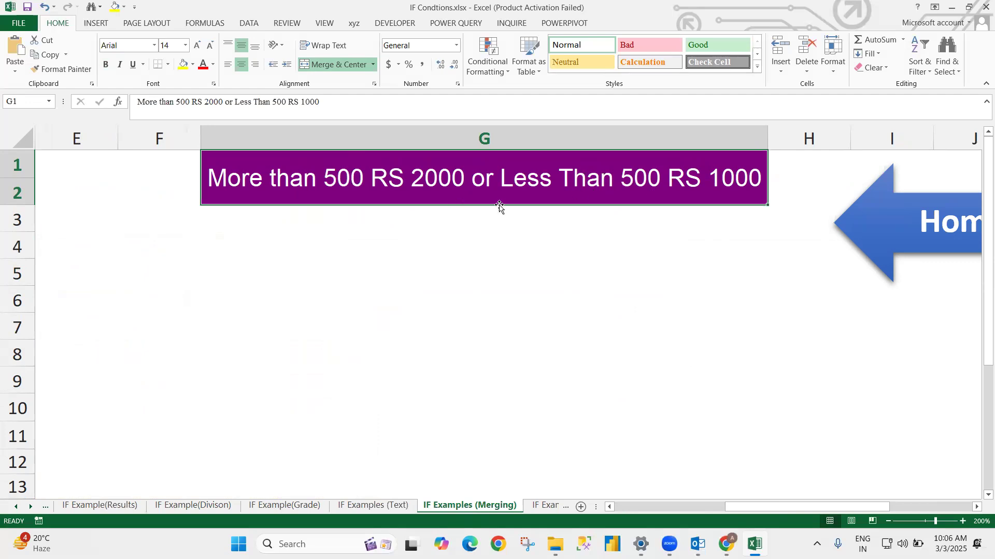
- Return from the incentive rule to the table and select the first Total value in C2
key("Left")
key("Left")
key("Left")
key("Left")
key("Left")
key("Left")
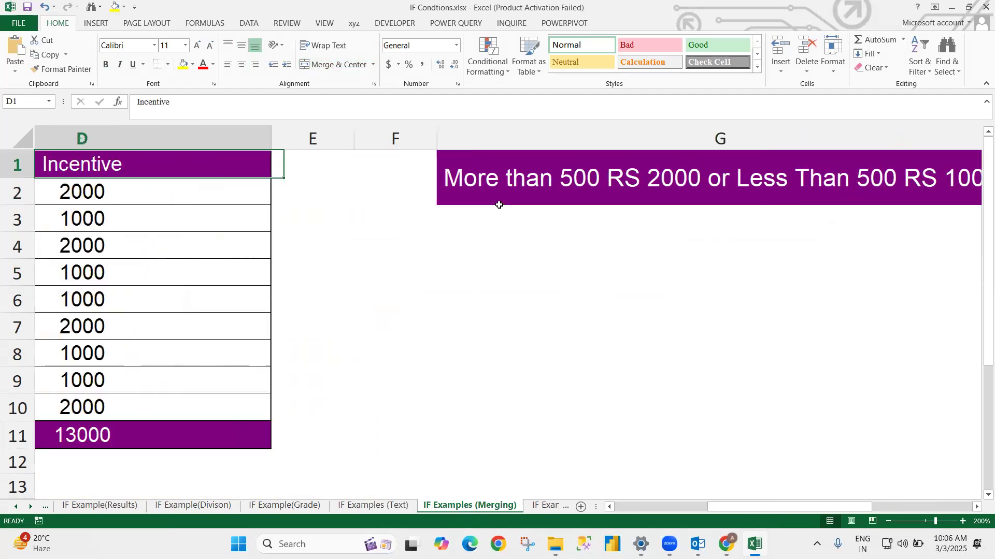
key("Right")
key("Down")
key("Right")
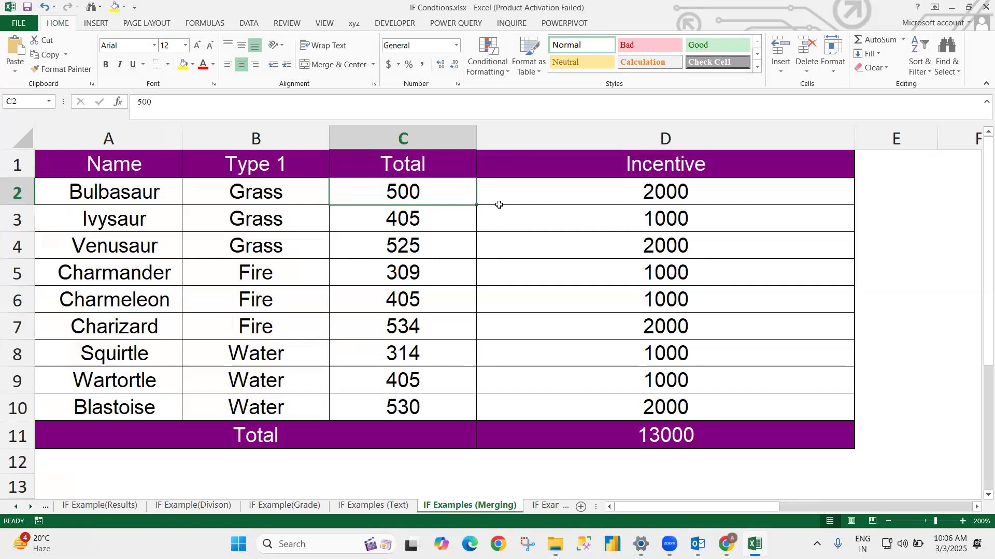
- Examine the Incentive formulas down column D, from D2 to D10
key("Right")
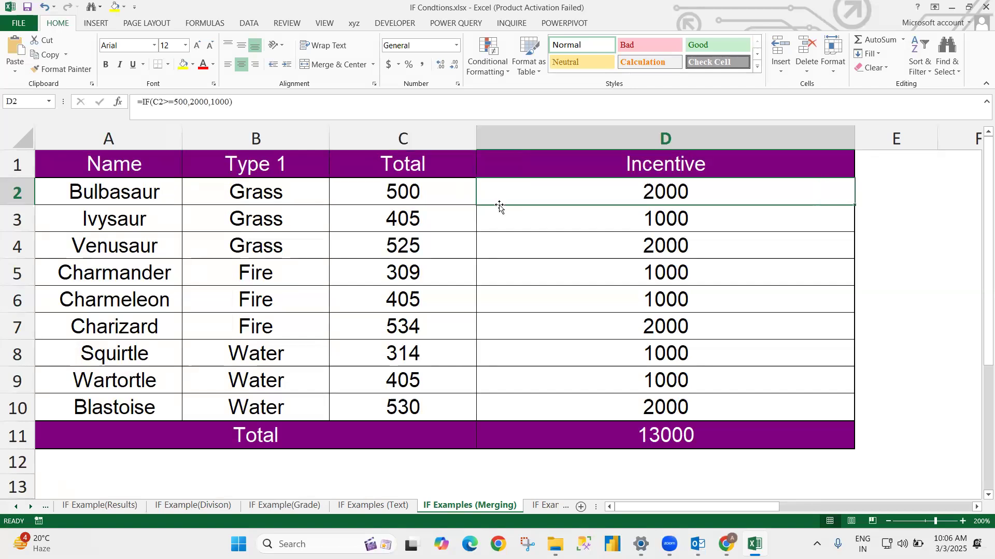
key("Down")
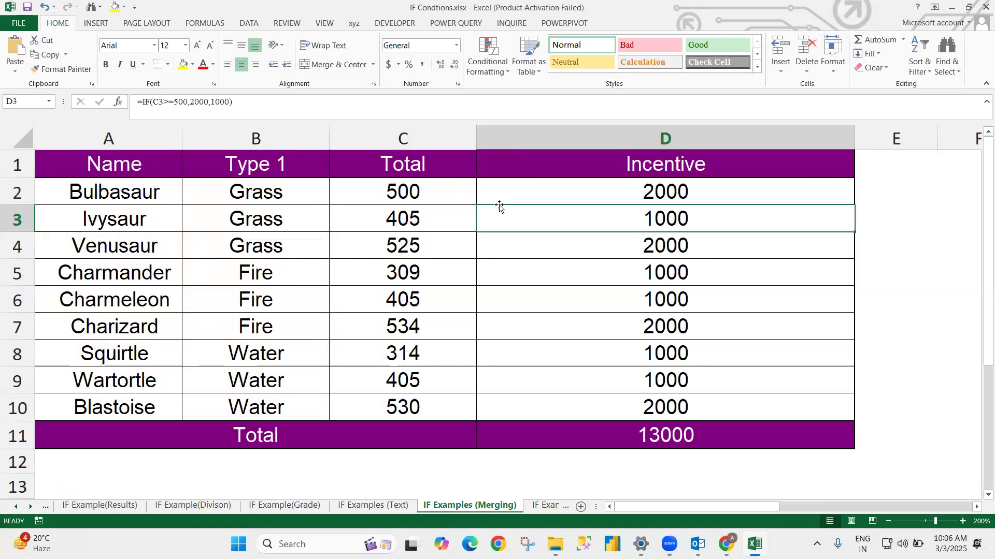
key("Up")
key("Down")
key("Down")
key("Down")
key("Down")
key("Down")
key("Down")
key("Down")
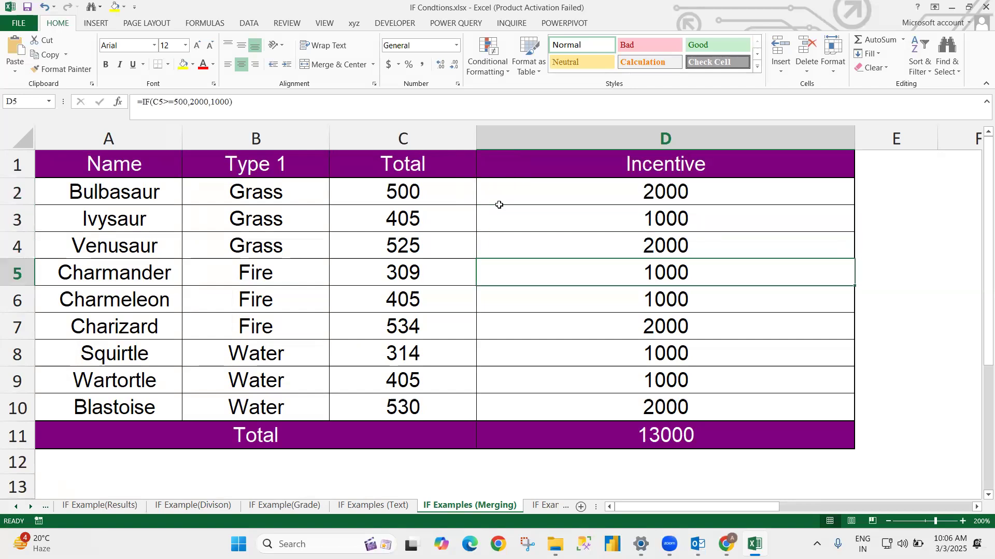
key("Down")
key("Down")
key("Up")
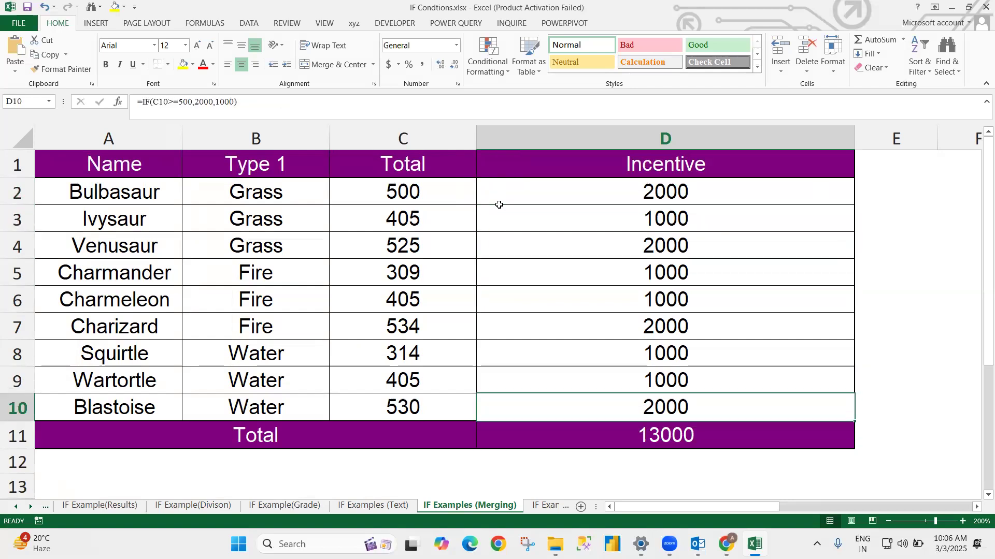
- Clear the Incentive formulas from D2:D10, keeping the total row below
key("ctrl+Up")
key("Down")
key("shift+Down")
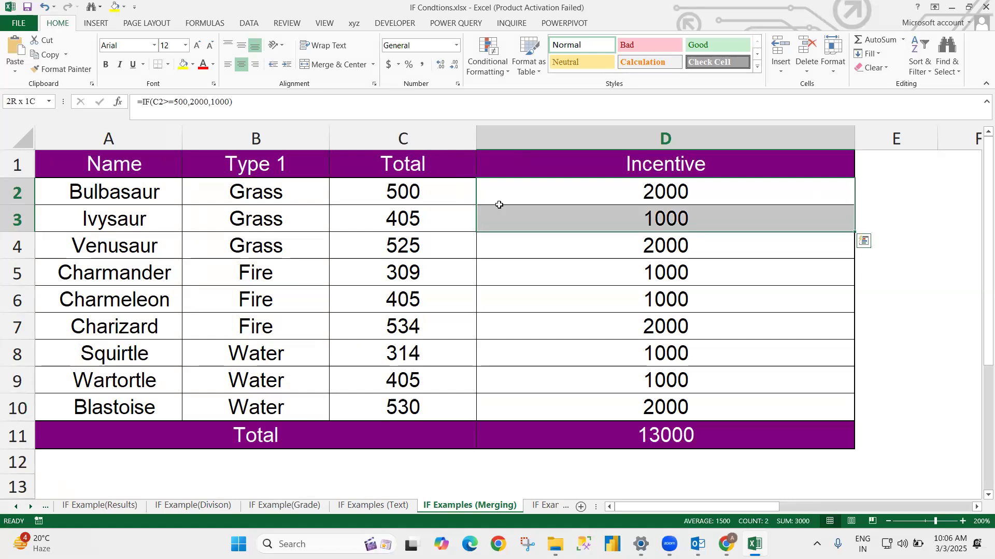
key("shift+Down")
key("shift+Down")
key("shift+Down")
key("shift+Down")
key("shift+Down")
key("shift+Down")
key("shift+Down")
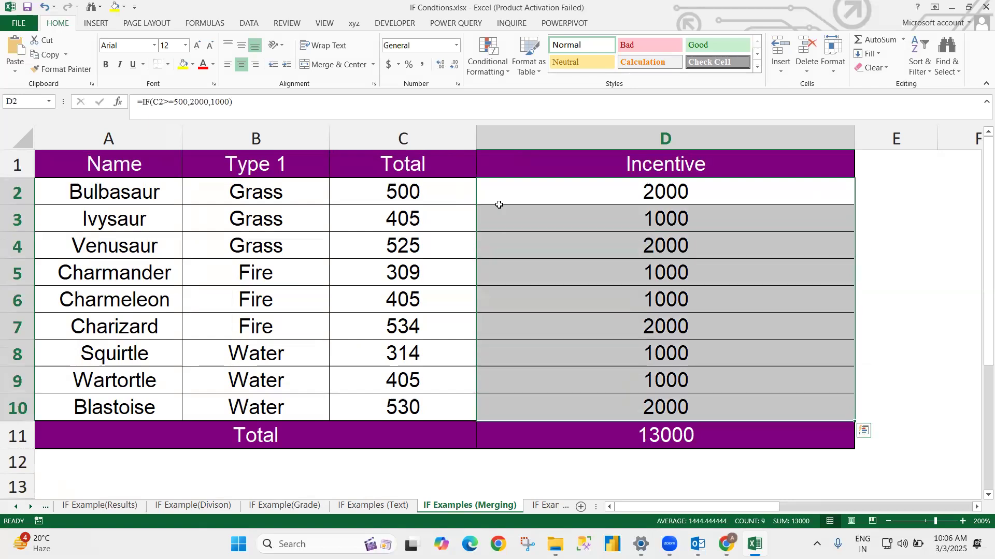
key("Delete")
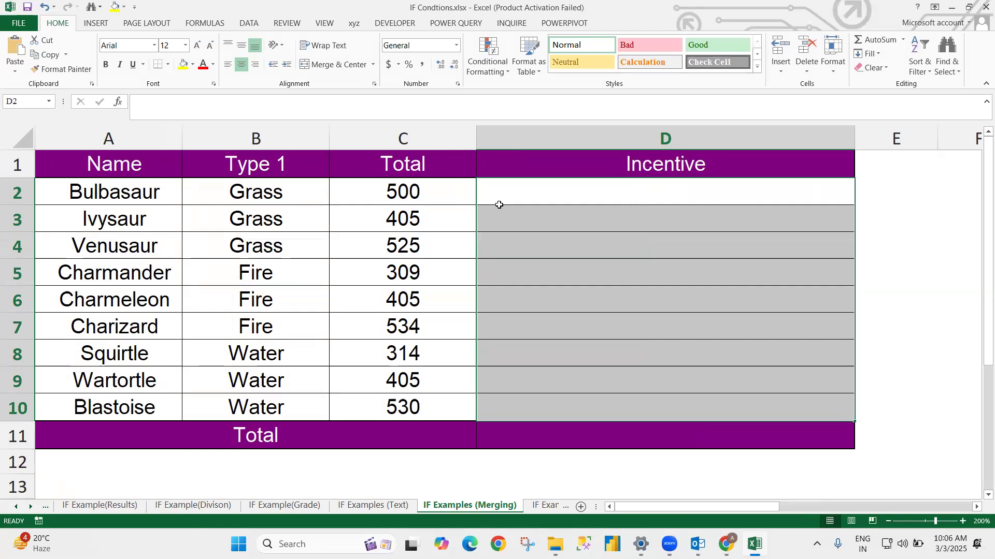
- Enter 45 as a trial incentive in D3 to test the total in D11
left_click(500, 208)
type("45")
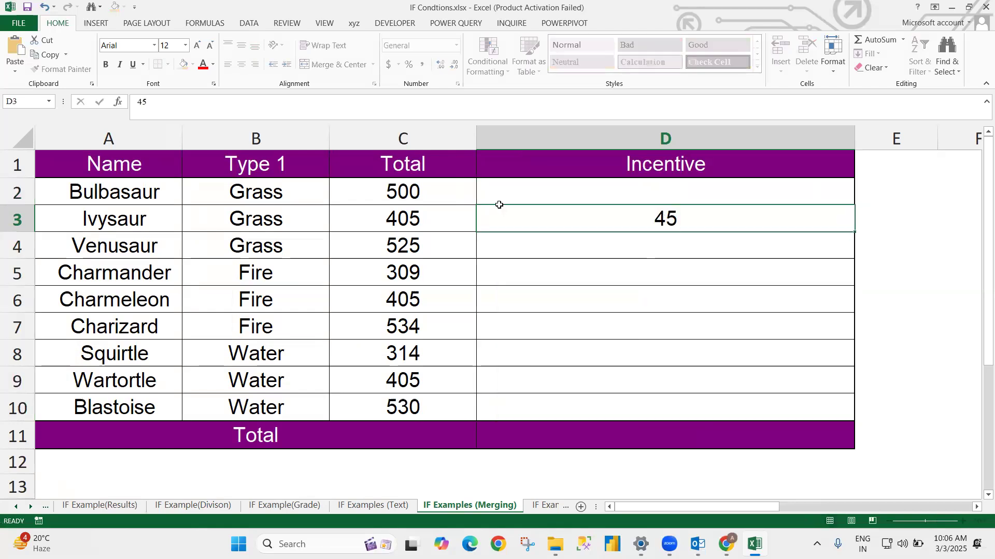
key("Return")
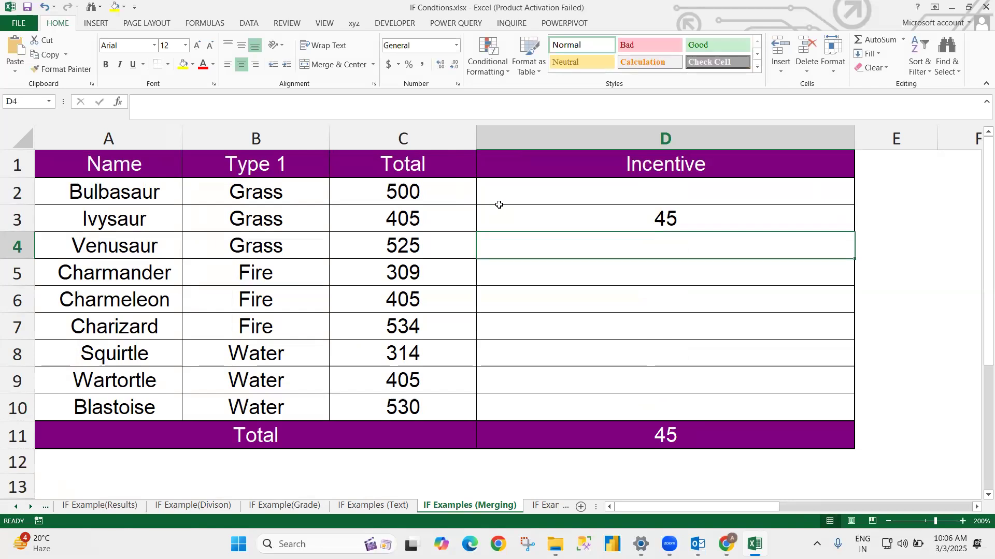
key("Down")
key("Down")
key("Down")
key("Down")
key("Down")
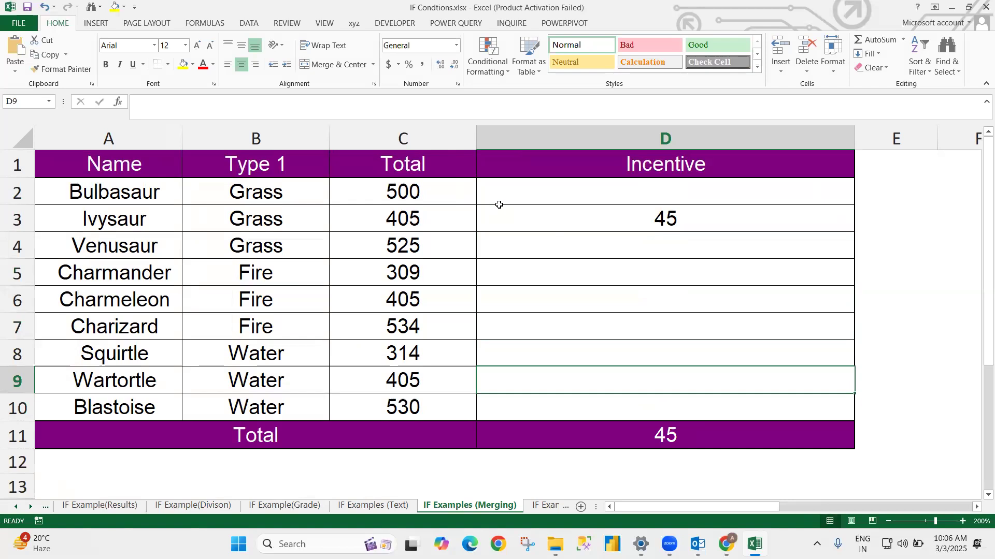
- Delete the trial incentive from D3
left_click(572, 214)
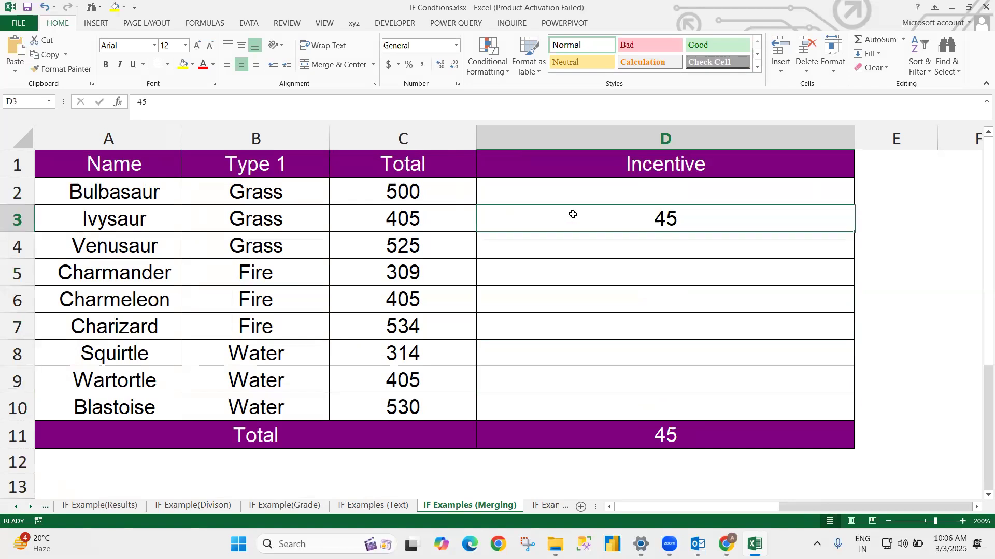
key("Delete")
key("Down")
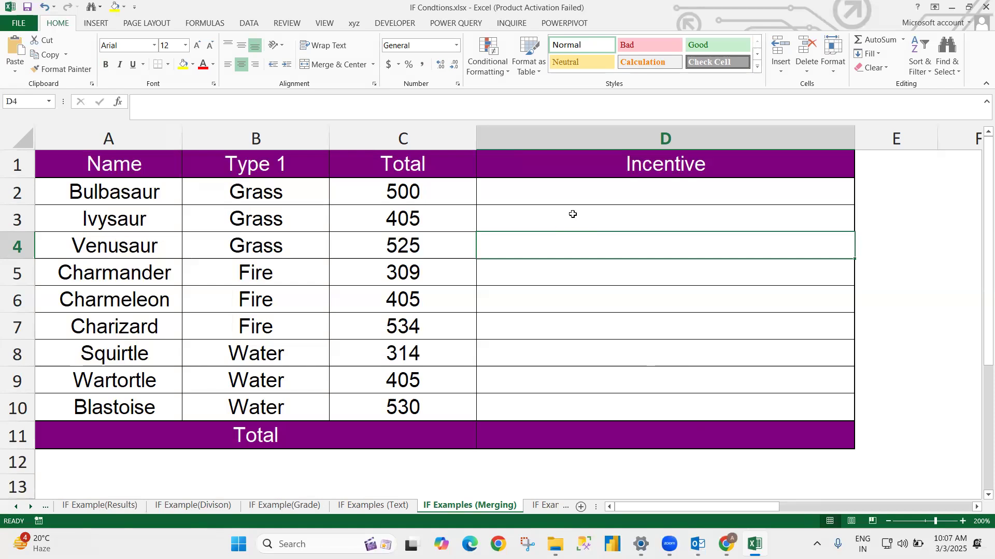
- Start an IF formula in D2 with the logical test C2>=500
left_click(607, 195)
double_click(606, 194)
type("=IF(")
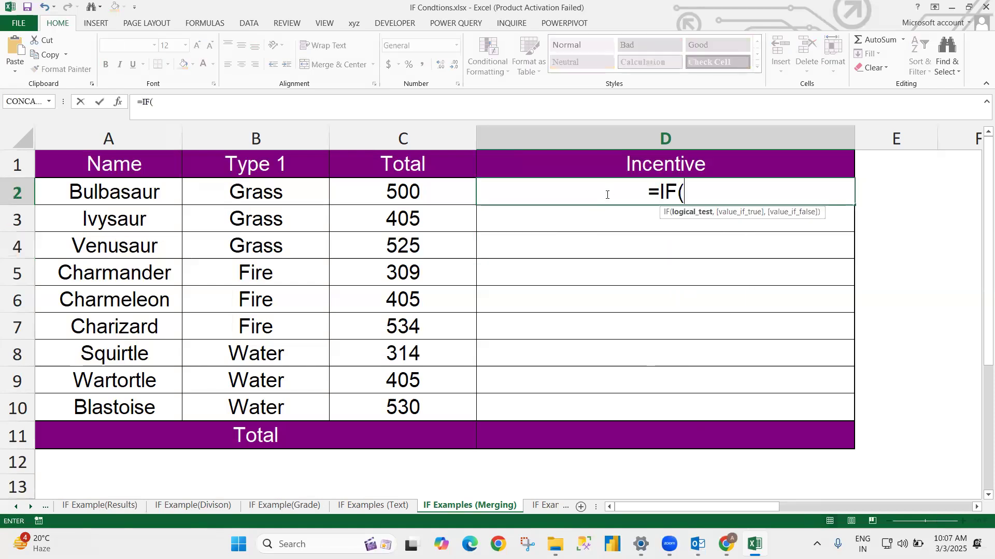
key("Left")
type(">")
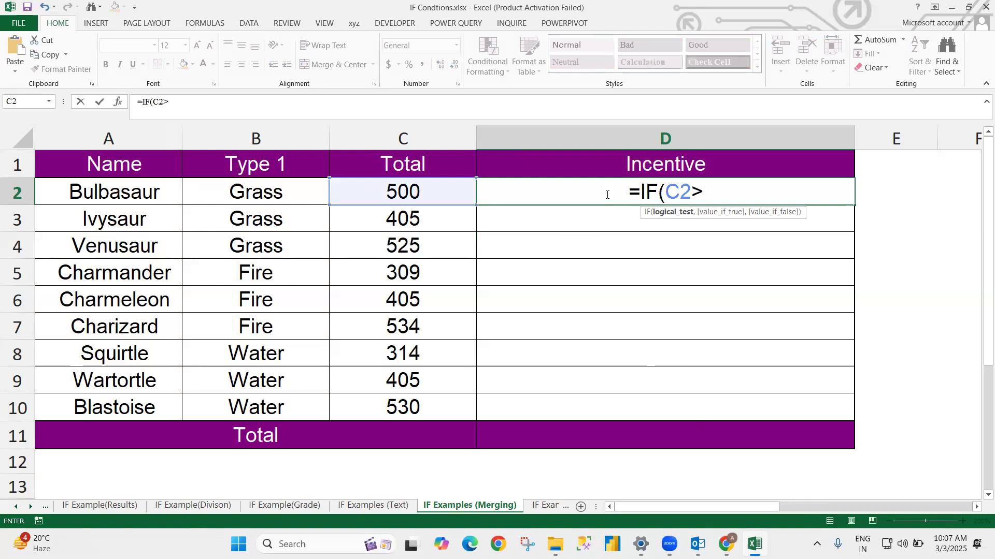
type("=500")
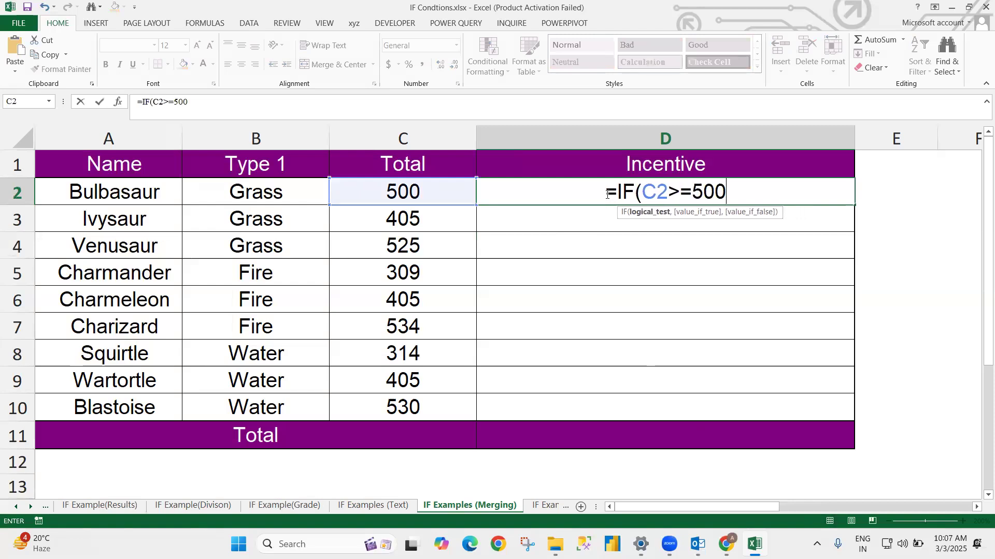